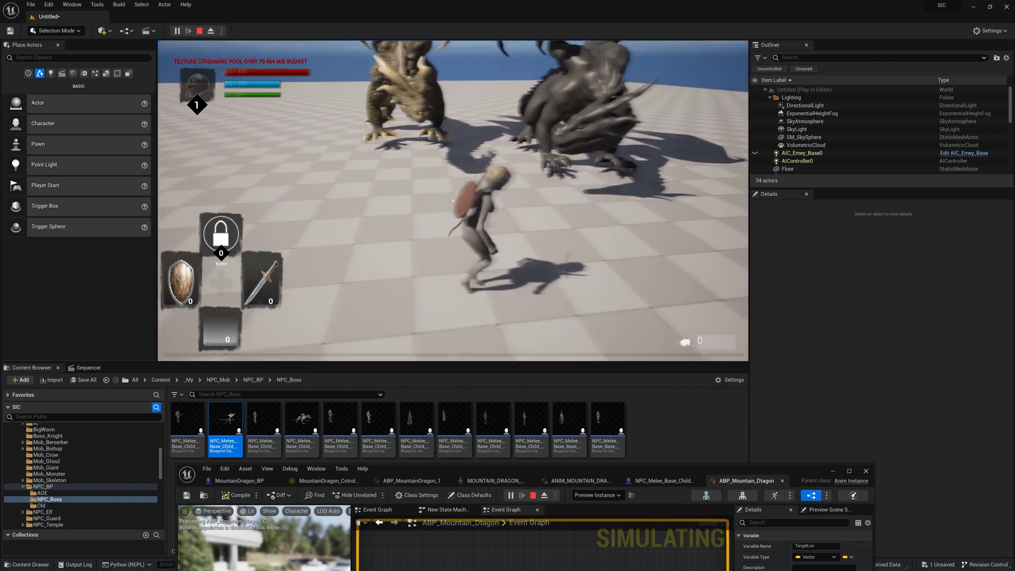
pyautogui.press('a')
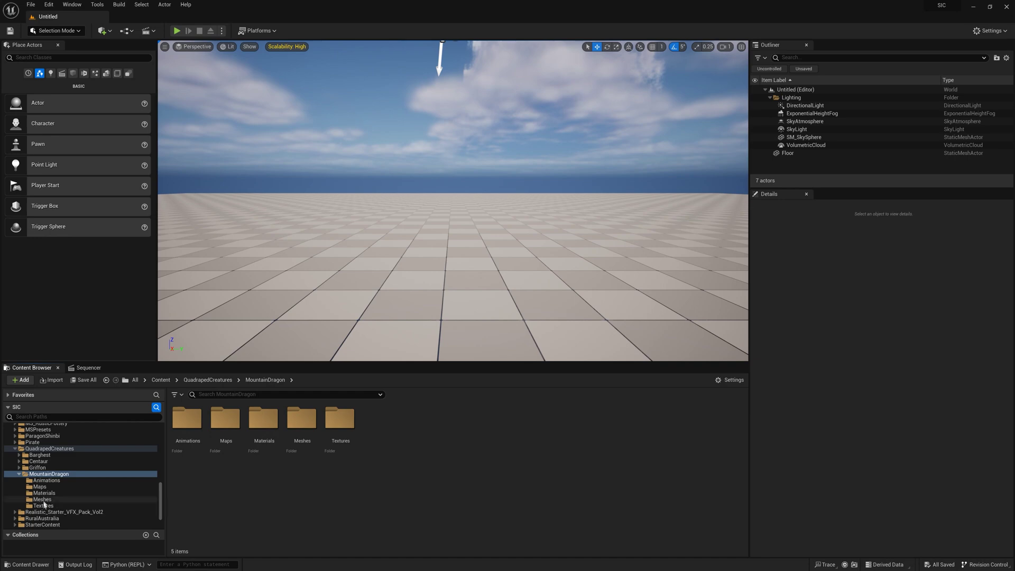
# - Open the Meshes folder of the MountainDragon content
pyautogui.click(44, 500)
pyautogui.click(271, 419)
# - Place the SK_MOUNTAIN_DRAGON mesh in the level to preview it, and delete it again
pyautogui.moveTo(267, 426); pyautogui.dragTo(391, 239)
pyautogui.keyDown('alt'); pyautogui.moveTo(428, 276); pyautogui.dragTo(317, 294); pyautogui.keyUp('alt')
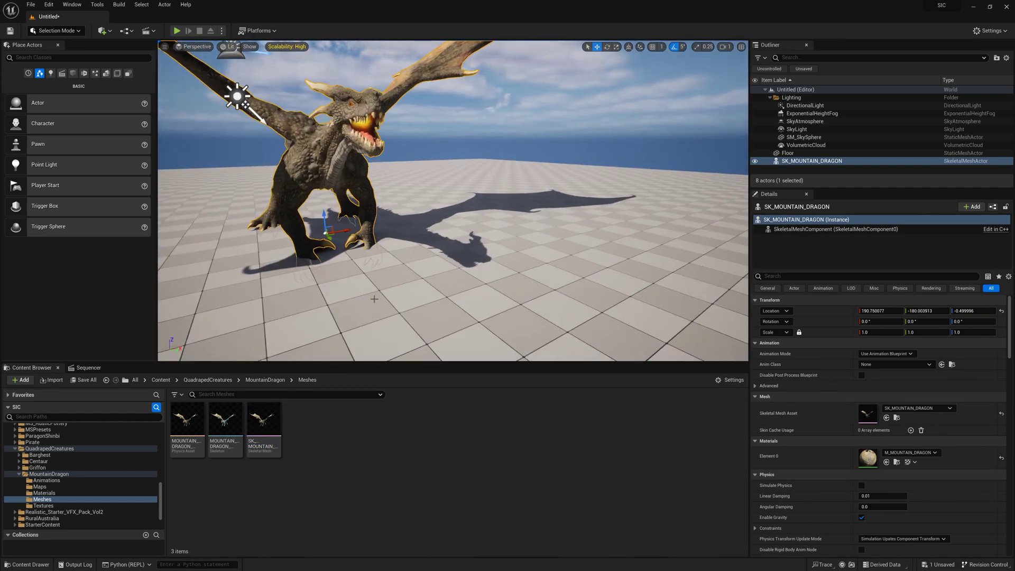
pyautogui.press('Delete')
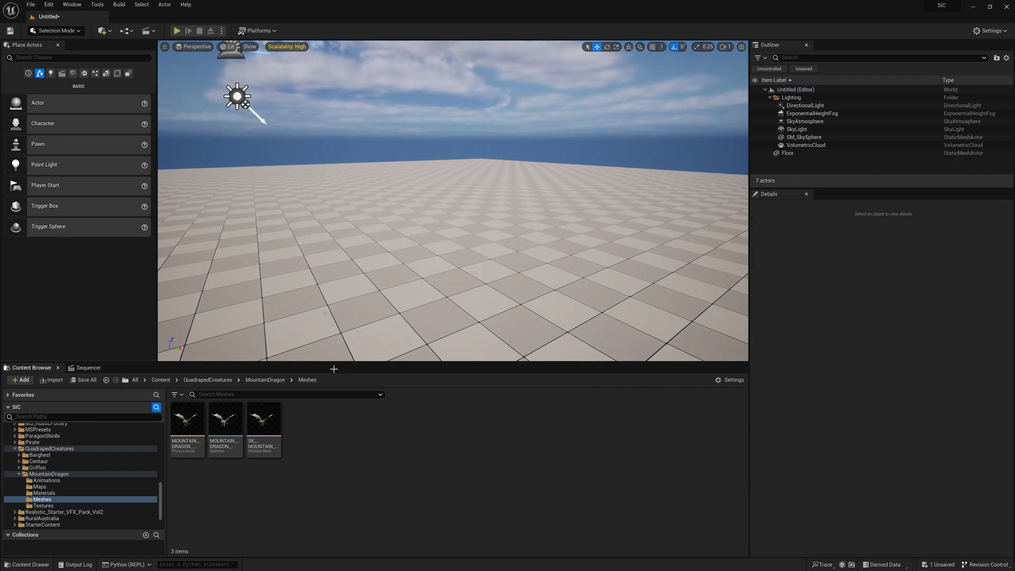
# - Create a Blueprint class based on Character in the Meshes folder and name it MountainDragon_BP
pyautogui.rightClick(316, 418)
pyautogui.click(370, 166)
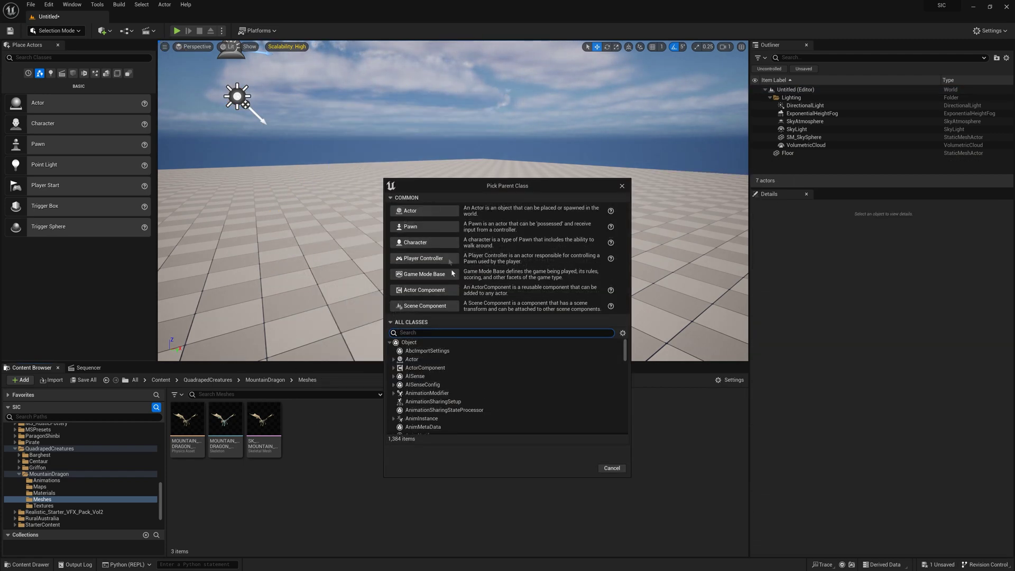
pyautogui.click(415, 242)
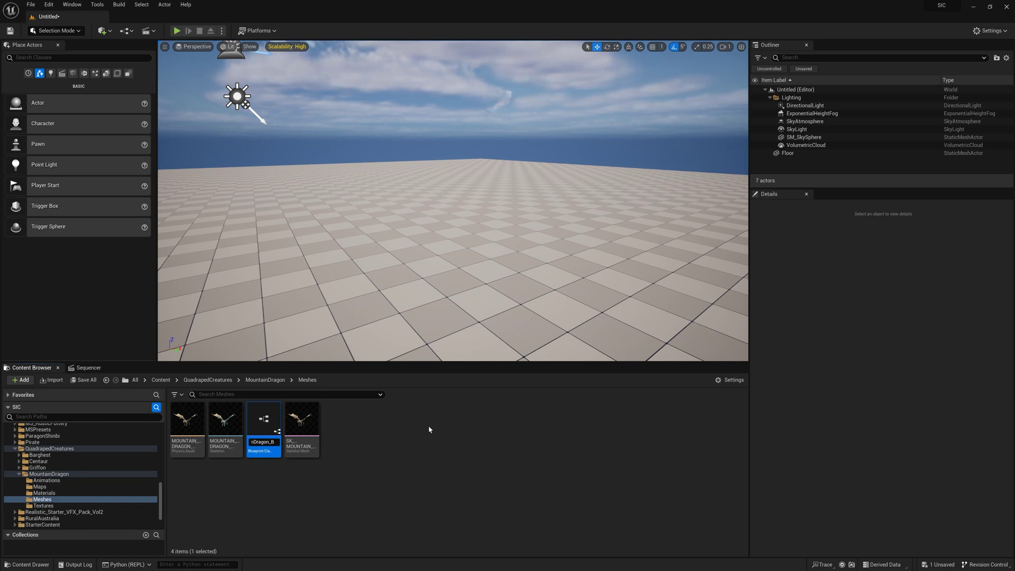
pyautogui.click(261, 423)
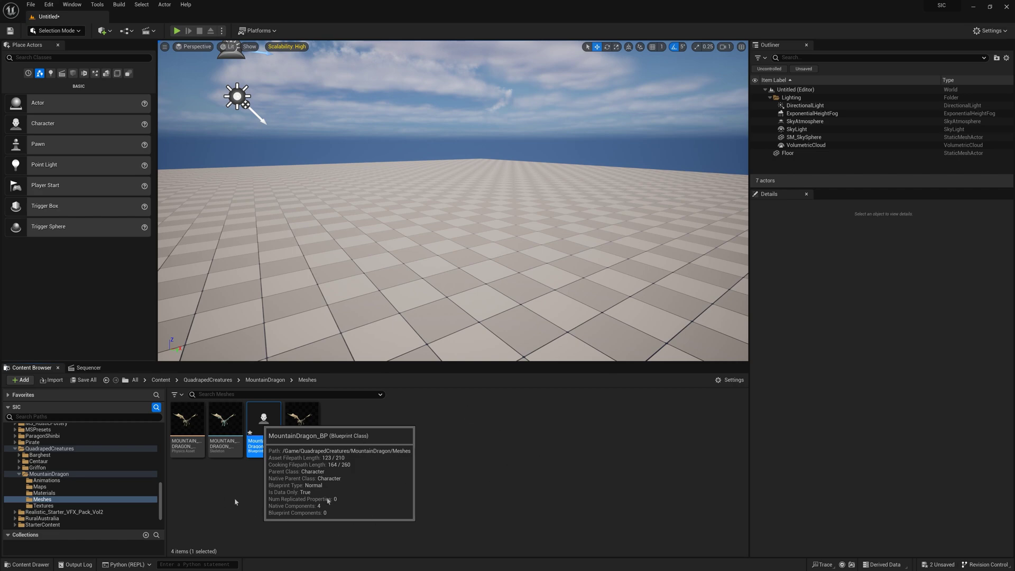
# - Open MountainDragon_BP and assign SK_MOUNTAIN_DRAGON as its skeletal mesh
pyautogui.doubleClick(264, 423)
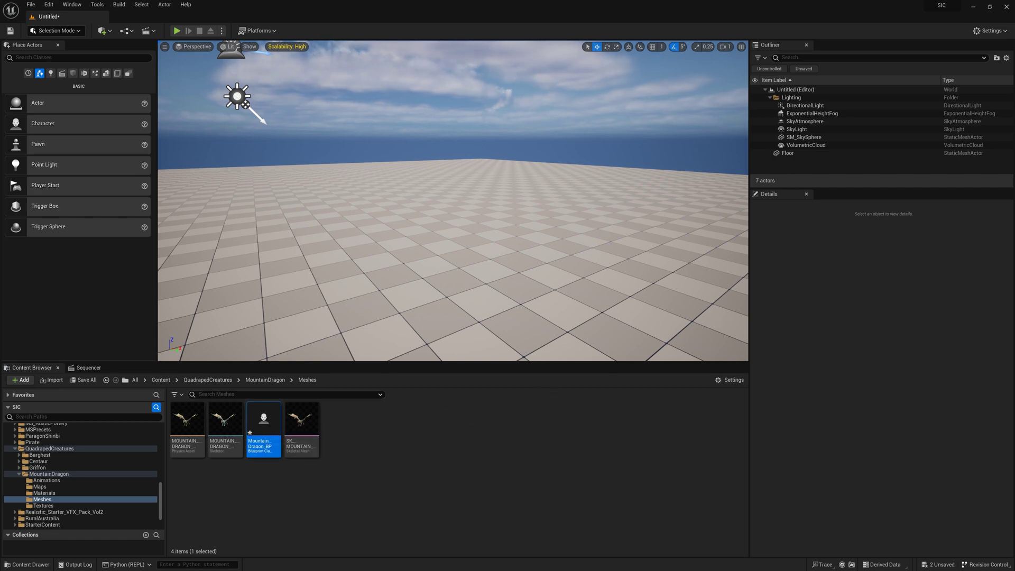
pyautogui.moveTo(275, 65); pyautogui.dragTo(642, 75)
pyautogui.moveTo(304, 424); pyautogui.dragTo(861, 293)
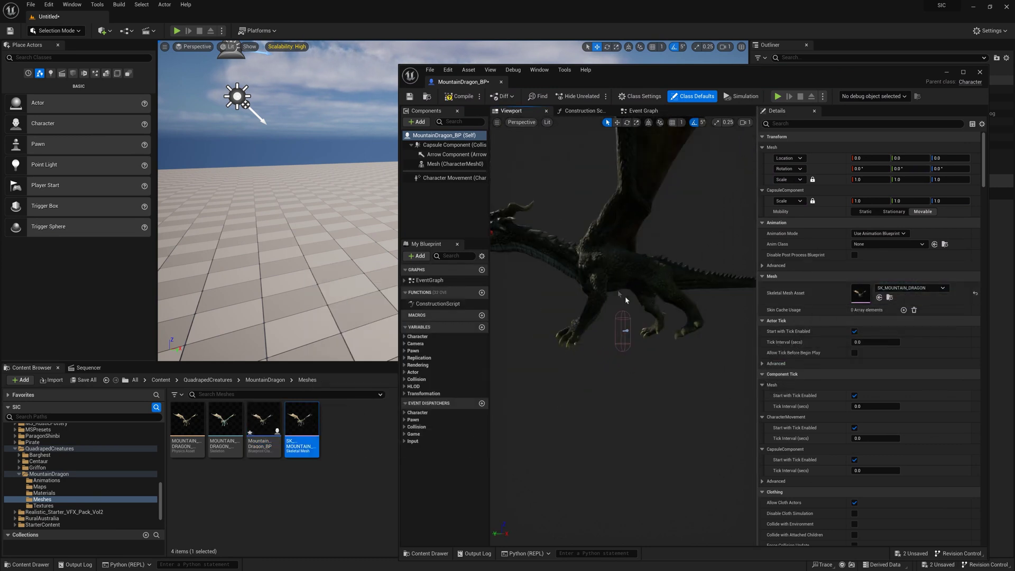
# - Lower the dragon mesh to a Z location of about -22.66, and compile and save the blueprint
pyautogui.click(627, 329)
pyautogui.press('w')
pyautogui.moveTo(624, 311); pyautogui.dragTo(624, 317)
pyautogui.click(460, 96)
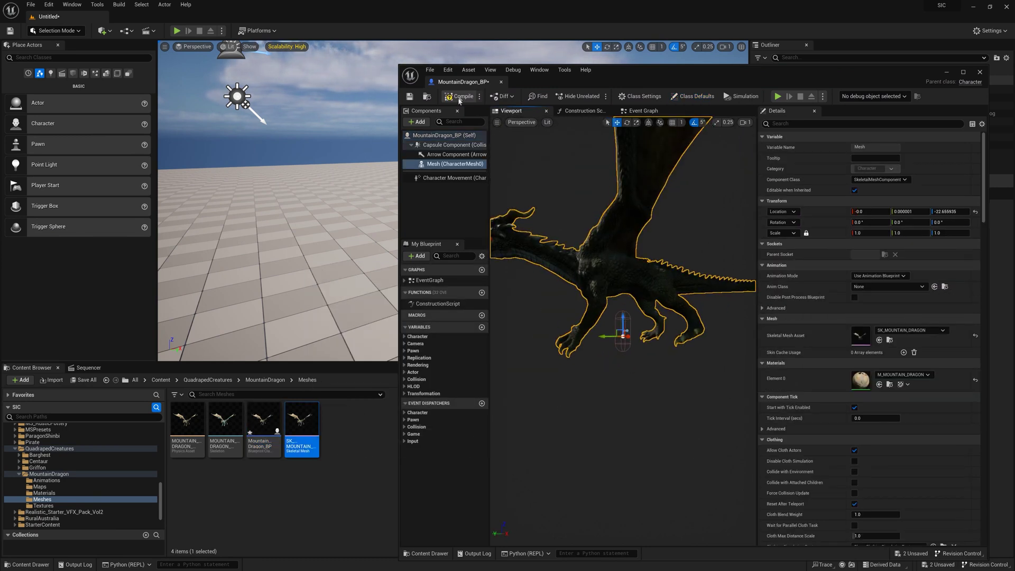
pyautogui.click(410, 96)
# - Open the MountainDragon Animations folder and filter its assets by "idle"
pyautogui.click(888, 286)
pyautogui.click(535, 392)
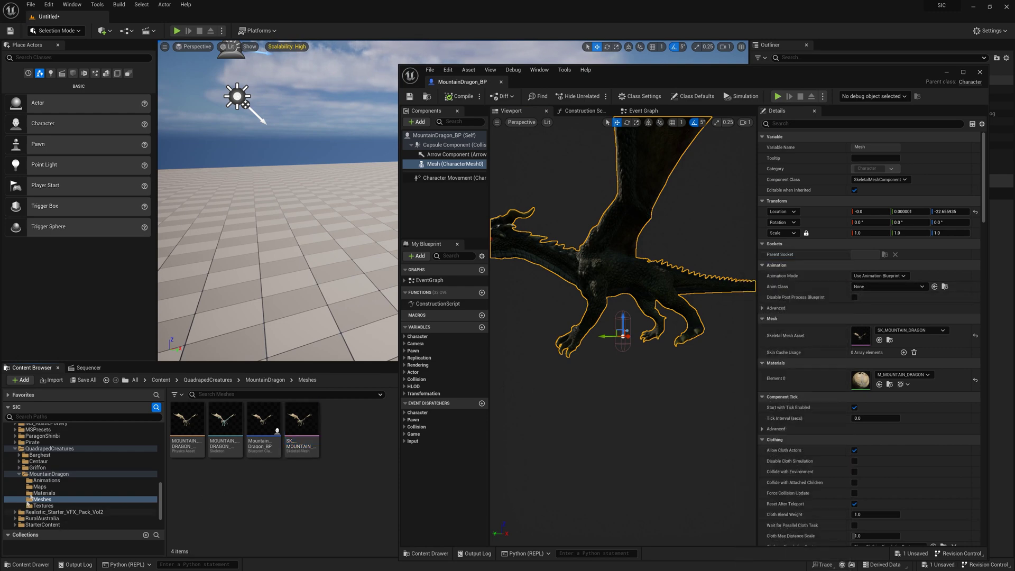
pyautogui.click(47, 480)
pyautogui.moveTo(687, 82); pyautogui.dragTo(732, 69)
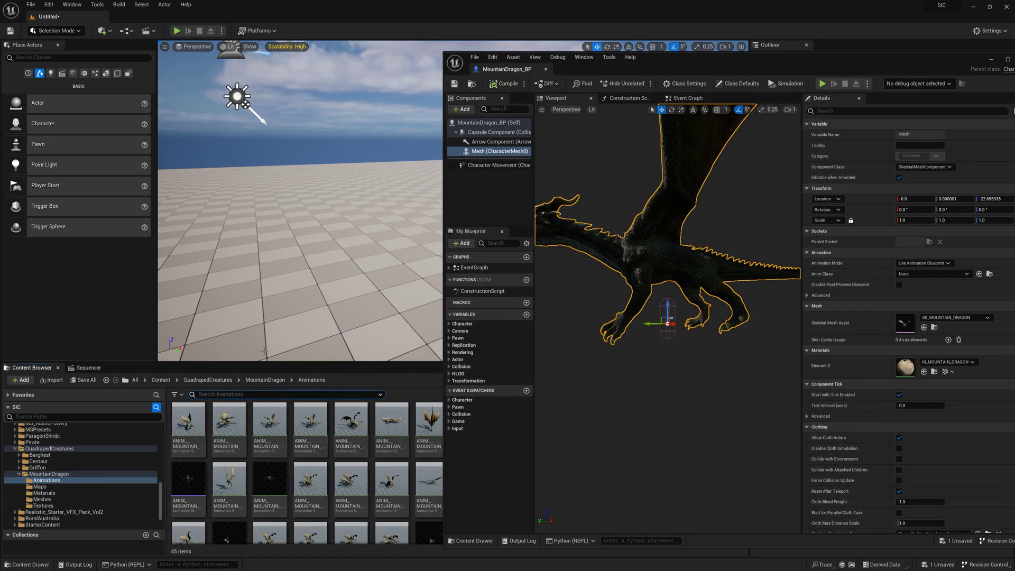
pyautogui.write('idle')
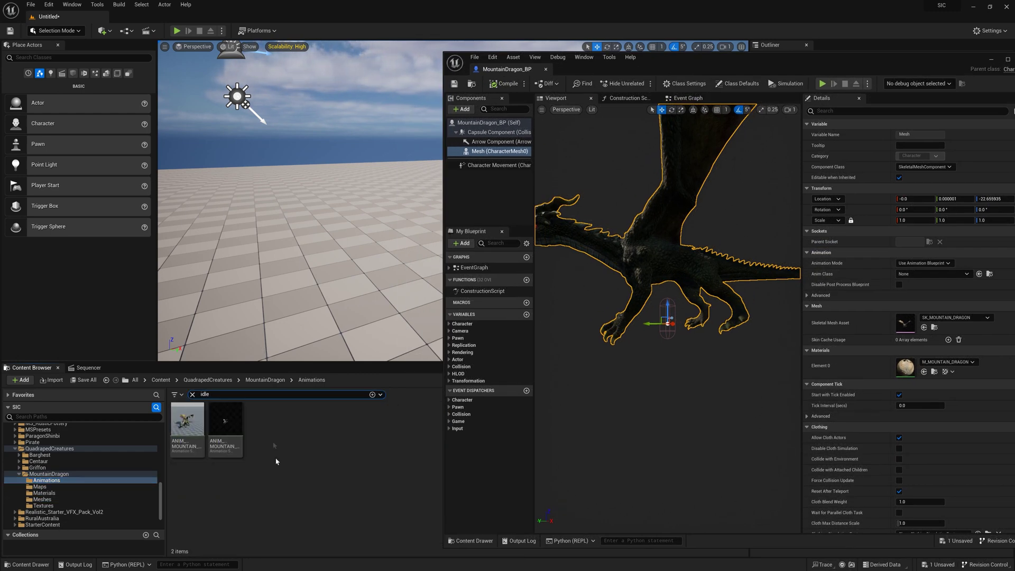
# - Set the dragon mesh to use the animation asset ANIM_MOUNTAIN_DRAGON_idleBreathe and lower it to a Z location of about -59.14
pyautogui.moveTo(185, 421); pyautogui.dragTo(910, 274)
pyautogui.click(923, 263)
pyautogui.click(922, 282)
pyautogui.moveTo(187, 423); pyautogui.dragTo(952, 279)
pyautogui.moveTo(668, 307); pyautogui.dragTo(667, 330)
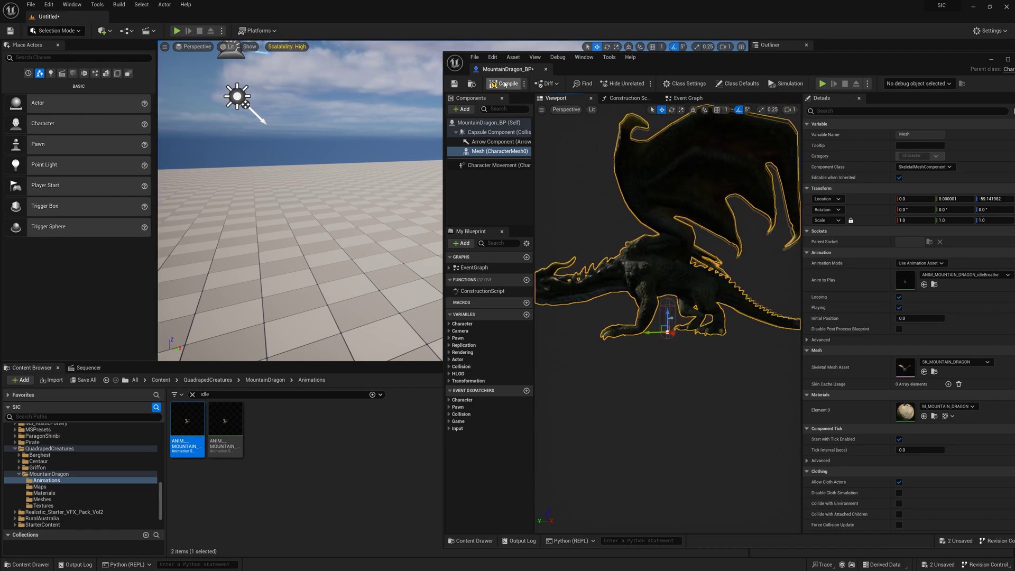
# - Place the ANIM_MOUNTAIN_DRAGON_idleLookAround animation in the level on the floor, keeping the blueprint window out of the way
pyautogui.moveTo(615, 78); pyautogui.dragTo(589, 326)
pyautogui.moveTo(225, 423); pyautogui.dragTo(381, 264)
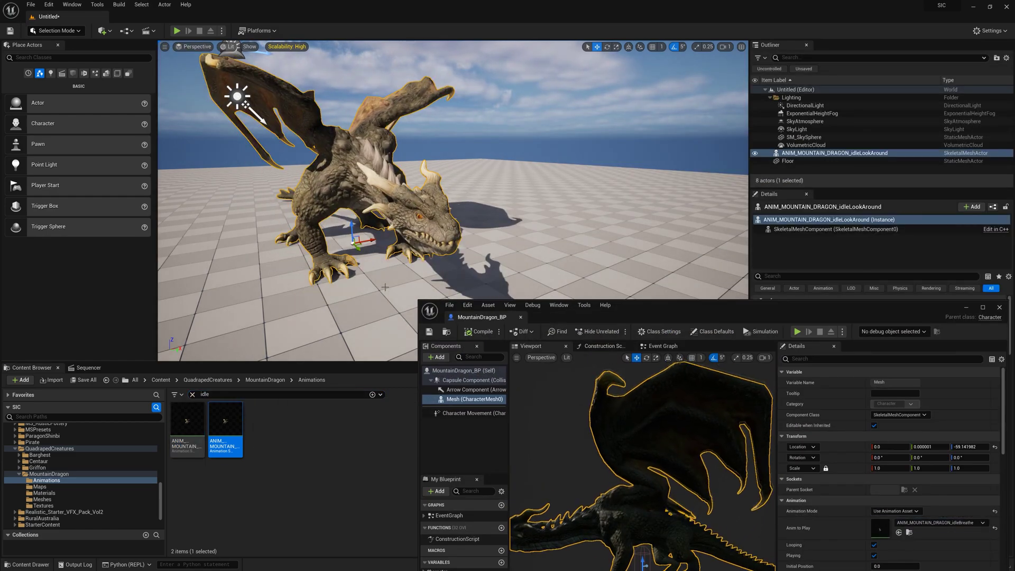
pyautogui.moveTo(703, 312); pyautogui.dragTo(634, 419)
# - Play the level, walk the character around the animated dragon to check it, and stop the session
pyautogui.hotkey('alt', 'p')
pyautogui.click(579, 341)
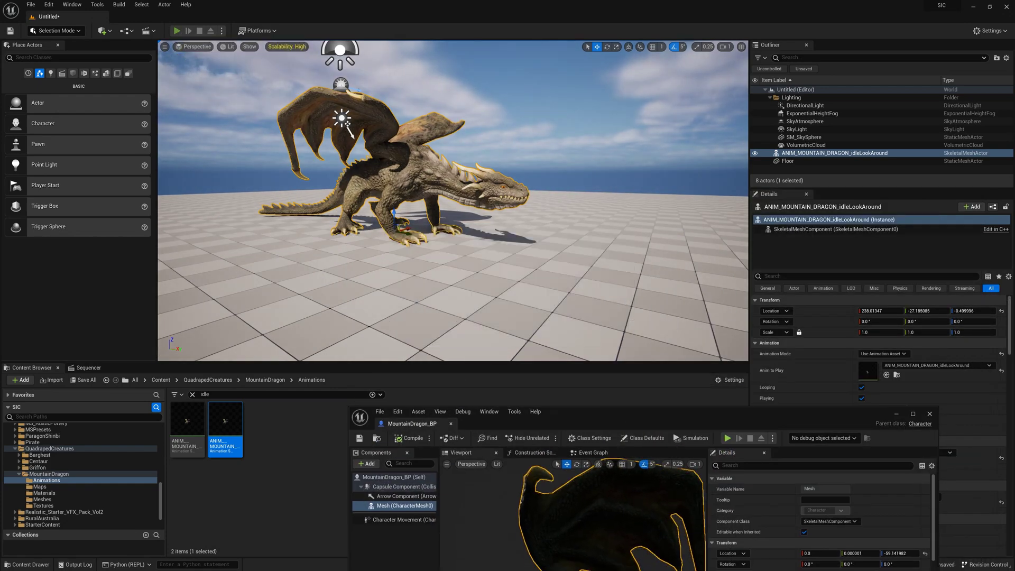
pyautogui.press('w')
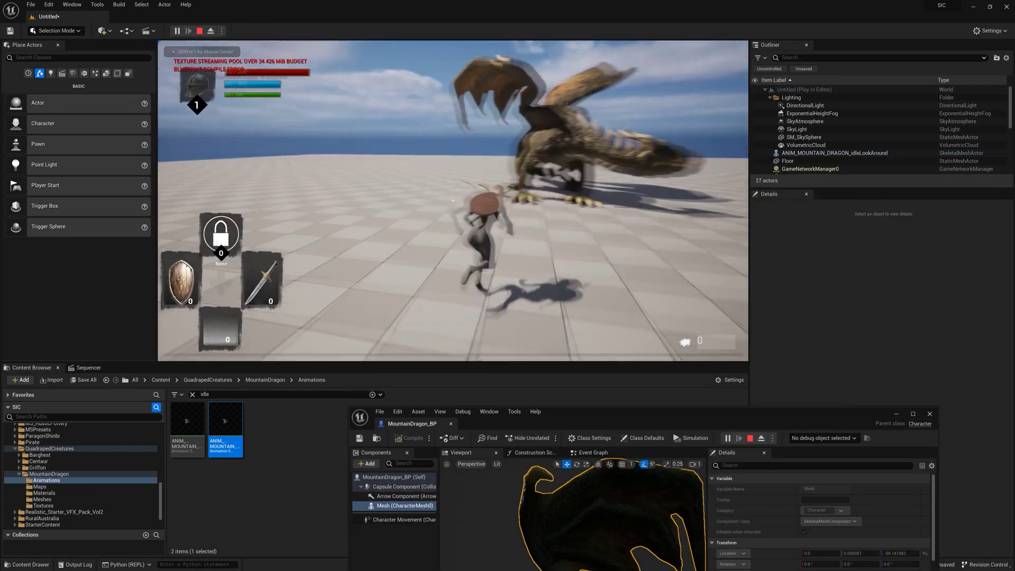
pyautogui.press('d')
pyautogui.press('a')
pyautogui.press('s')
pyautogui.press('d')
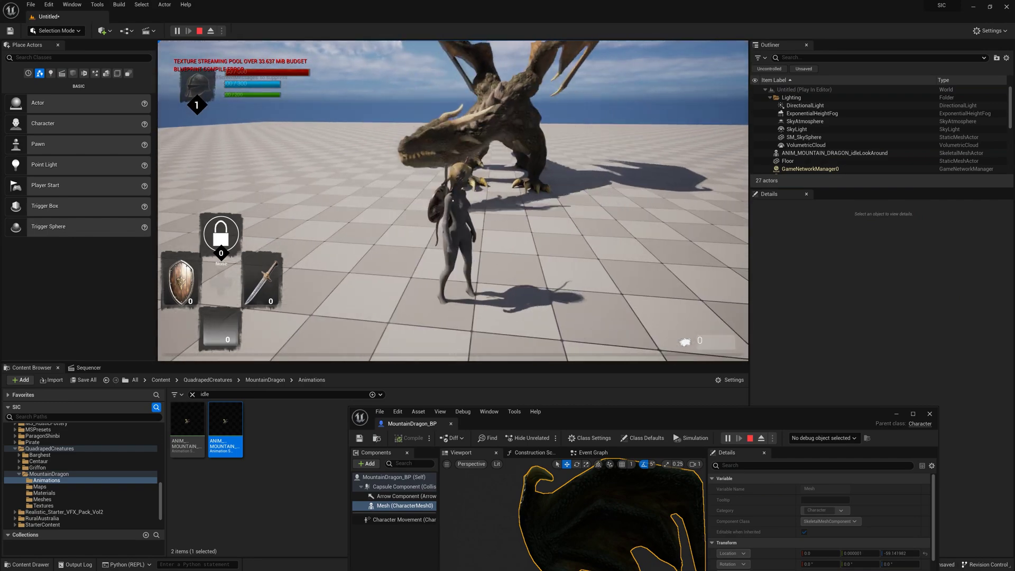
pyautogui.press('Escape')
pyautogui.moveTo(661, 415); pyautogui.dragTo(723, 431)
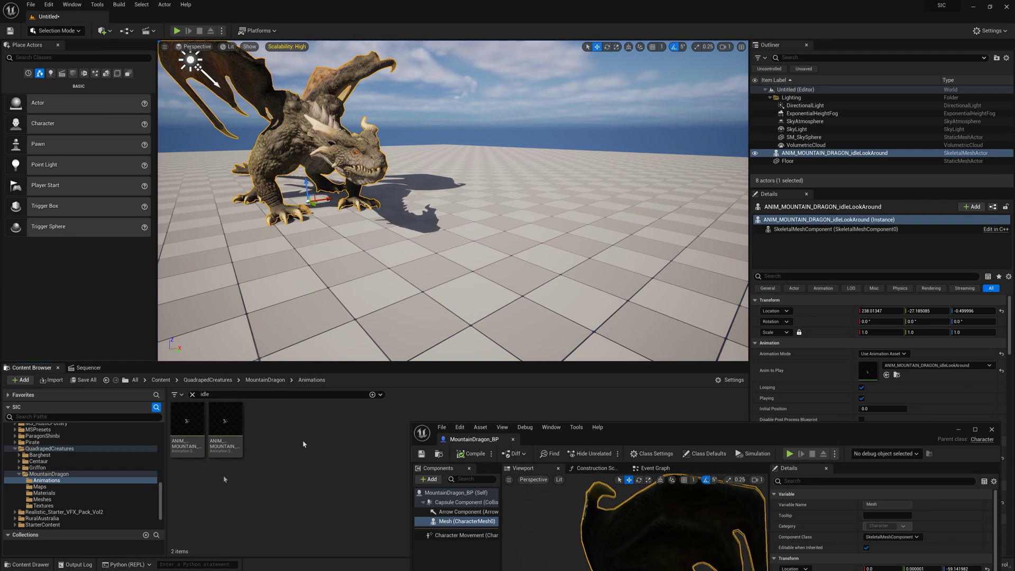
# - Return to the unfiltered MountainDragon Meshes folder and create a Control Rig asset there with the default name
pyautogui.click(44, 493)
pyautogui.click(42, 499)
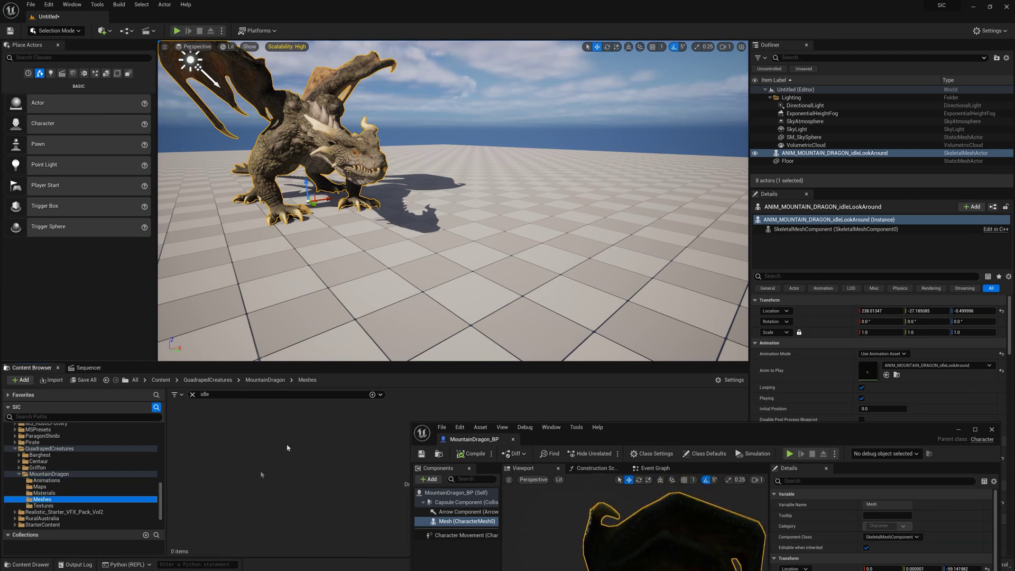
pyautogui.click(193, 395)
pyautogui.rightClick(353, 415)
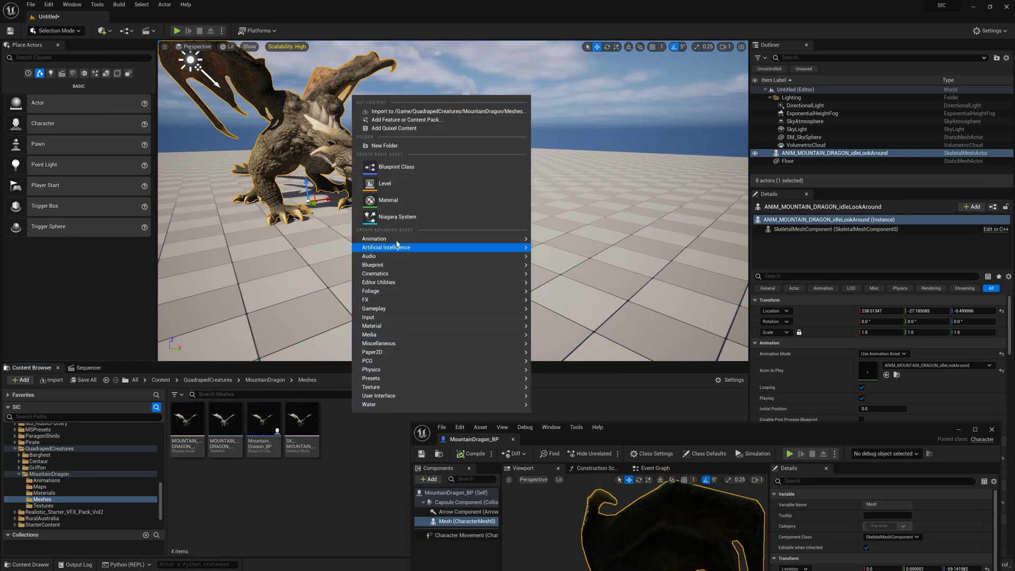
pyautogui.moveTo(396, 239)
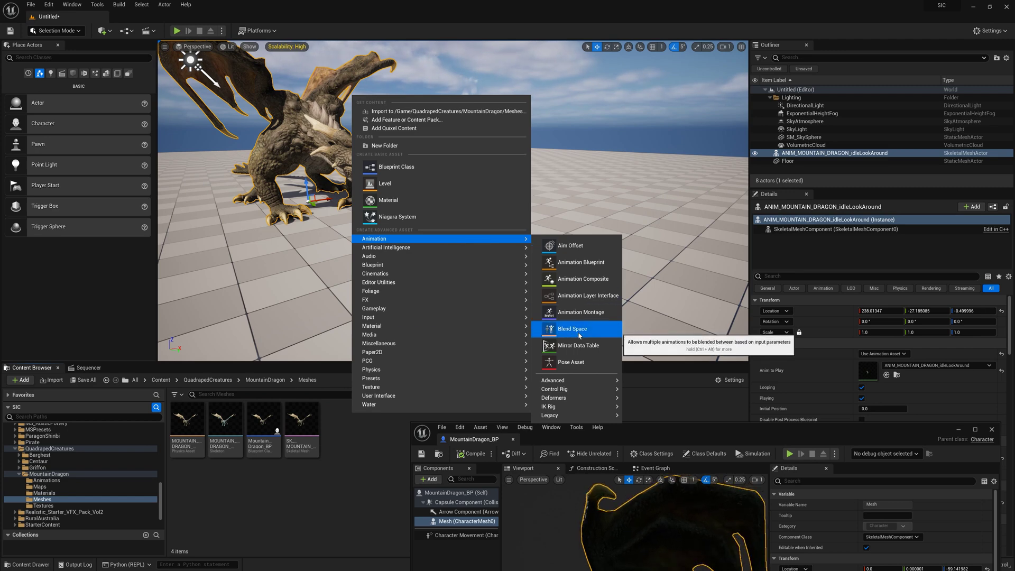
pyautogui.moveTo(571, 392)
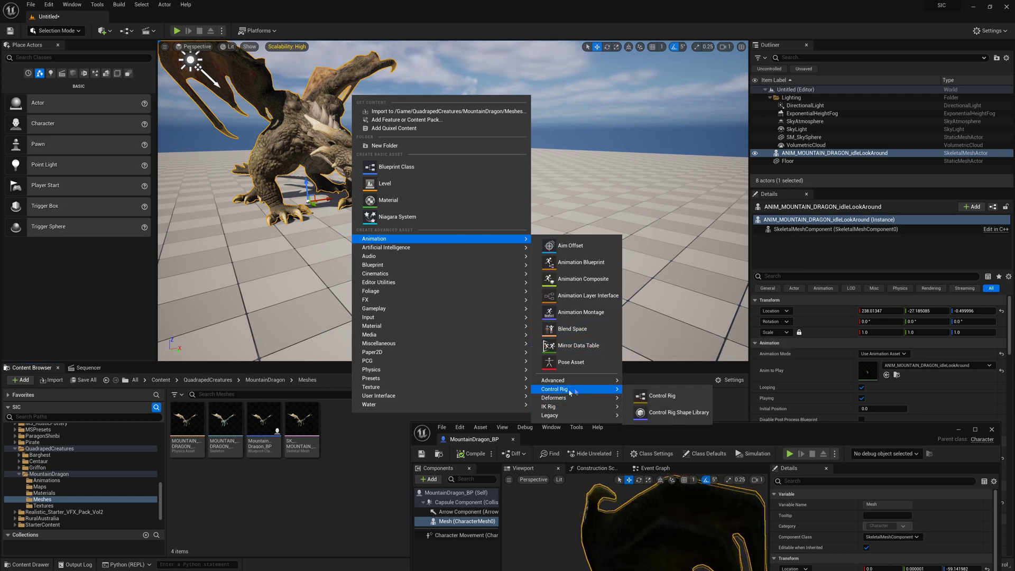
pyautogui.click(658, 396)
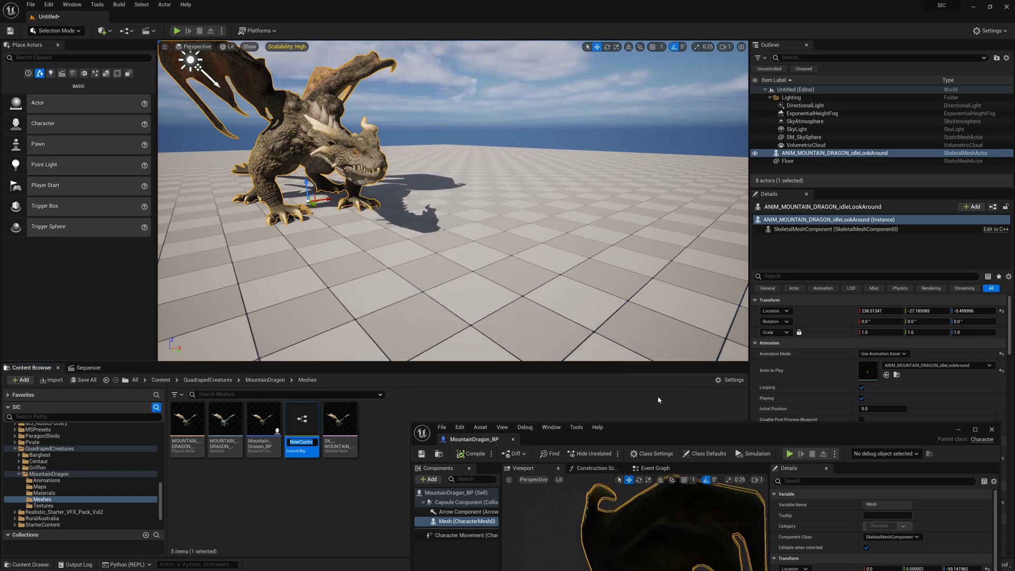
pyautogui.press('Return')
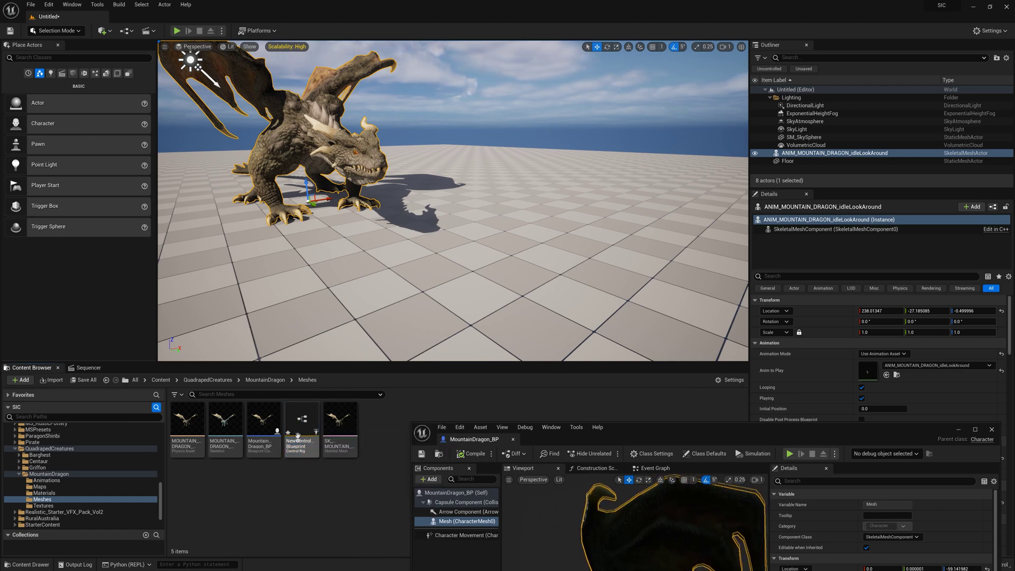
# - Open the new Control Rig asset and maximise its editor window
pyautogui.doubleClick(297, 437)
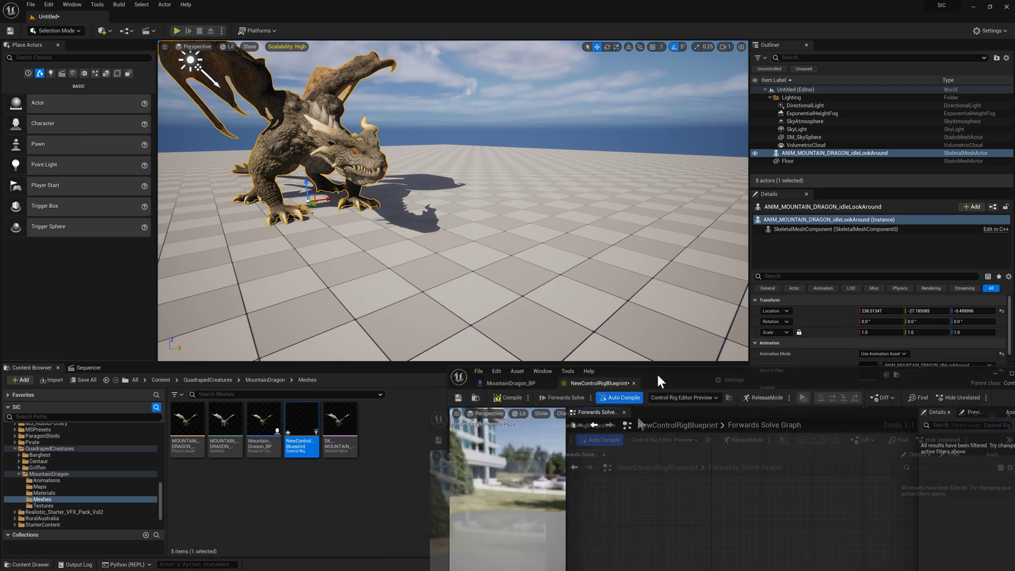
pyautogui.moveTo(702, 167); pyautogui.dragTo(619, 108)
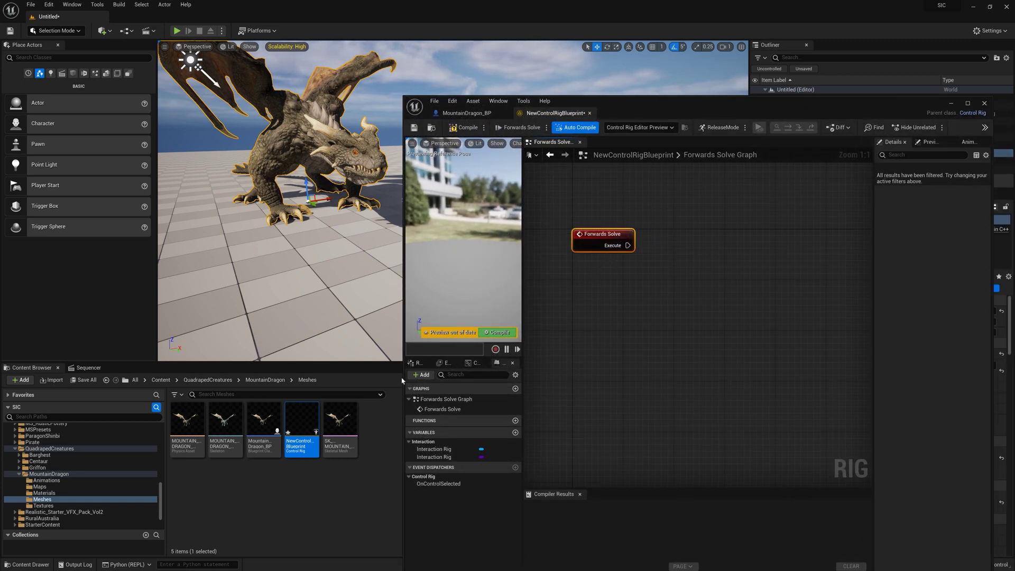
pyautogui.doubleClick(754, 102)
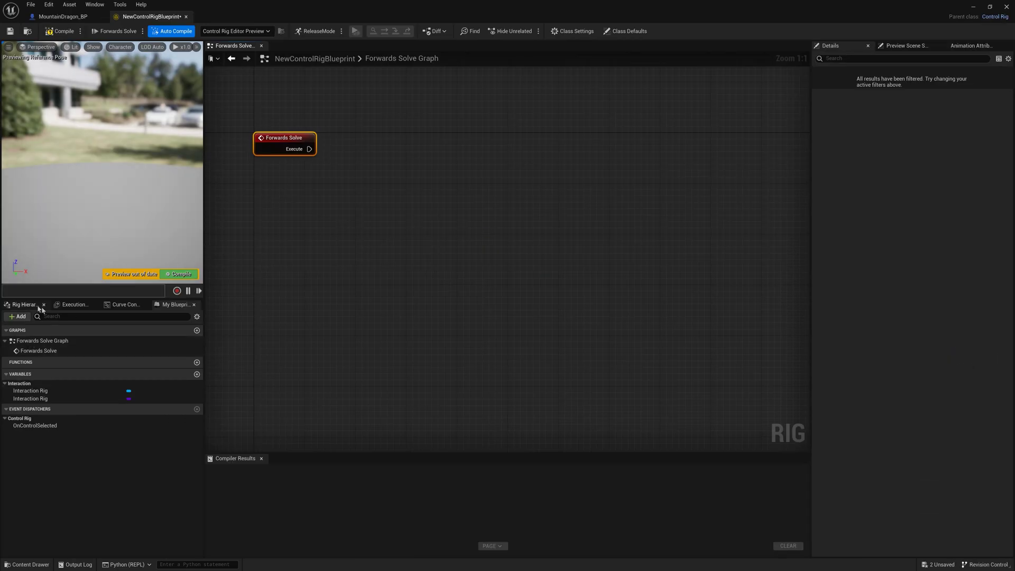
# - Import the bone hierarchy from the SK_MOUNTAIN_DRAGON skeletal mesh into the rig
pyautogui.click(26, 305)
pyautogui.click(33, 315)
pyautogui.click(571, 291)
pyautogui.write('ma')
pyautogui.press('BackSpace')
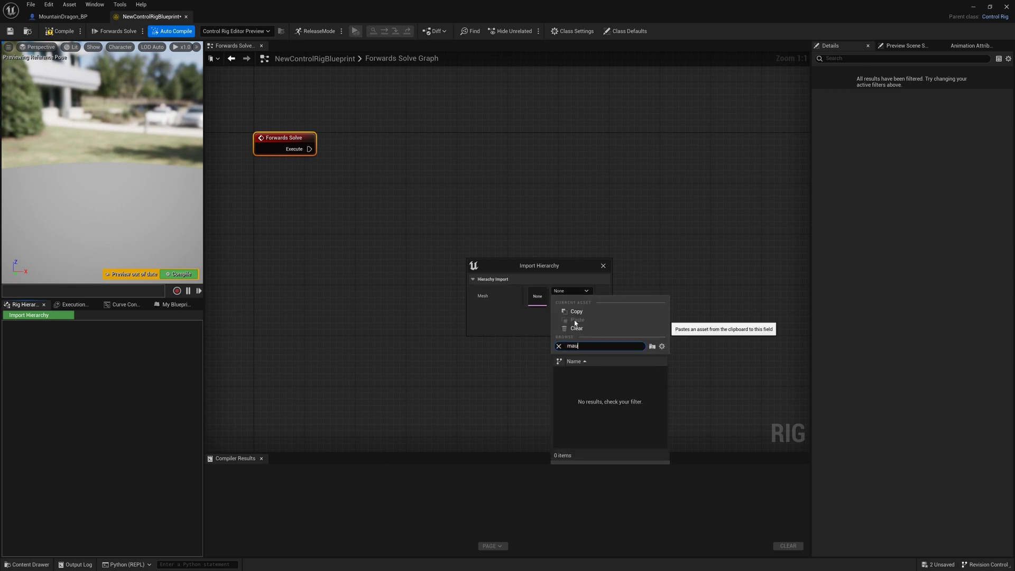
pyautogui.write('ountain')
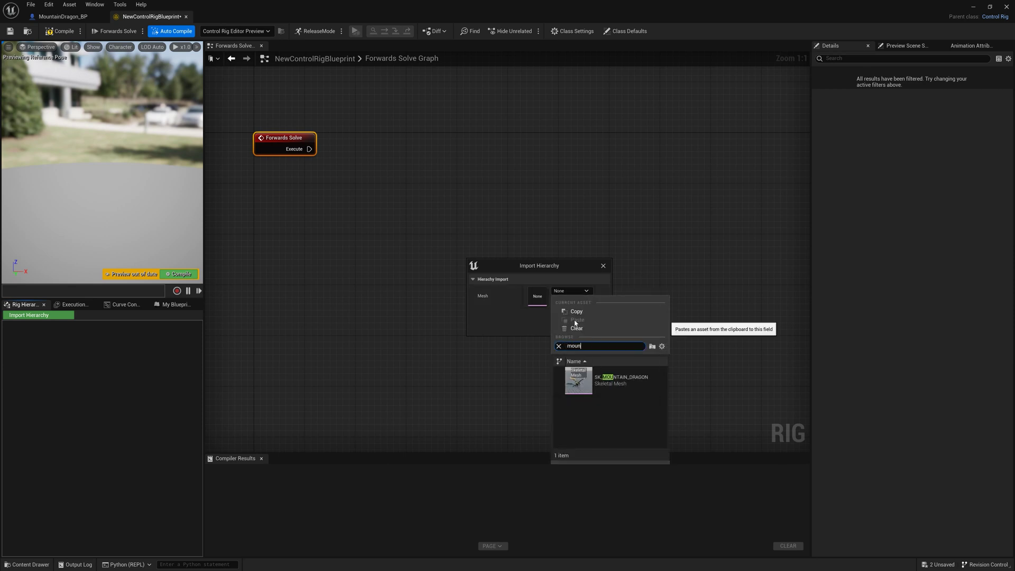
pyautogui.click(584, 387)
pyautogui.click(599, 331)
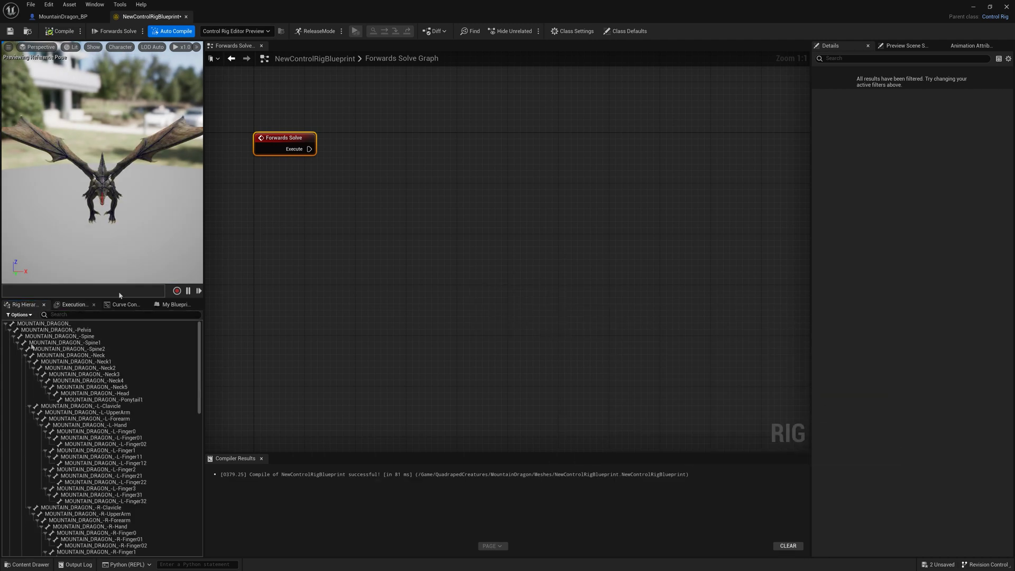
# - Add an Aim node to the rig graph, connected to the Execute output of Forwards Solve
pyautogui.scroll(-1, 266, 256)
pyautogui.moveTo(204, 382); pyautogui.dragTo(253, 376)
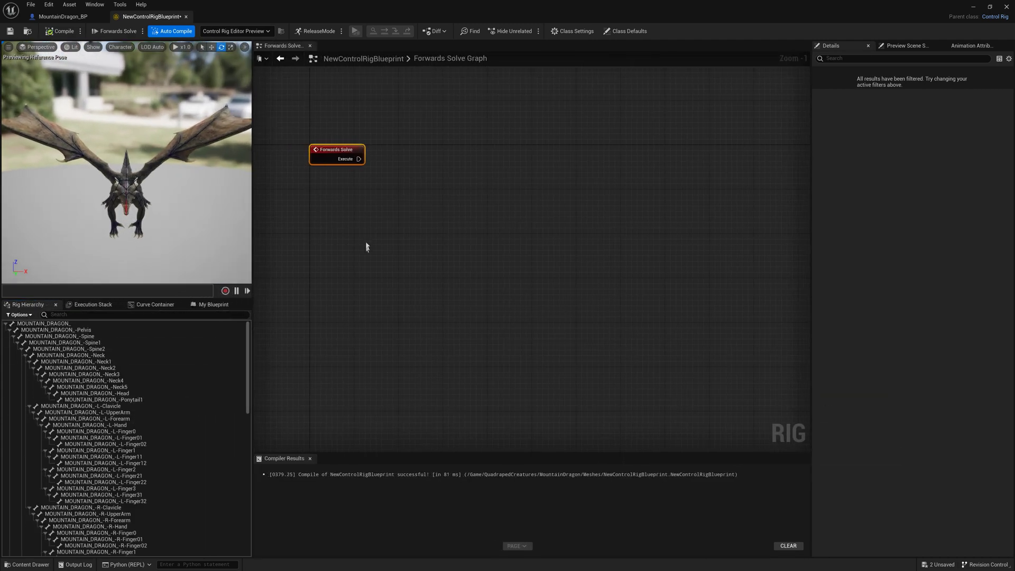
pyautogui.moveTo(365, 243); pyautogui.dragTo(435, 270, button='right')
pyautogui.keyDown('alt'); pyautogui.moveTo(121, 196); pyautogui.dragTo(174, 203); pyautogui.keyUp('alt')
pyautogui.scroll(-5, 122, 455)
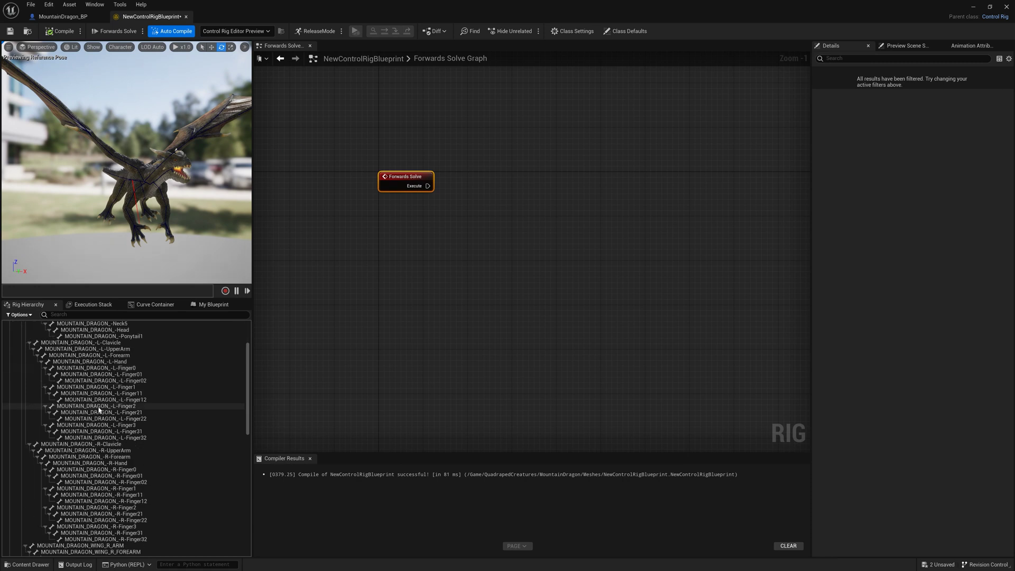
pyautogui.scroll(5, 127, 455)
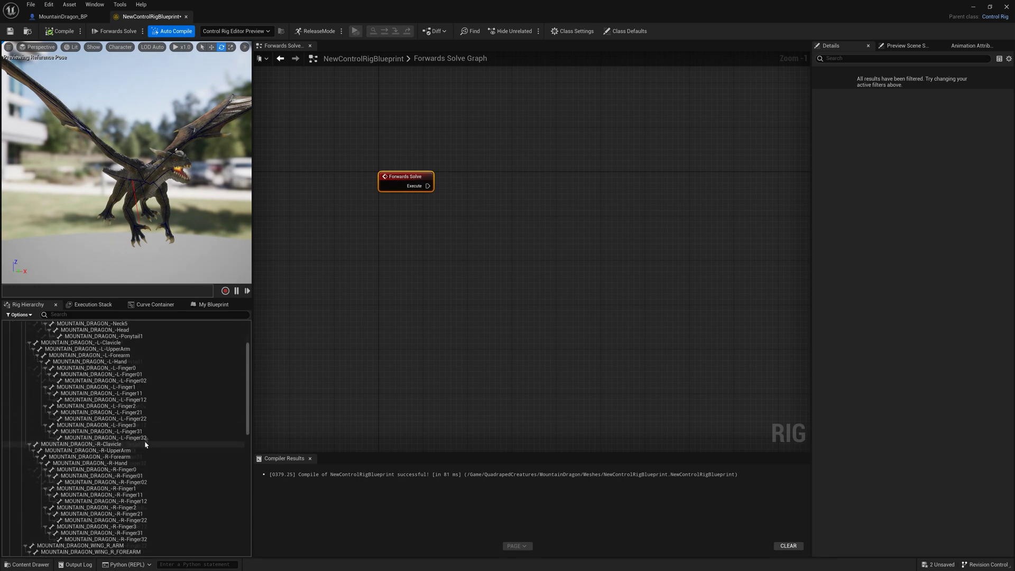
pyautogui.rightClick(459, 188)
pyautogui.write('aim')
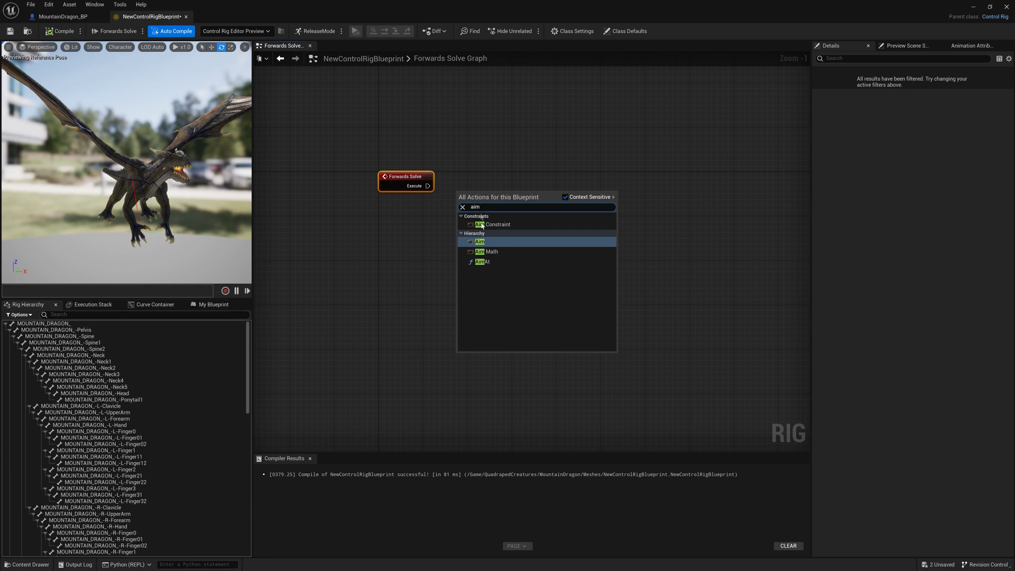
pyautogui.click(481, 241)
pyautogui.moveTo(505, 202)
pyautogui.mouseDown()
pyautogui.moveTo(571, 190)
pyautogui.moveTo(523, 194)
pyautogui.mouseUp()
pyautogui.scroll(-4, 190, 415)
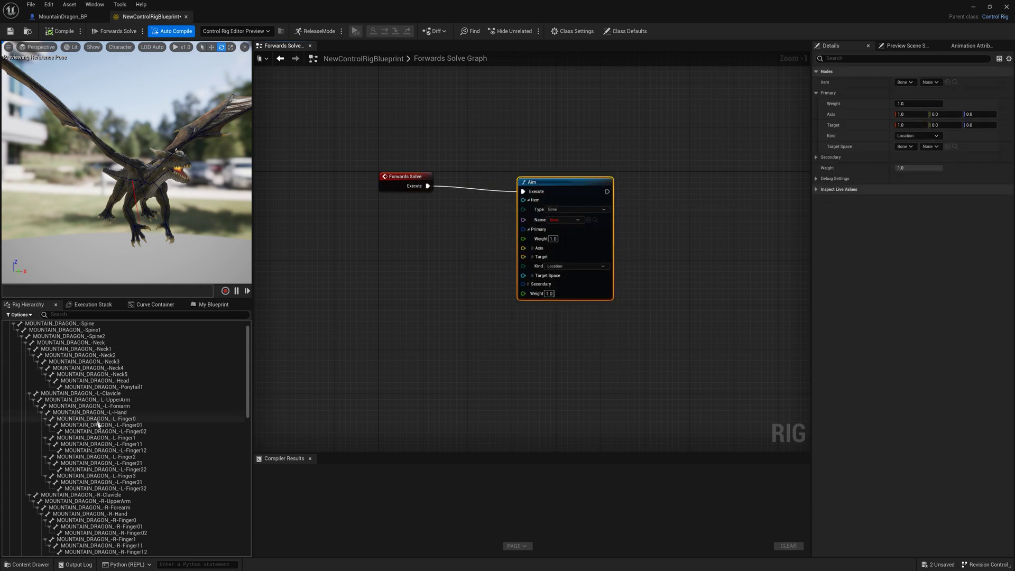
# - Move the Aim node farther from Forwards Solve and create a new control named Target in the rig hierarchy, outside the bone tree
pyautogui.moveTo(467, 285); pyautogui.dragTo(397, 286, button='right')
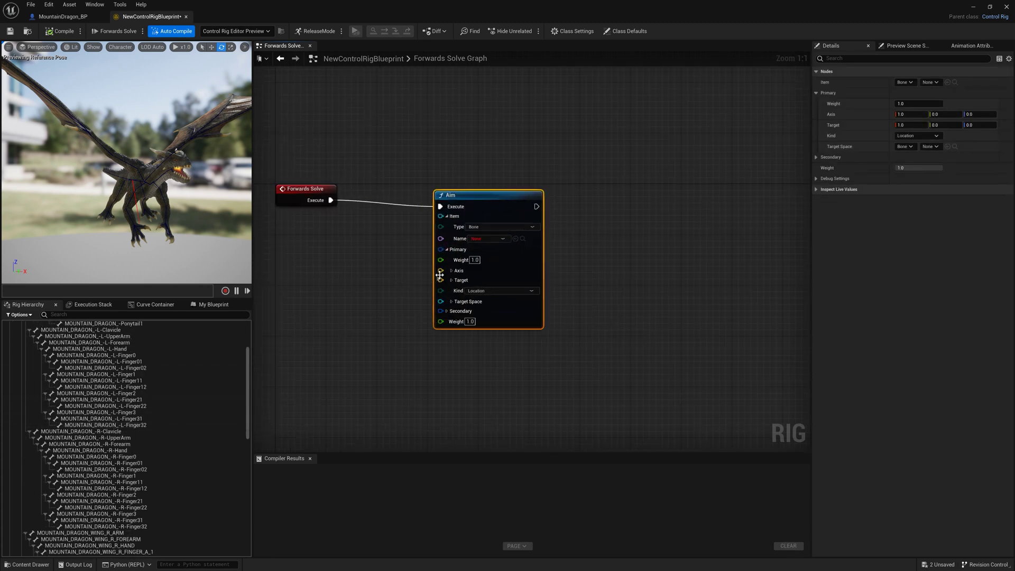
pyautogui.moveTo(439, 274); pyautogui.dragTo(484, 268)
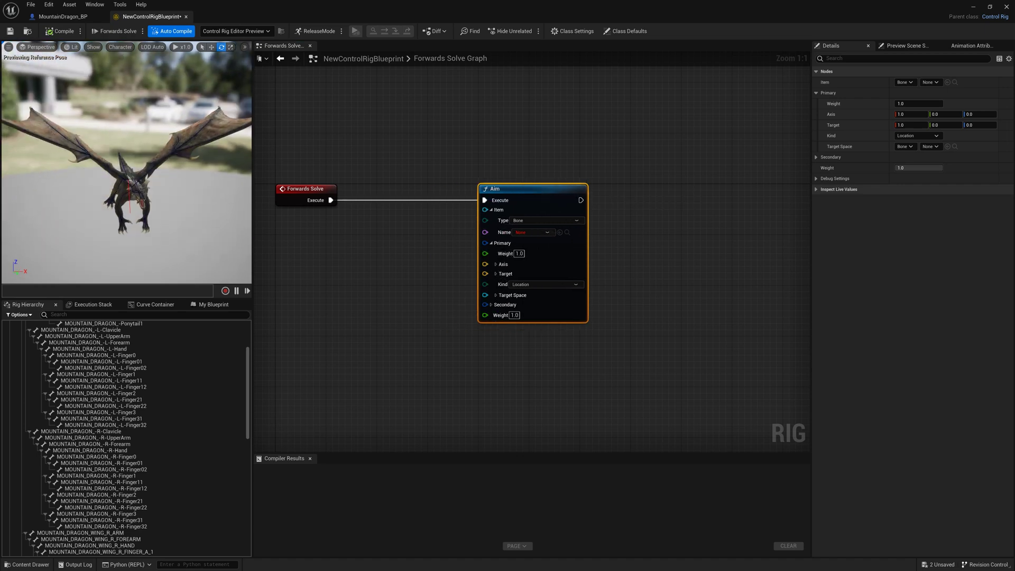
pyautogui.scroll(5, 21, 370)
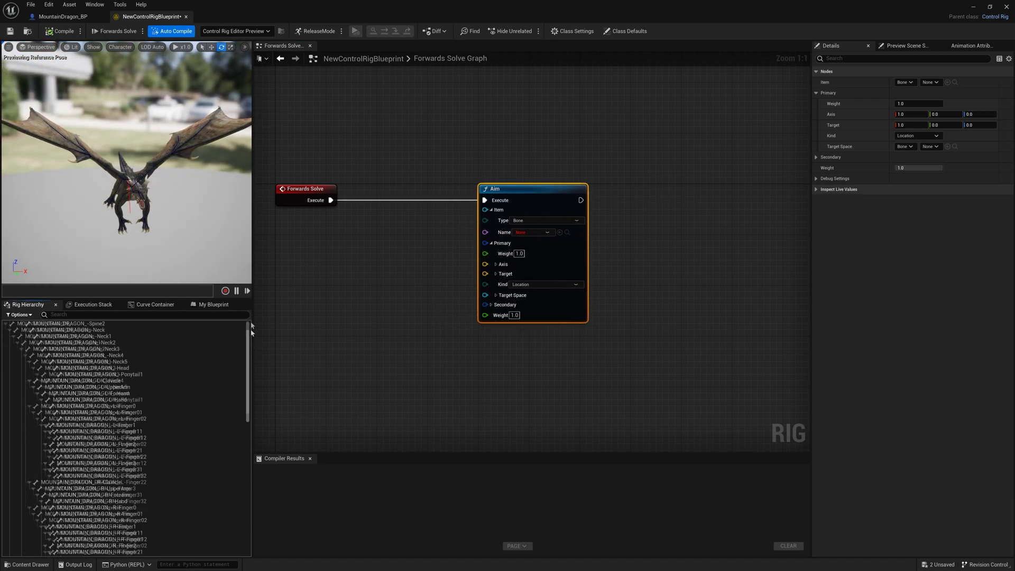
pyautogui.click(6, 323)
pyautogui.rightClick(21, 336)
pyautogui.moveTo(42, 347)
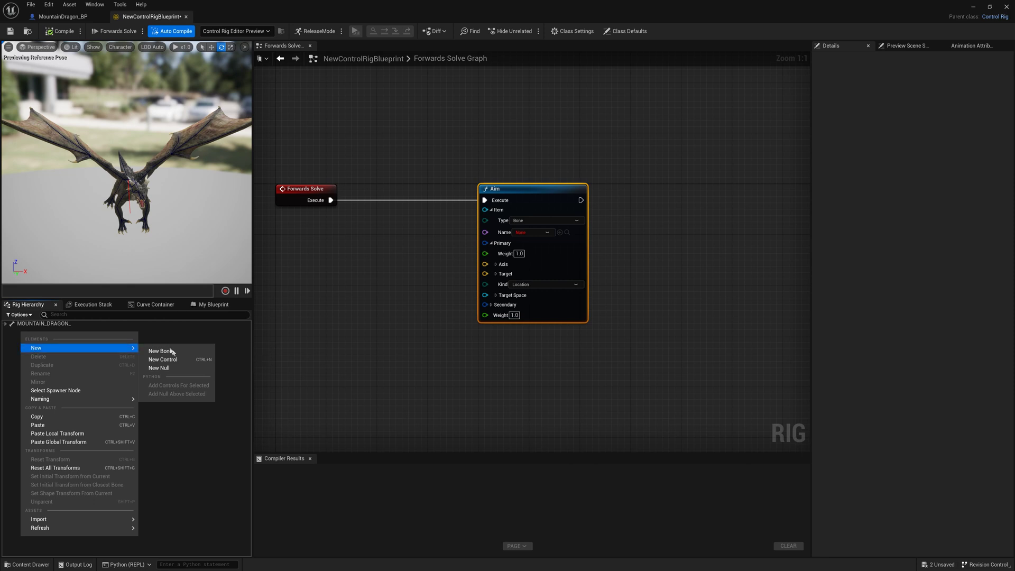
pyautogui.click(158, 356)
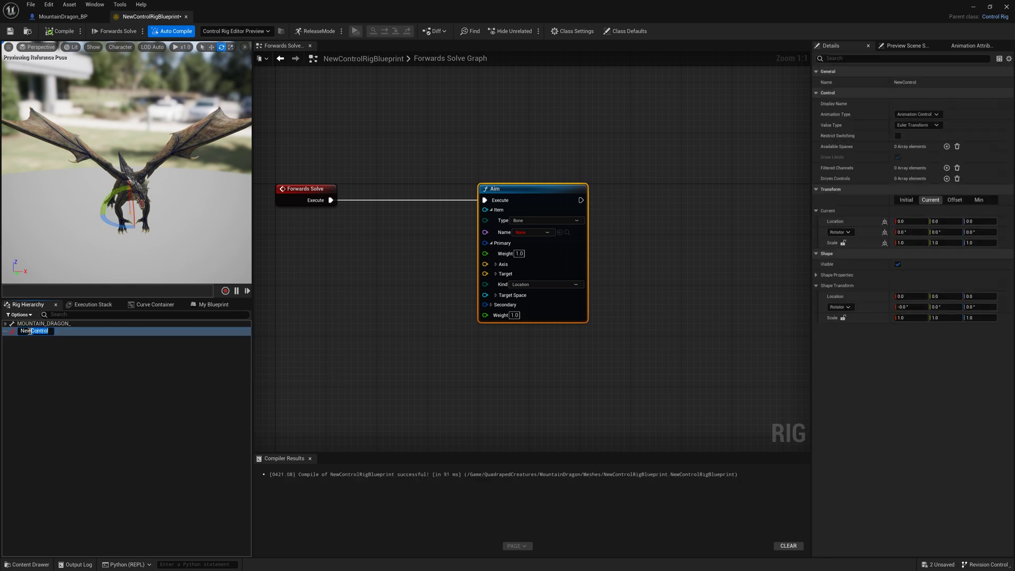
pyautogui.press('Return')
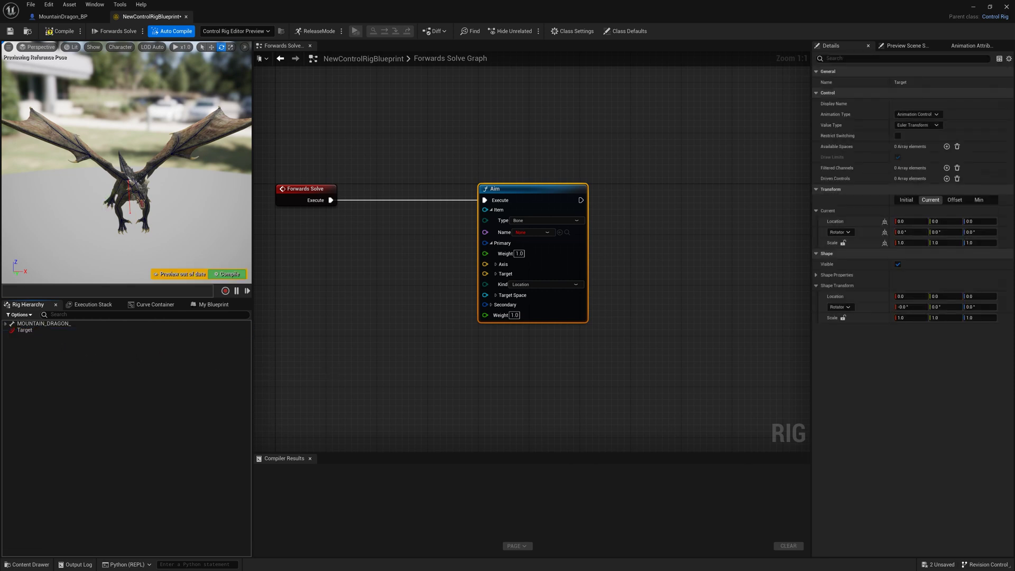
# - Give the Target control the Arrow2_Solid shape and lock its shape scale to a uniform 10
pyautogui.click(25, 332)
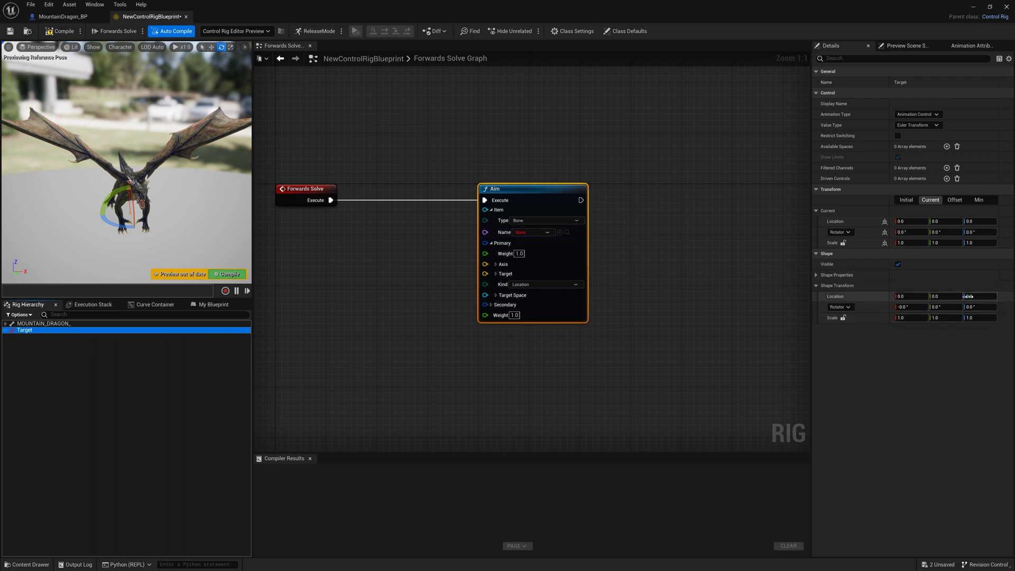
pyautogui.click(857, 275)
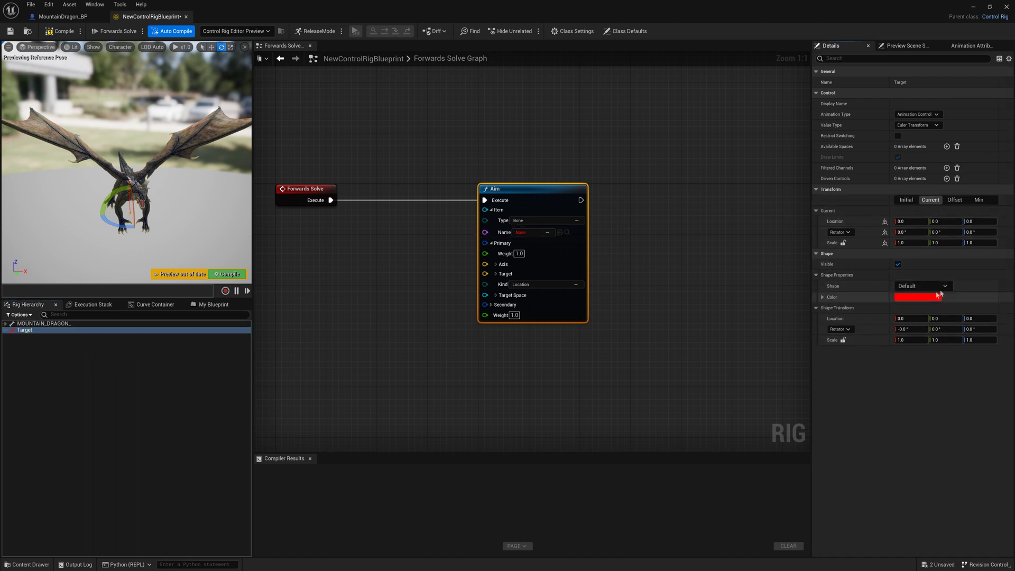
pyautogui.click(923, 286)
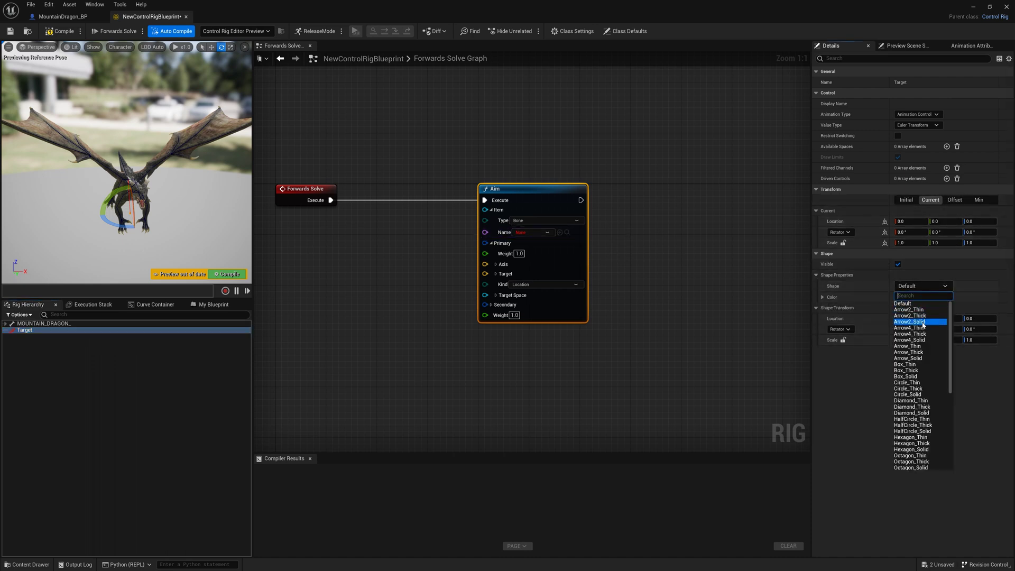
pyautogui.click(923, 322)
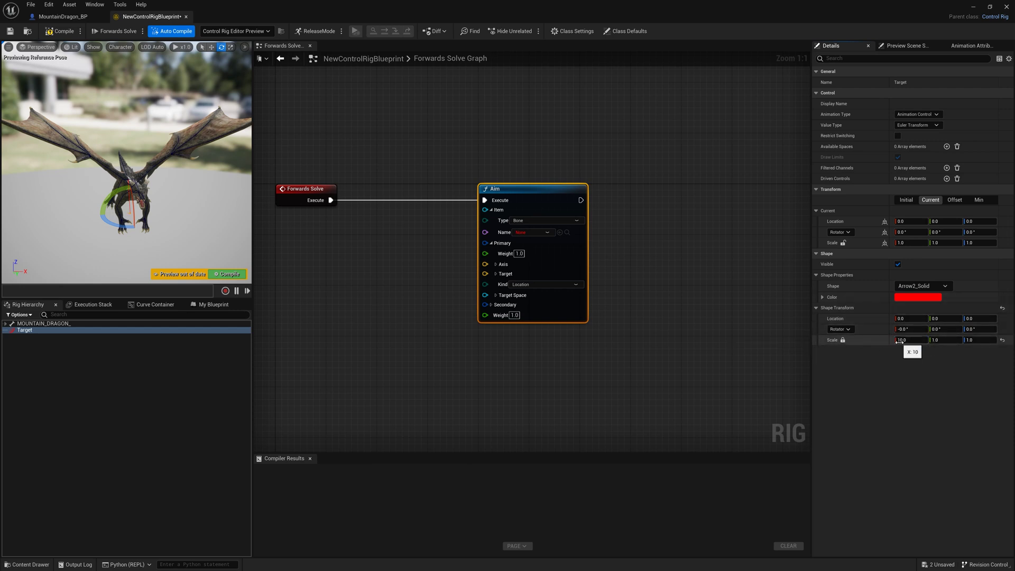
pyautogui.hotkey('ctrl', 'z')
pyautogui.press('Return')
# - Move the Target control in front of the dragon's head, at about X -67, Y 758, Z 319
pyautogui.scroll(5, 154, 236)
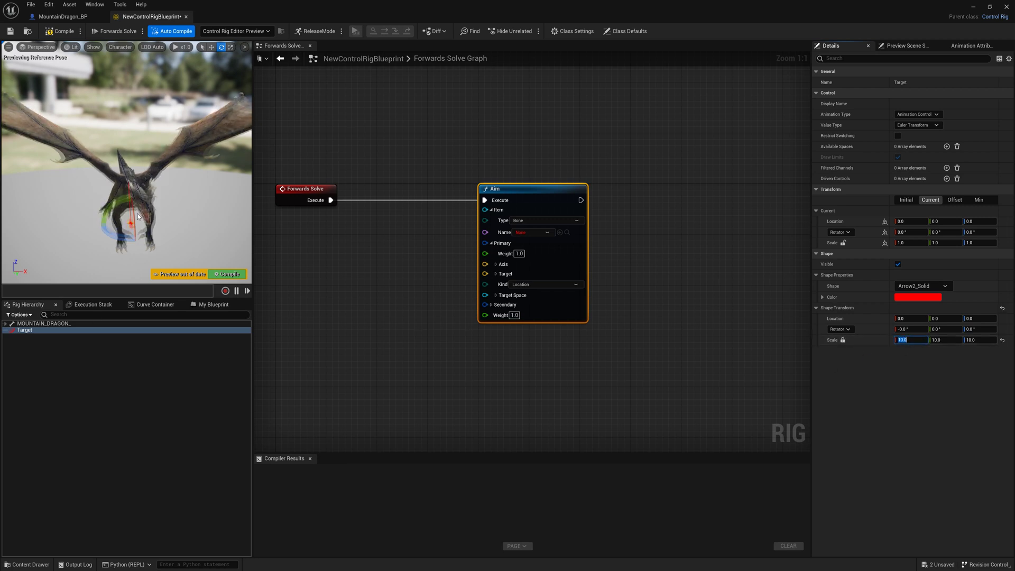
pyautogui.keyDown('alt'); pyautogui.moveTo(124, 244); pyautogui.dragTo(176, 250); pyautogui.keyUp('alt')
pyautogui.press('w')
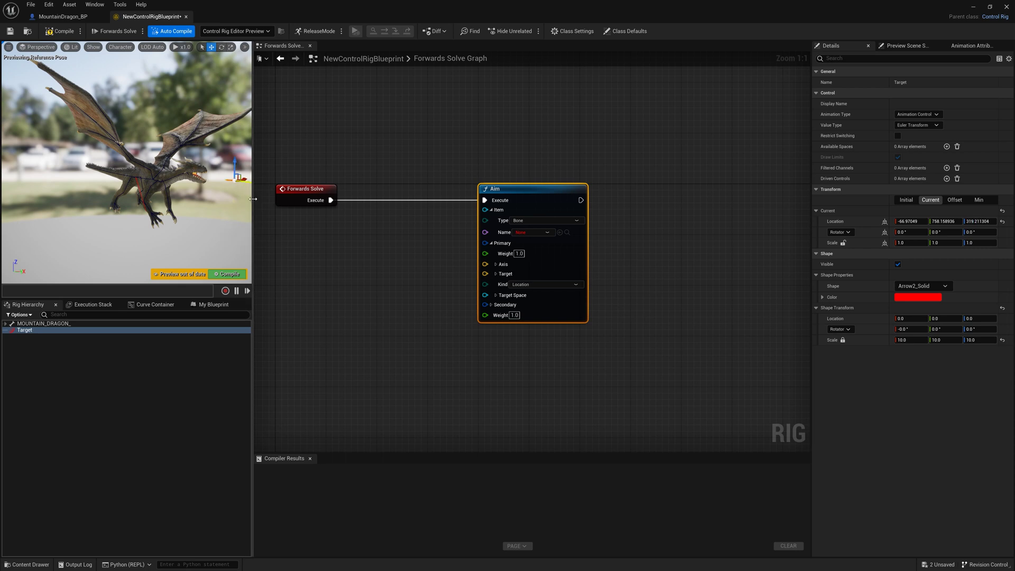
# - Set the Target control's shape rotation to 90° on Y and about 160° on Z, adjusting the X roll as well
pyautogui.click(937, 330)
pyautogui.write('90')
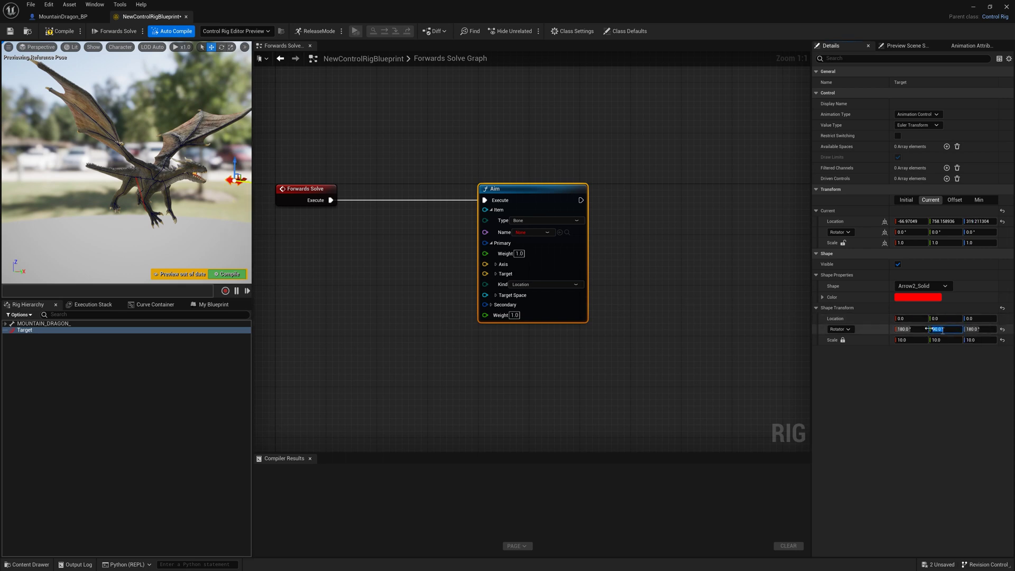
pyautogui.press('Return')
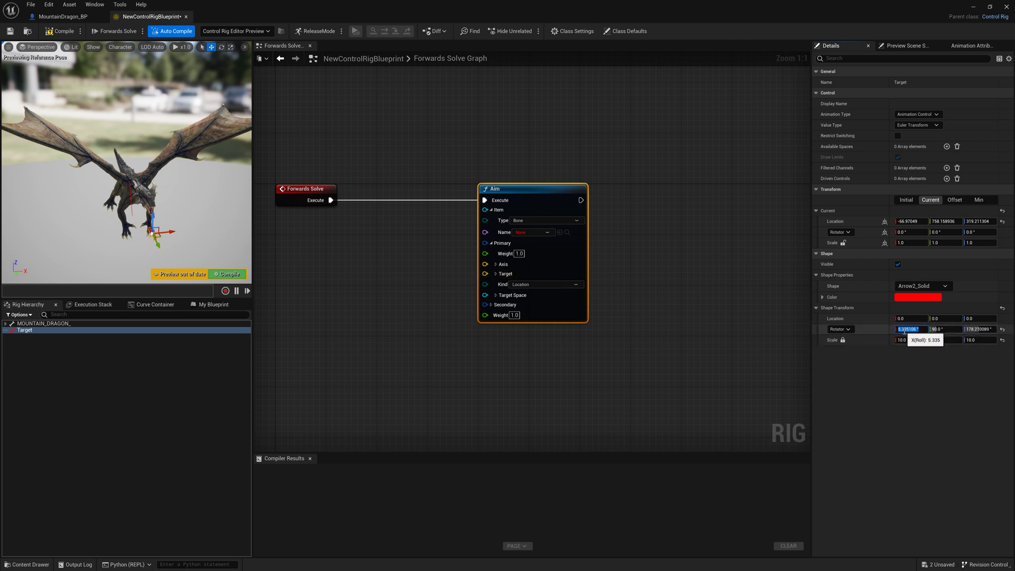
pyautogui.click(975, 329)
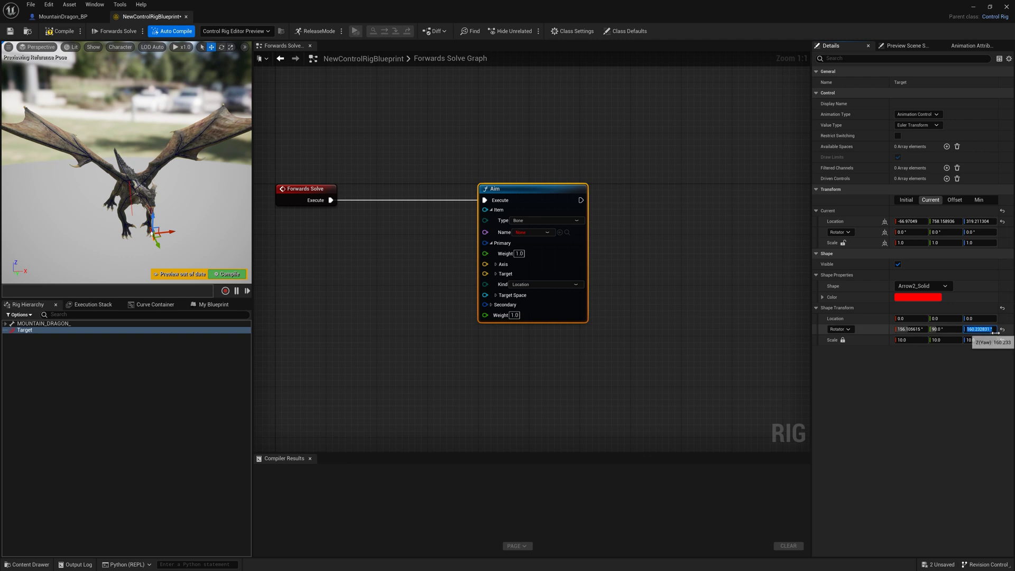
# - Rotate the Target control to -90° about Z in the preview and compile the rig
pyautogui.moveTo(159, 247); pyautogui.dragTo(180, 232)
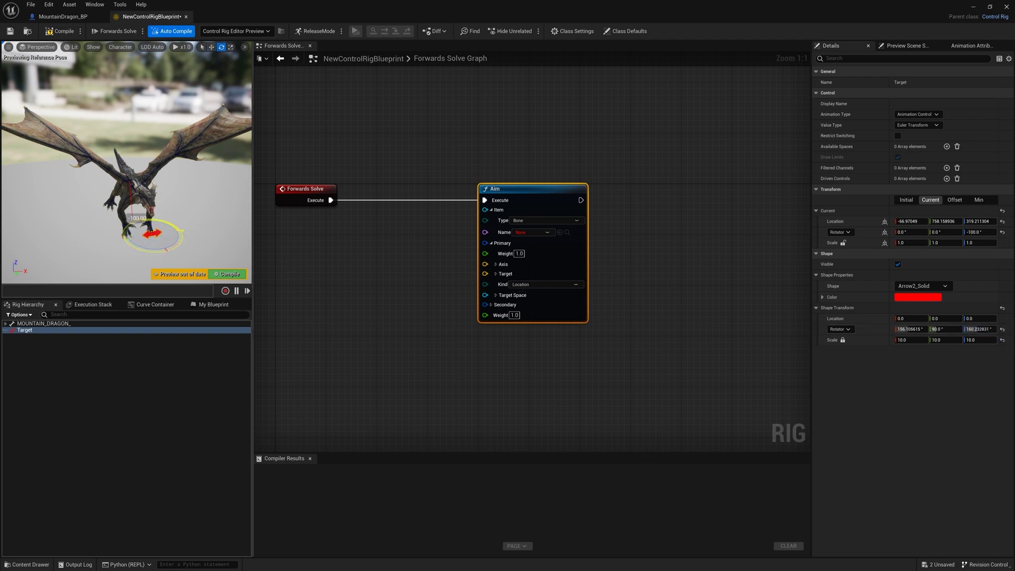
pyautogui.click(197, 207)
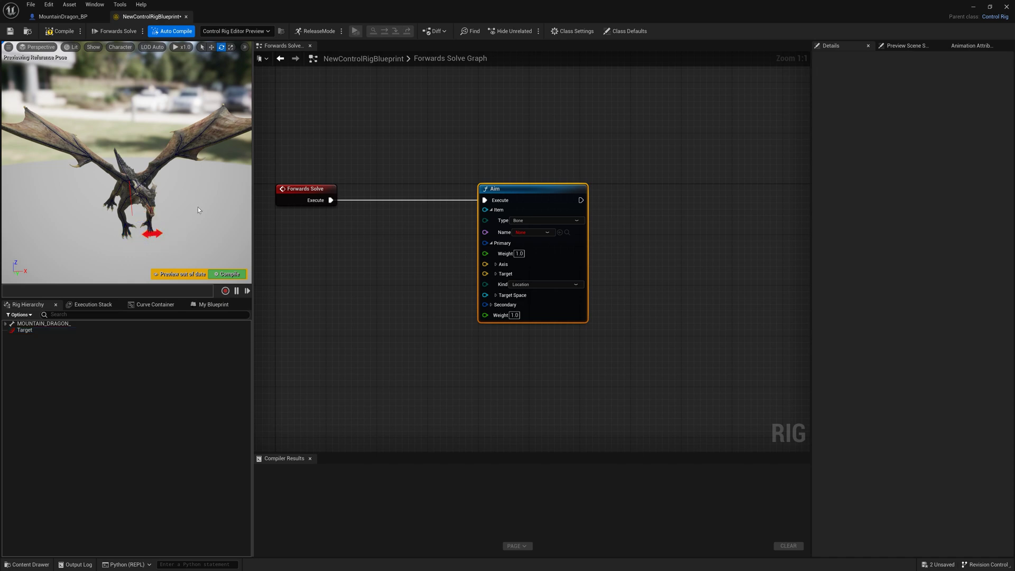
pyautogui.click(149, 232)
pyautogui.click(147, 235)
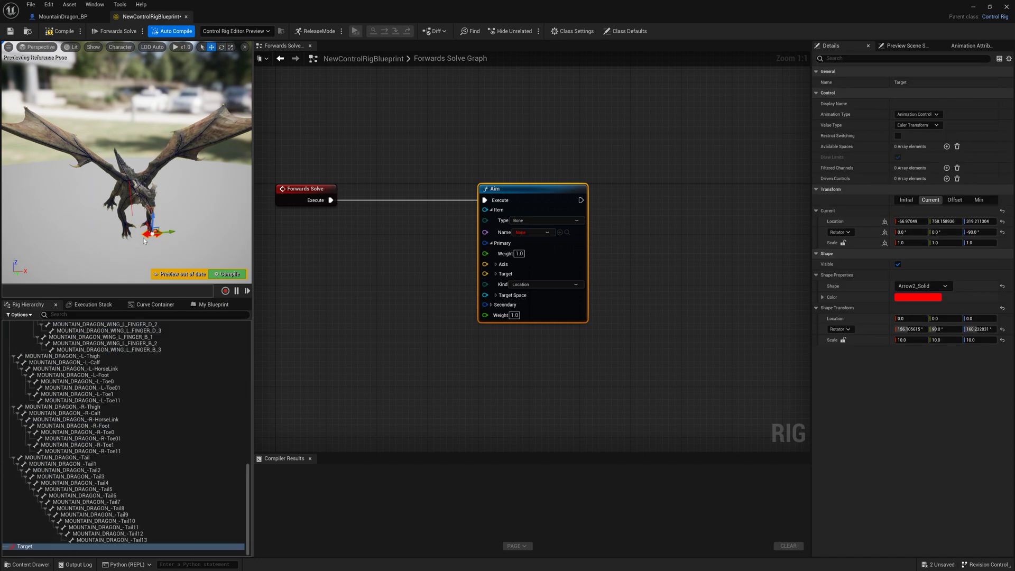
pyautogui.click(59, 31)
# - Add a Get Transform node for the Target control below Forwards Solve and expand its Transform output
pyautogui.scroll(10, 28, 354)
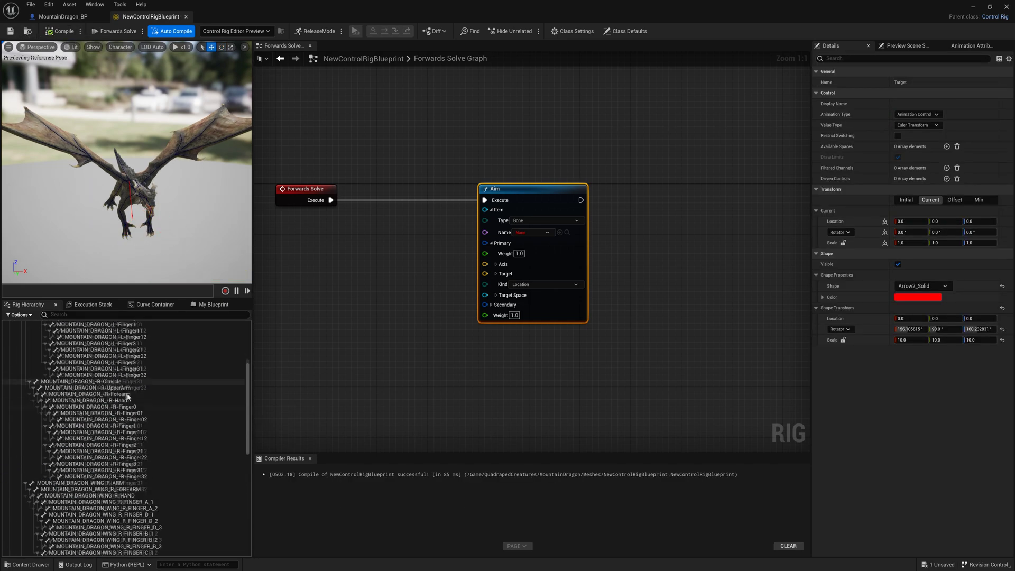
pyautogui.click(5, 323)
pyautogui.click(24, 330)
pyautogui.moveTo(25, 330); pyautogui.dragTo(361, 252)
pyautogui.click(419, 166)
pyautogui.click(411, 314)
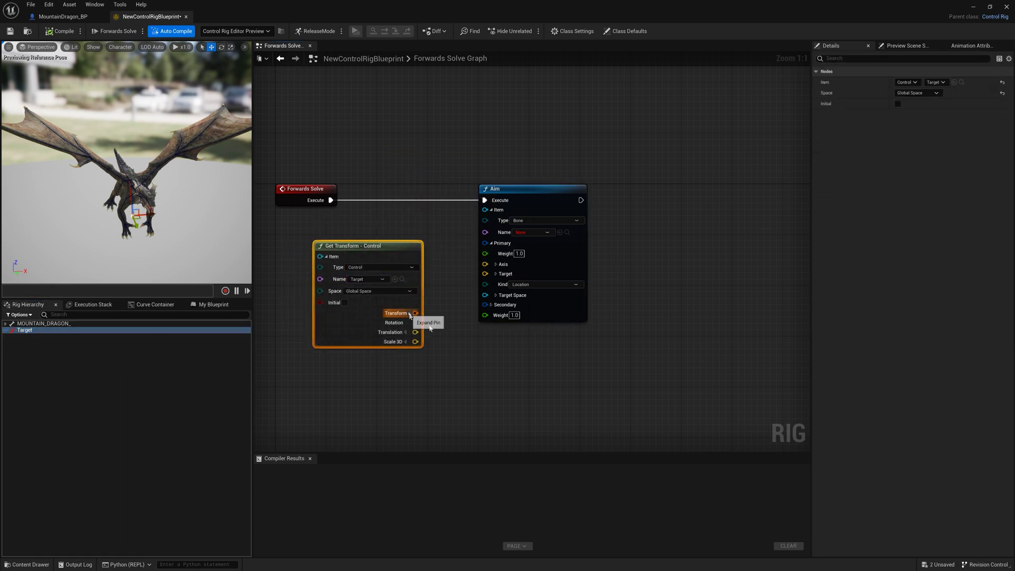
# - Expand the Aim node's primary Axis, Target and Target Space pins and its Secondary section
pyautogui.moveTo(485, 316); pyautogui.dragTo(489, 270, button='right')
pyautogui.click(498, 218)
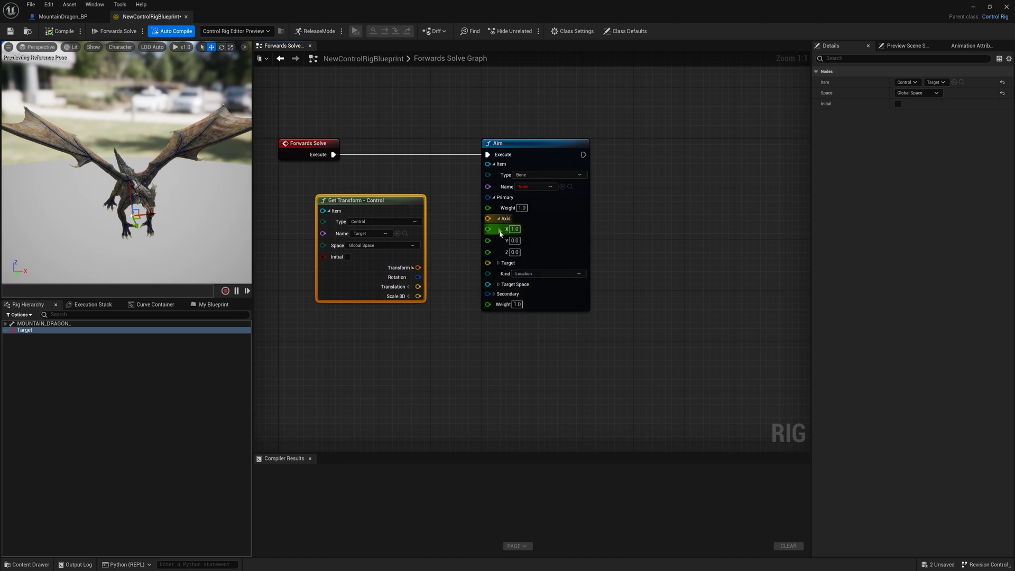
pyautogui.click(498, 263)
pyautogui.click(498, 320)
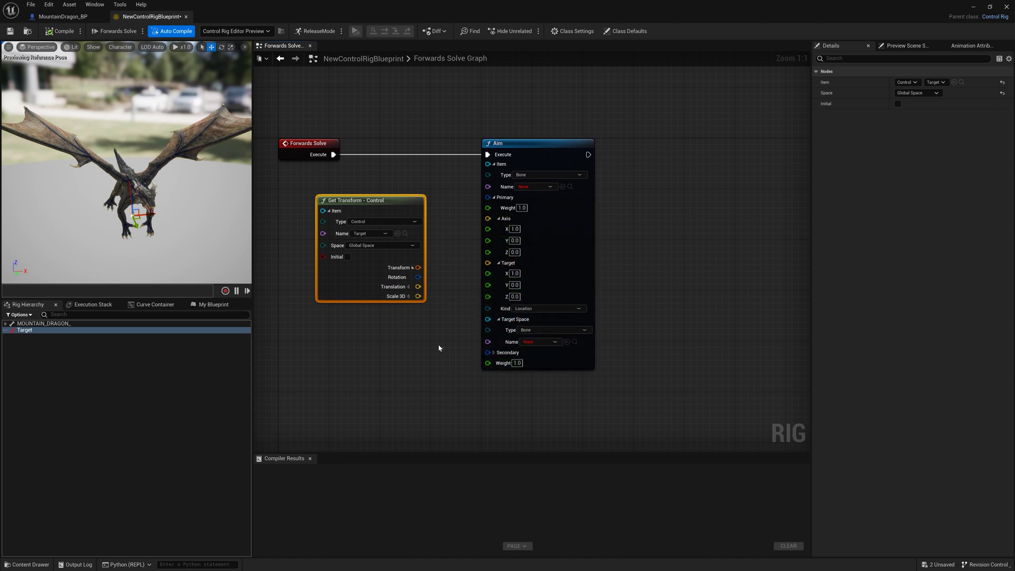
pyautogui.click(498, 320)
pyautogui.click(499, 320)
pyautogui.click(423, 373)
pyautogui.click(493, 353)
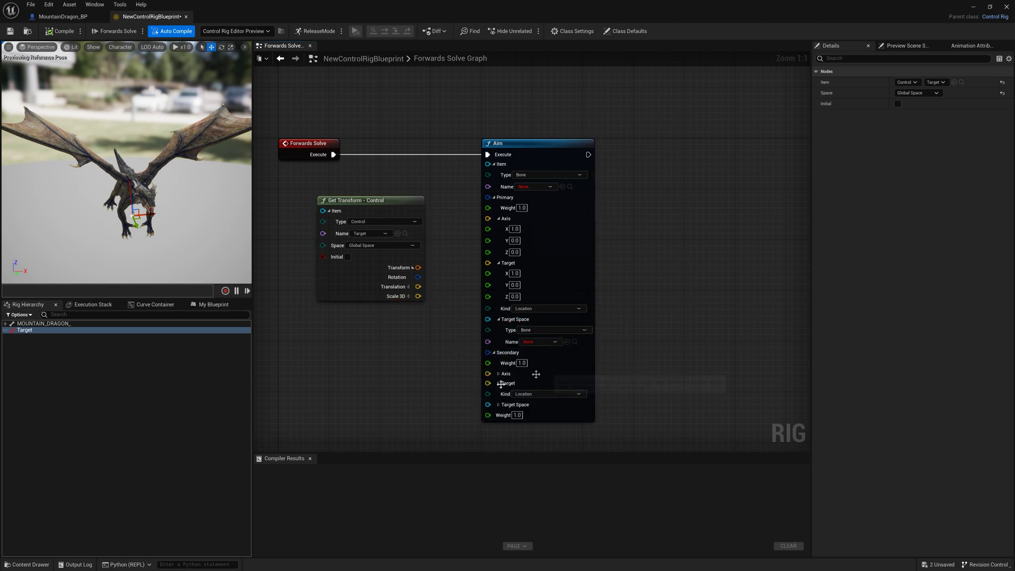
pyautogui.moveTo(458, 381); pyautogui.dragTo(469, 367, button='right')
pyautogui.click(510, 391)
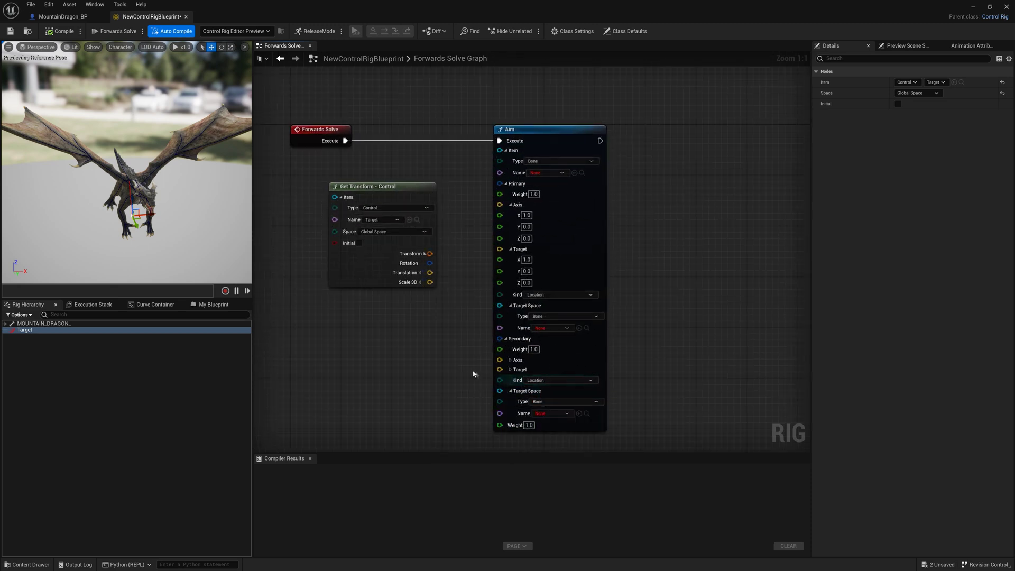
pyautogui.click(509, 391)
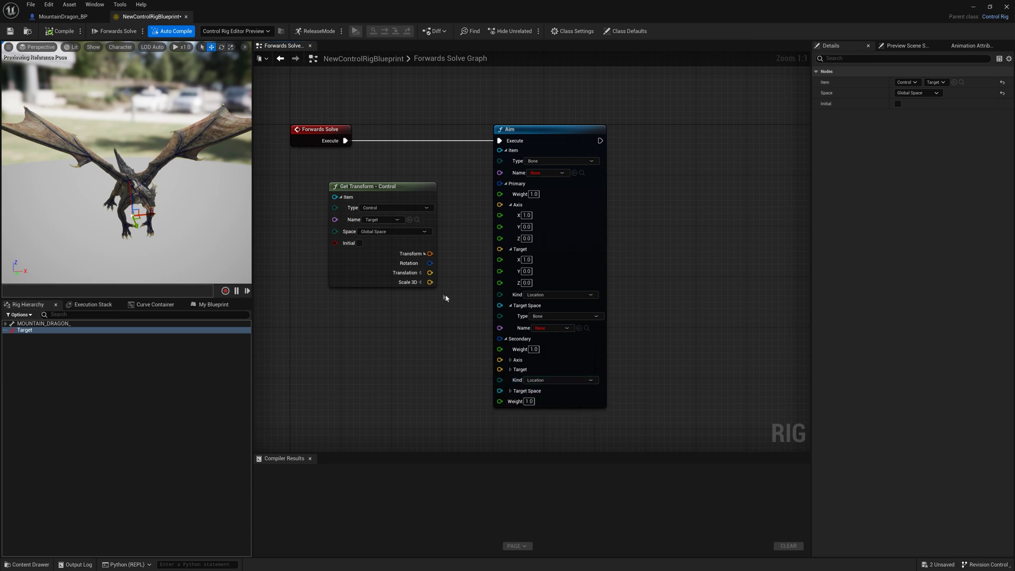
# - Connect the Target control's Translation to the Aim node's primary Target and set its item bone to MOUNTAIN_DRAGON_-Head
pyautogui.moveTo(430, 272); pyautogui.dragTo(500, 249)
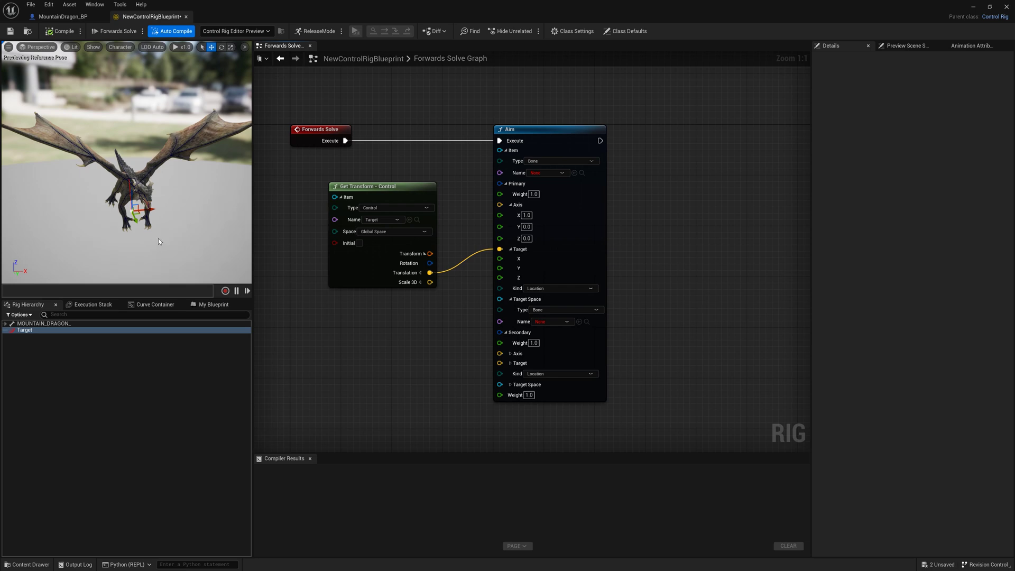
pyautogui.click(144, 227)
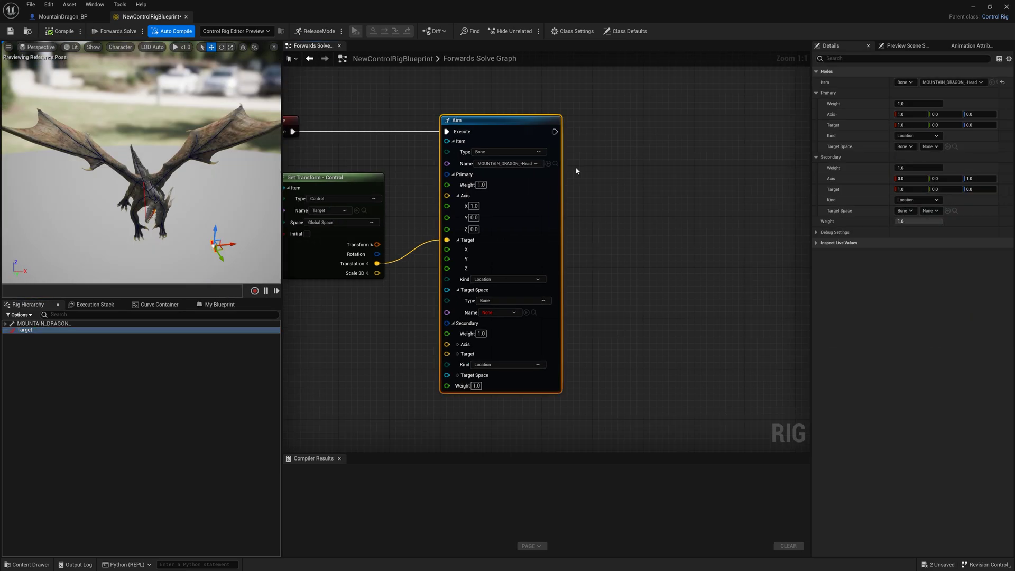
pyautogui.scroll(-1, 576, 172)
pyautogui.moveTo(608, 179); pyautogui.dragTo(564, 185, button='right')
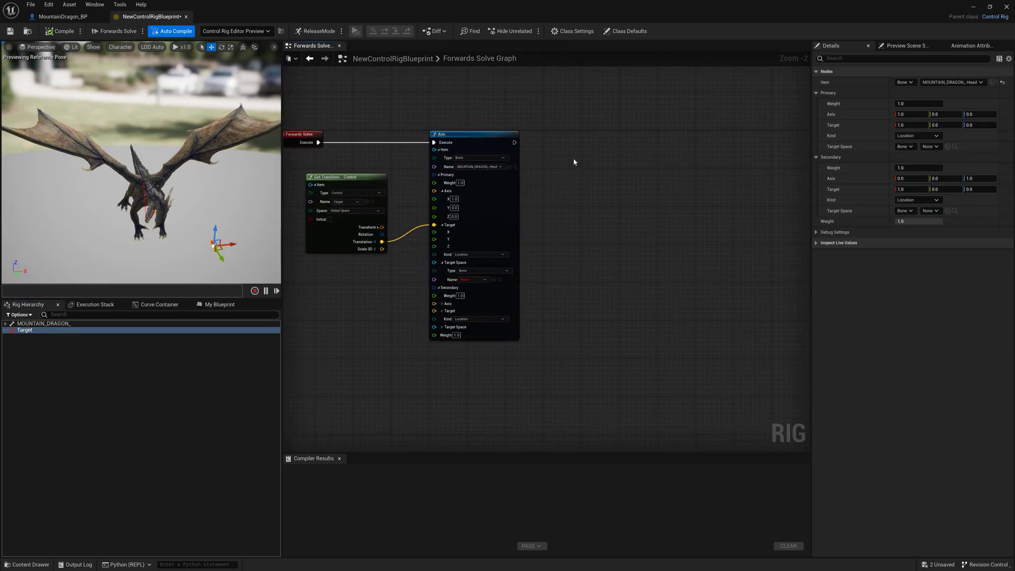
# - Set the Aim node's primary axis to X 0 and Y 1
pyautogui.click(459, 157)
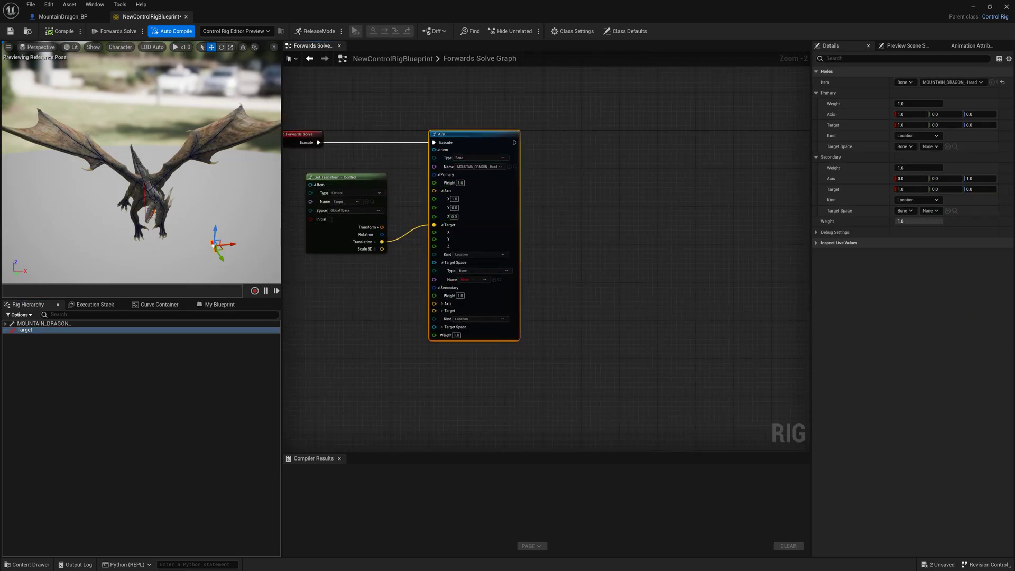
pyautogui.click(465, 203)
pyautogui.write('0')
pyautogui.press('Tab')
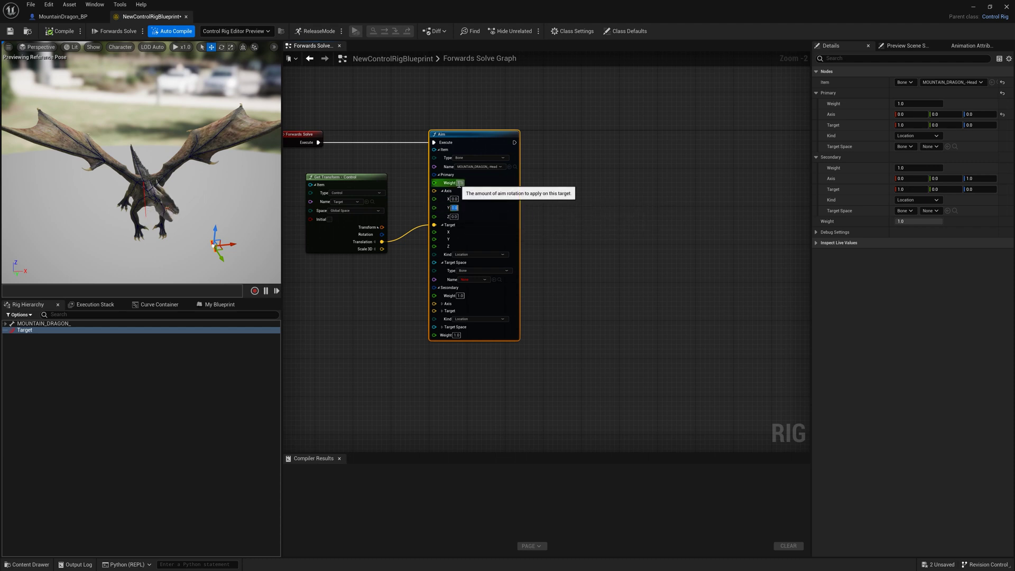
pyautogui.write('1')
pyautogui.press('Return')
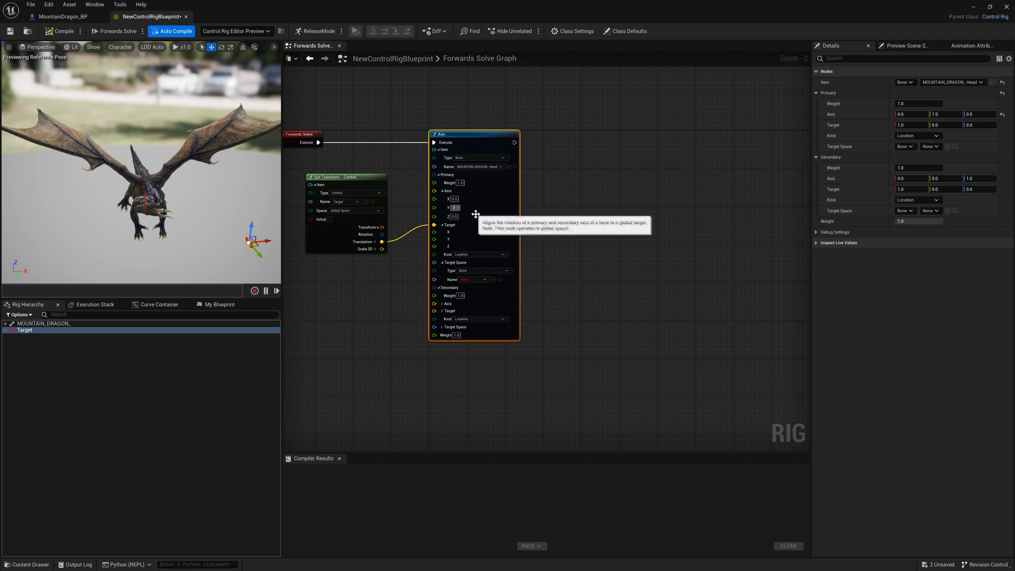
# - Reverse the Aim node's primary axis by setting Y to -1
pyautogui.click(454, 208)
pyautogui.write('-1')
pyautogui.press('Return')
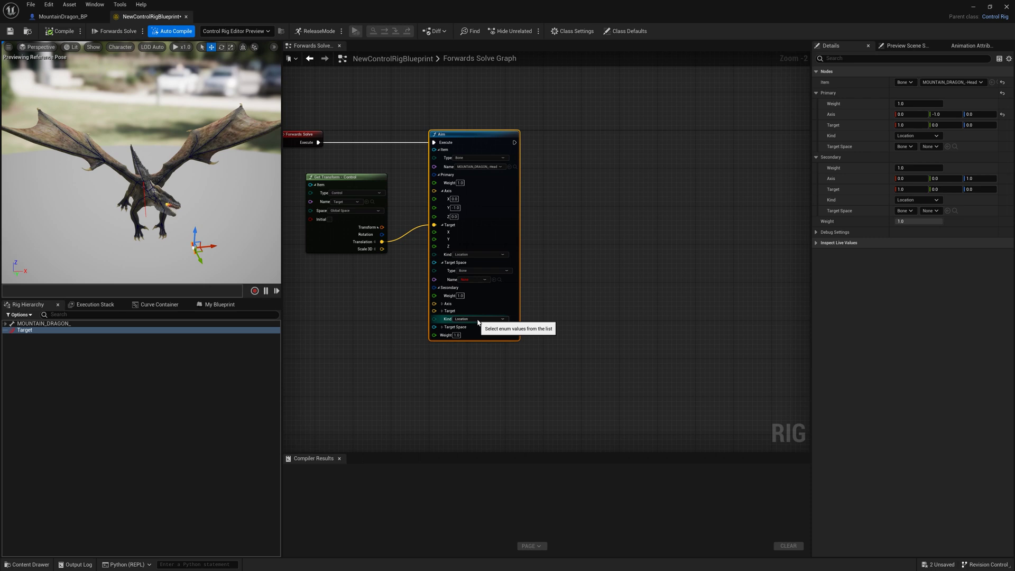
# - Expand the Aim node's secondary axis and set its X to 1 and Z to 0
pyautogui.click(442, 304)
pyautogui.scroll(2, 483, 344)
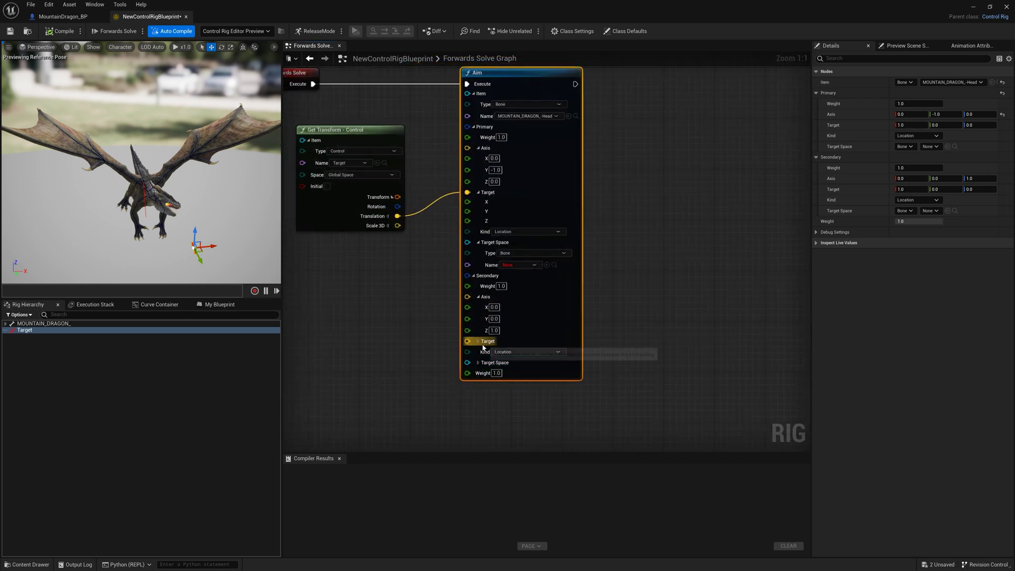
pyautogui.click(494, 306)
pyautogui.write('1')
pyautogui.press('Return')
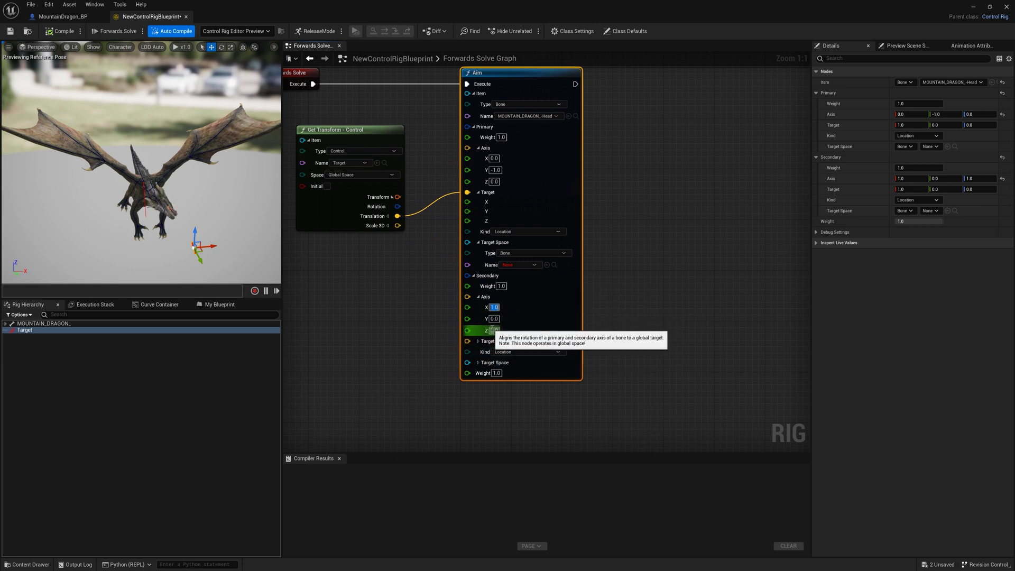
pyautogui.click(494, 330)
pyautogui.write('0')
pyautogui.press('Return')
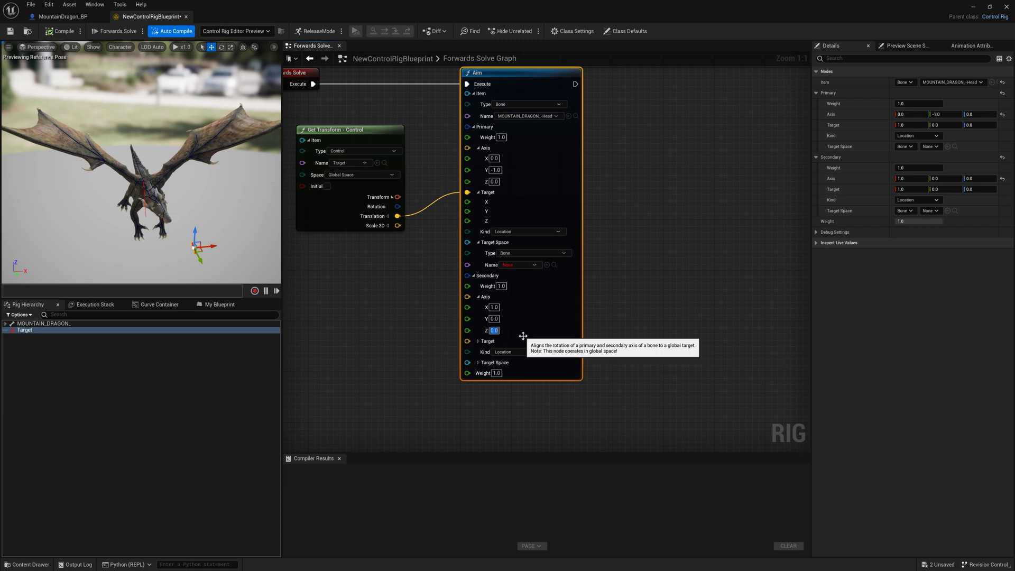
# - Change the kind of the Aim node's secondary axis target to Direction
pyautogui.moveTo(135, 252); pyautogui.dragTo(179, 234)
pyautogui.click(496, 353)
pyautogui.click(500, 359)
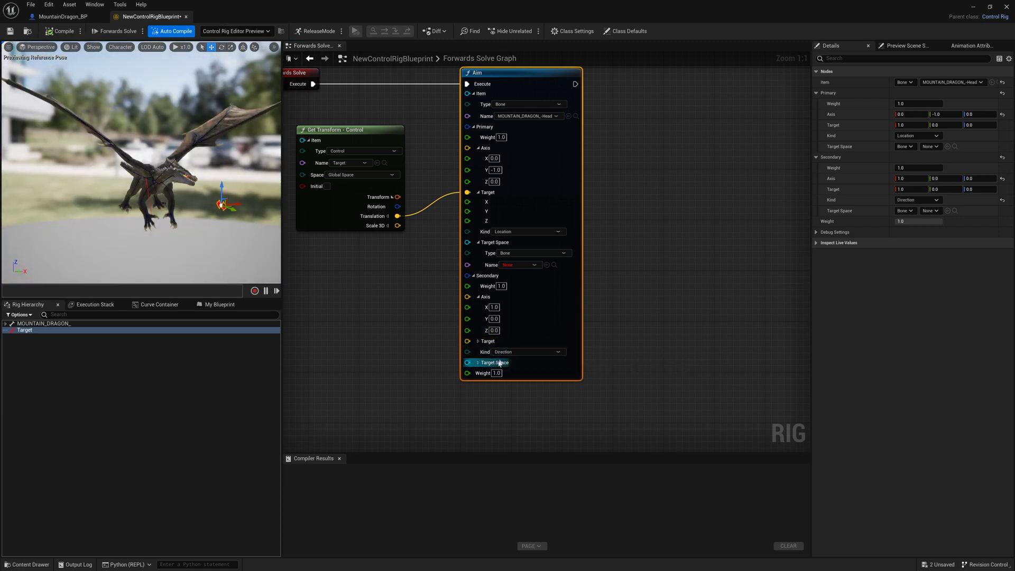
# - Expand the Aim node's secondary target and set its X to 0 and Z to 1
pyautogui.click(478, 342)
pyautogui.click(503, 353)
pyautogui.write('0')
pyautogui.press('Tab')
pyautogui.press('Tab')
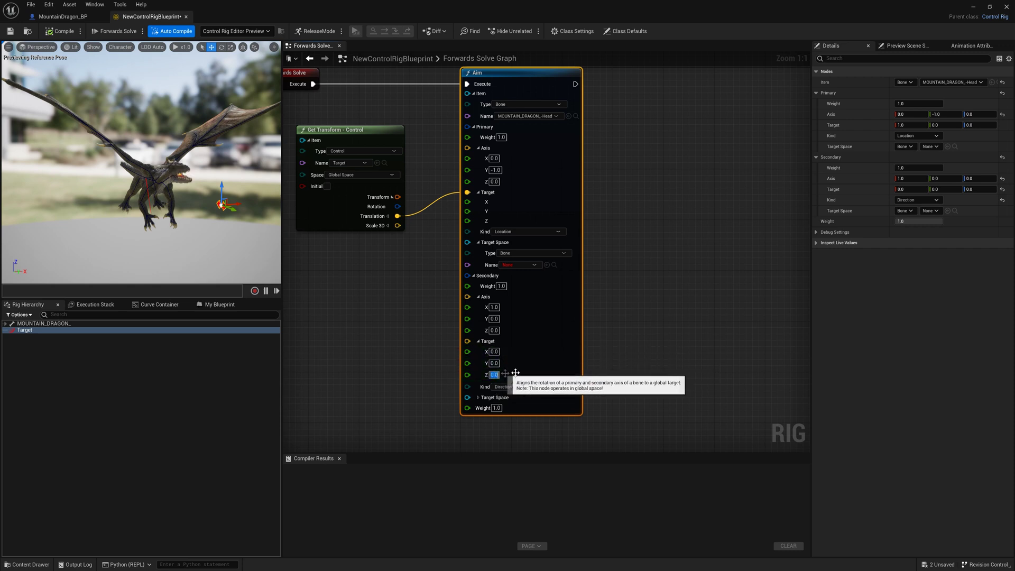
pyautogui.write('1')
pyautogui.moveTo(145, 258); pyautogui.dragTo(198, 227)
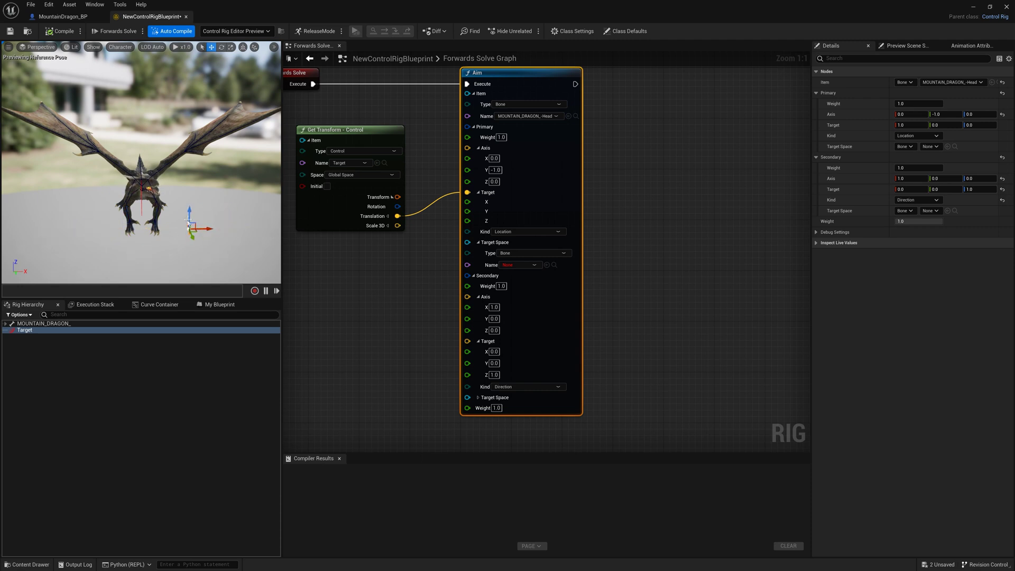
pyautogui.click(207, 224)
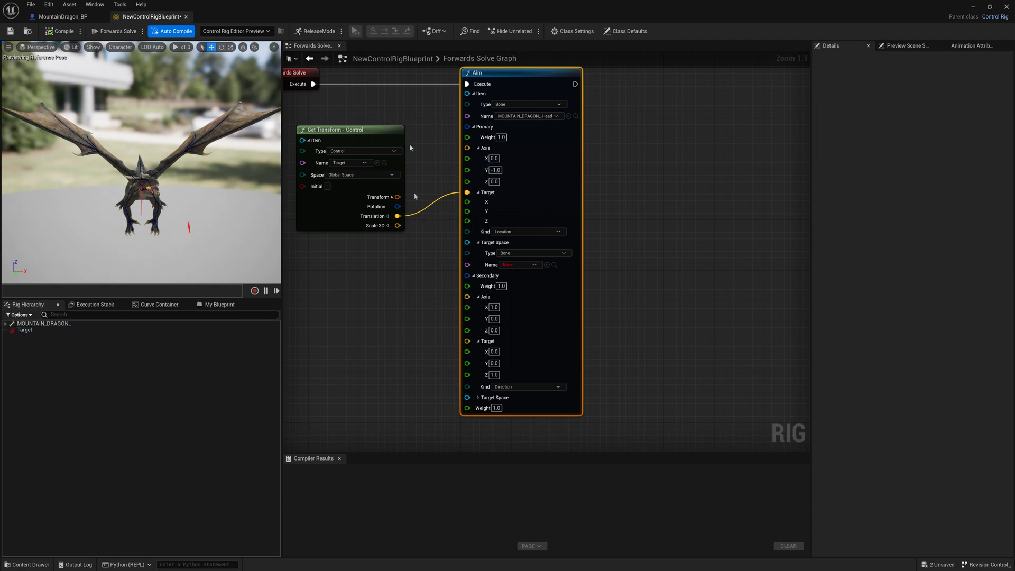
# - Duplicate the Aim node and connect the first Aim node's execution output to the copy
pyautogui.moveTo(431, 171); pyautogui.dragTo(417, 211, button='right')
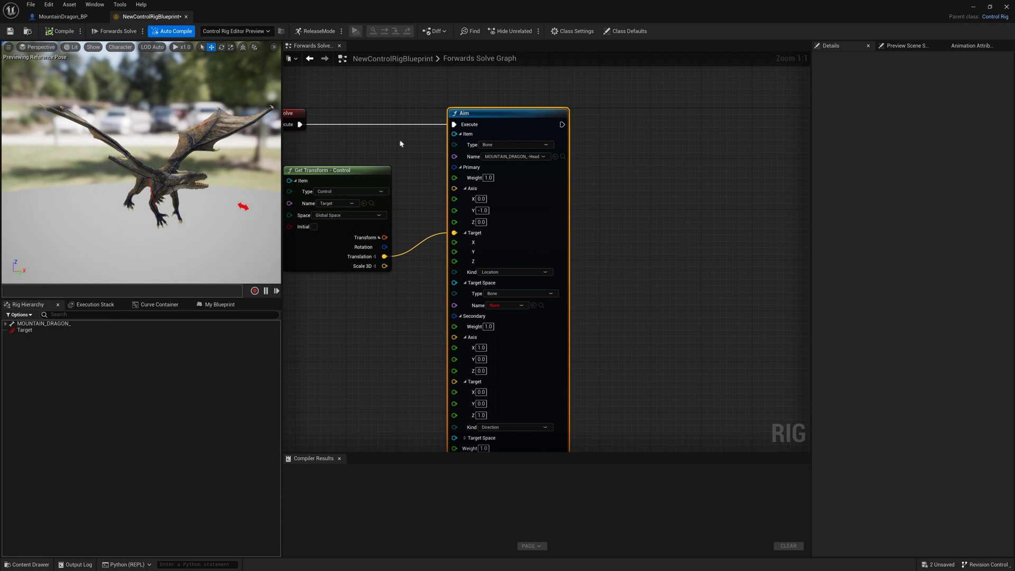
pyautogui.scroll(-2, 402, 140)
pyautogui.hotkey('ctrl', 'v')
pyautogui.moveTo(595, 130); pyautogui.dragTo(565, 128)
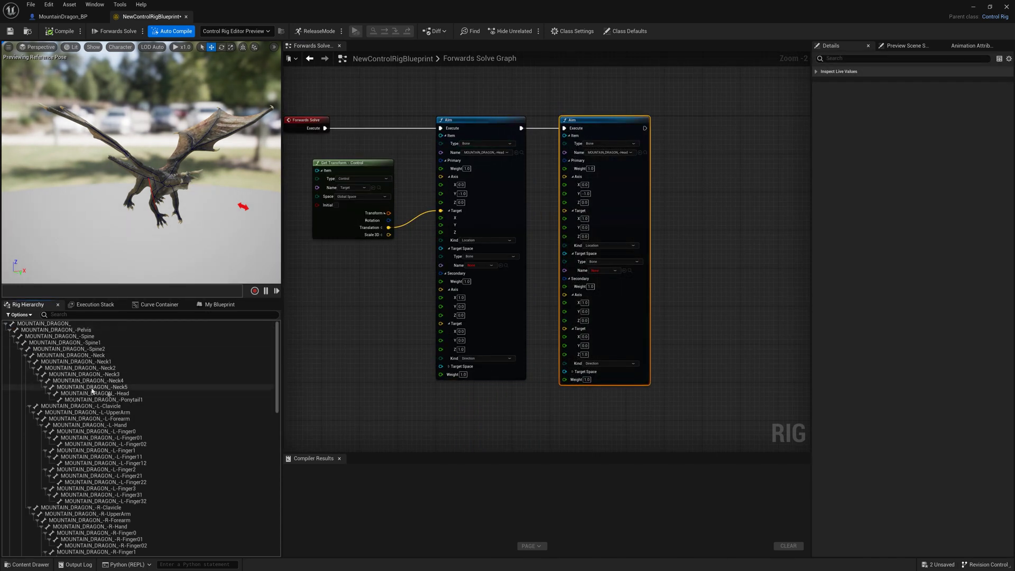
# - Set the second Aim node's item bone to MOUNTAIN_DRAGON_-Neck5
pyautogui.scroll(-2, 101, 388)
pyautogui.scroll(-15, 100, 388)
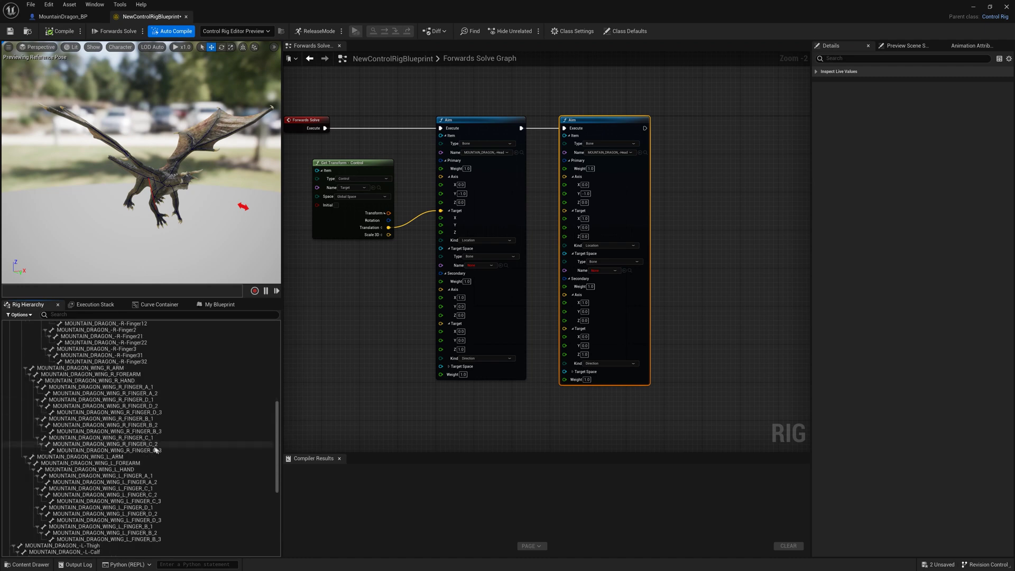
pyautogui.scroll(20, 157, 450)
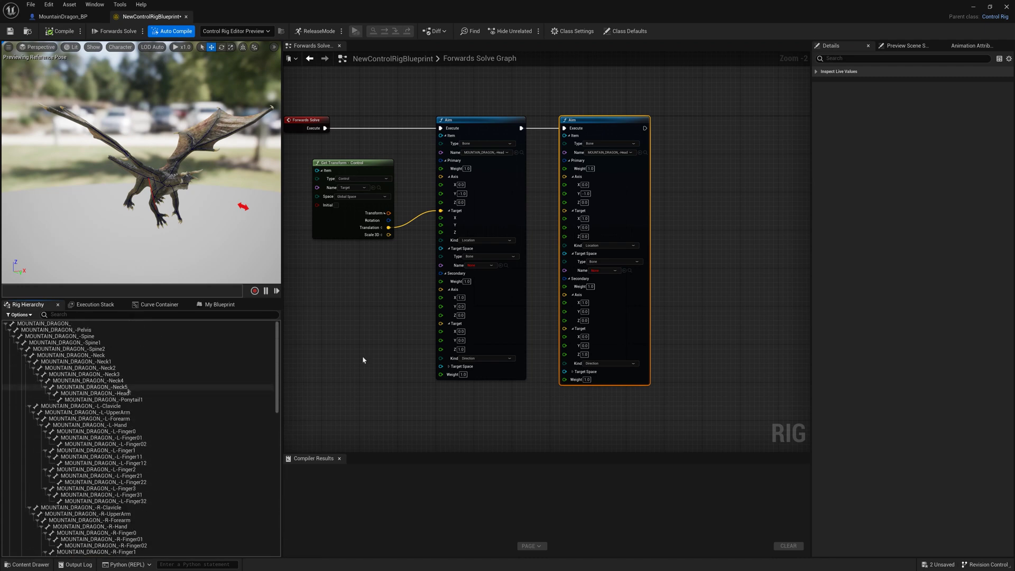
pyautogui.click(609, 153)
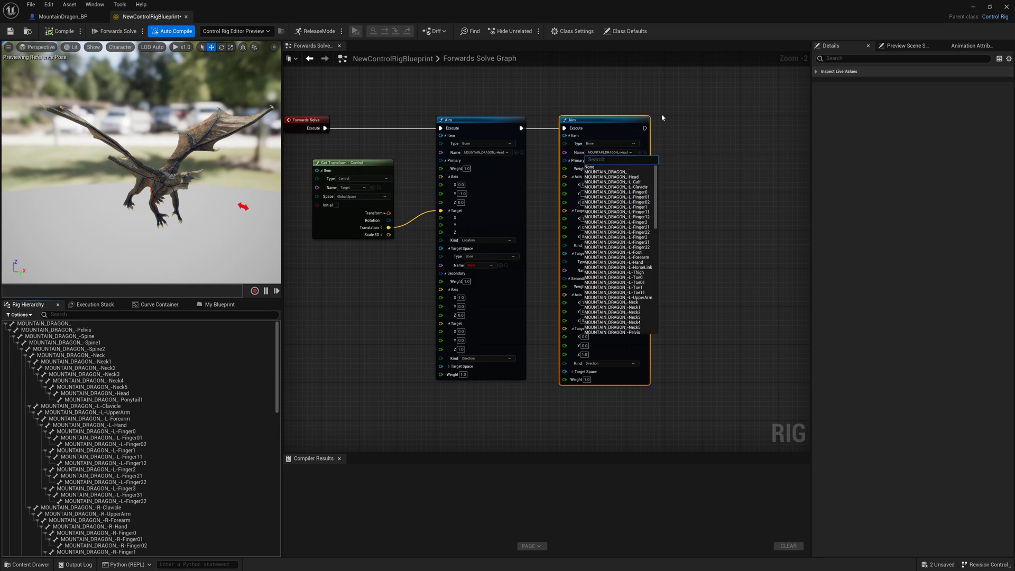
pyautogui.write('nec')
pyautogui.click(635, 192)
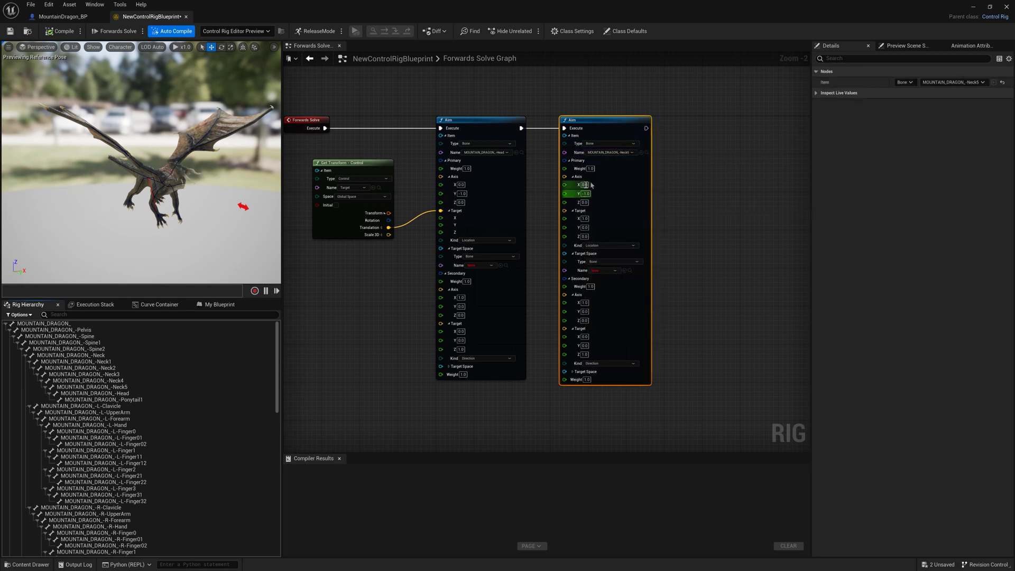
# - Connect the Target control's Translation to the second Aim node's primary Target and test it by moving the Target control in the preview
pyautogui.moveTo(389, 227); pyautogui.dragTo(565, 210)
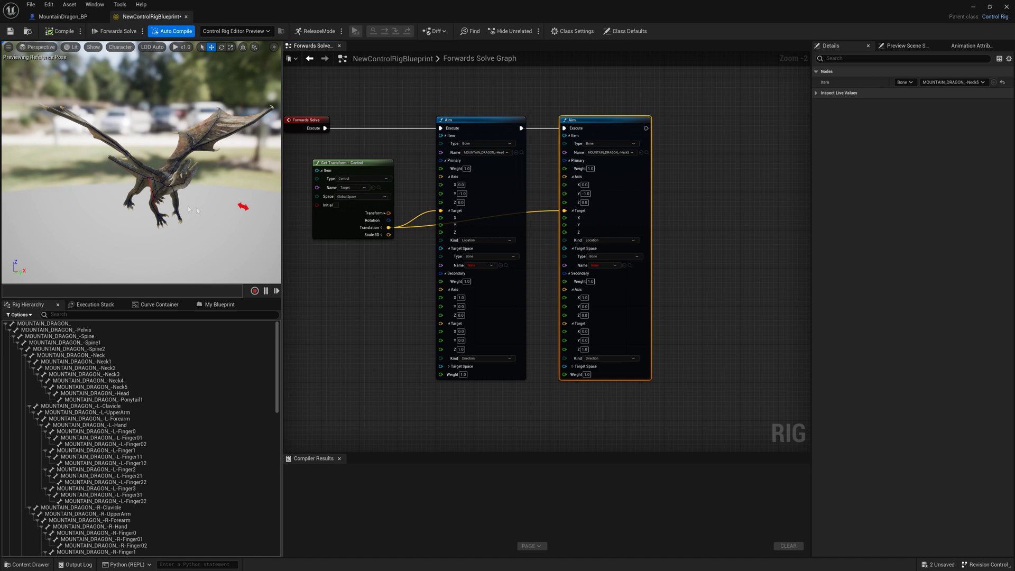
pyautogui.click(244, 207)
pyautogui.moveTo(253, 225); pyautogui.dragTo(242, 229)
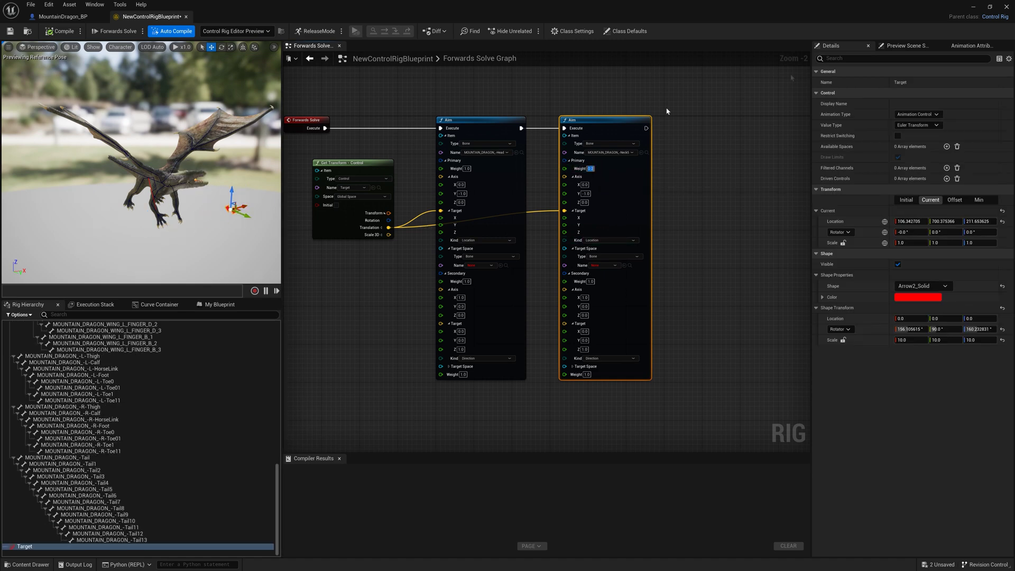
# - Duplicate the second Aim node, chain the copy after it, and set the copy's item bone to MOUNTAIN_DRAGON_-Neck4
pyautogui.moveTo(725, 132); pyautogui.dragTo(669, 115, button='right')
pyautogui.hotkey('ctrl', 'd')
pyautogui.moveTo(590, 111); pyautogui.dragTo(632, 112)
pyautogui.click(670, 134)
pyautogui.write('neck')
pyautogui.click(680, 169)
# - Set the third Aim node's primary weight to 0.1 and connect the Target control's Translation to its primary Target
pyautogui.moveTo(694, 202); pyautogui.dragTo(651, 202, button='right')
pyautogui.click(572, 146)
pyautogui.write('0.1')
pyautogui.click(660, 181)
pyautogui.moveTo(246, 207); pyautogui.dragTo(167, 228)
pyautogui.moveTo(689, 205); pyautogui.dragTo(738, 214, button='right')
pyautogui.scroll(-1, 650, 214)
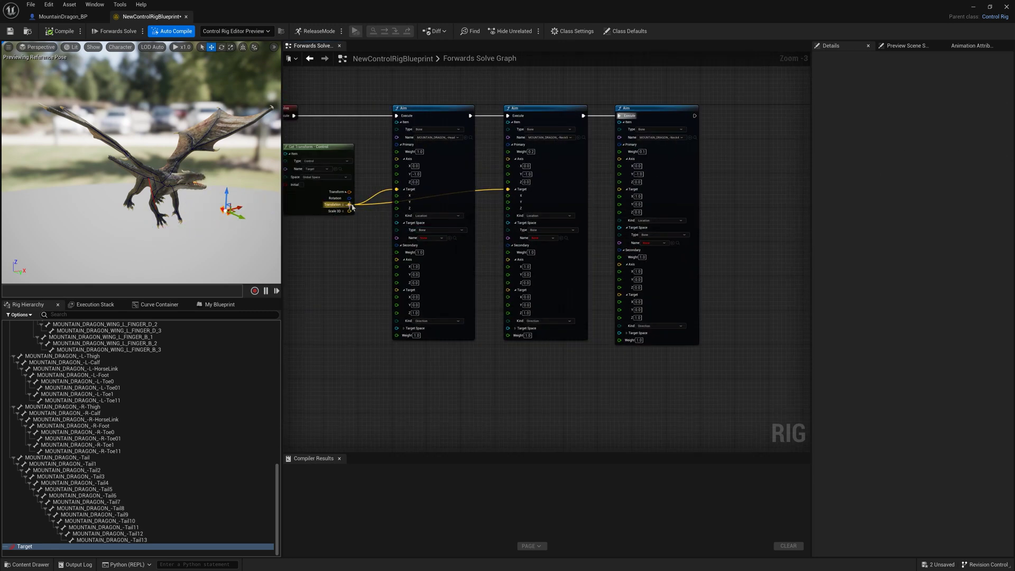
pyautogui.moveTo(350, 205); pyautogui.dragTo(619, 189)
# - Duplicate the third Aim node and connect the third node's execution output to the copy
pyautogui.moveTo(656, 201); pyautogui.dragTo(561, 210, button='right')
pyautogui.click(559, 119)
pyautogui.hotkey('ctrl', 'c')
pyautogui.hotkey('ctrl', 'v')
pyautogui.moveTo(692, 134); pyautogui.dragTo(669, 120)
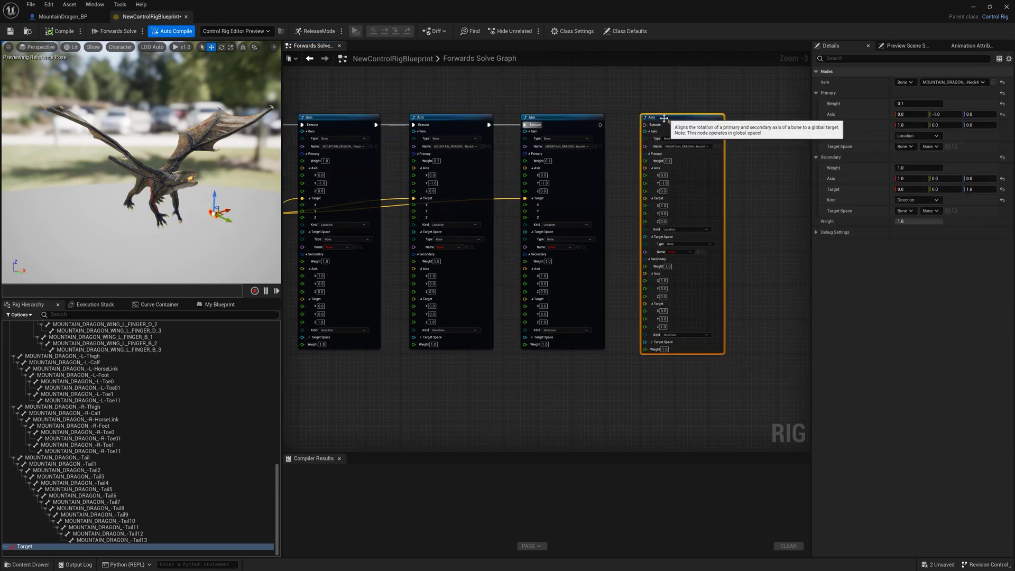
pyautogui.moveTo(600, 124); pyautogui.dragTo(644, 125)
# - Set the fourth Aim node's item bone to MOUNTAIN_DRAGON_-Neck3 and connect the Target control's Translation to its primary Target
pyautogui.click(688, 146)
pyautogui.scroll(-3, 723, 201)
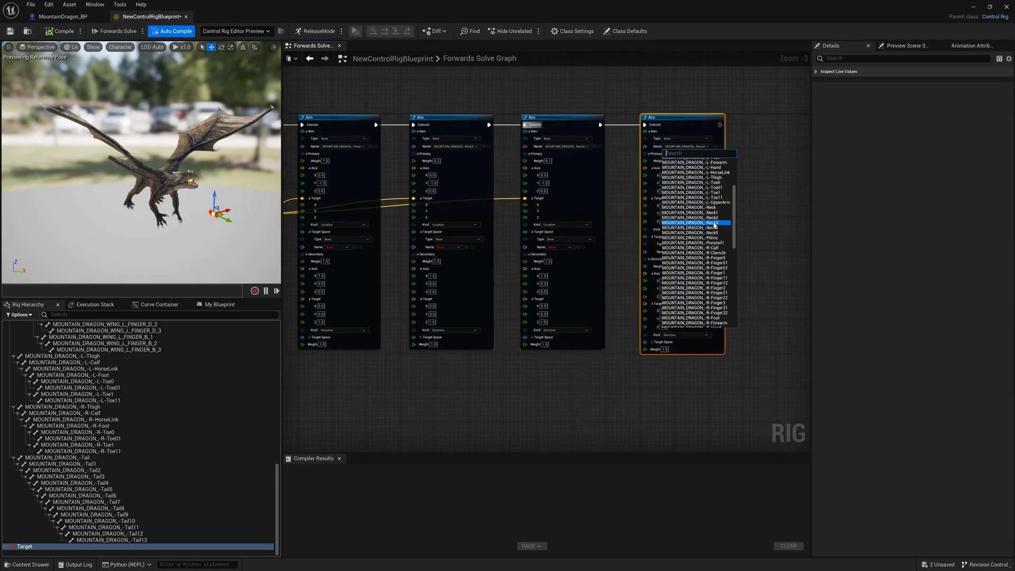
pyautogui.click(716, 223)
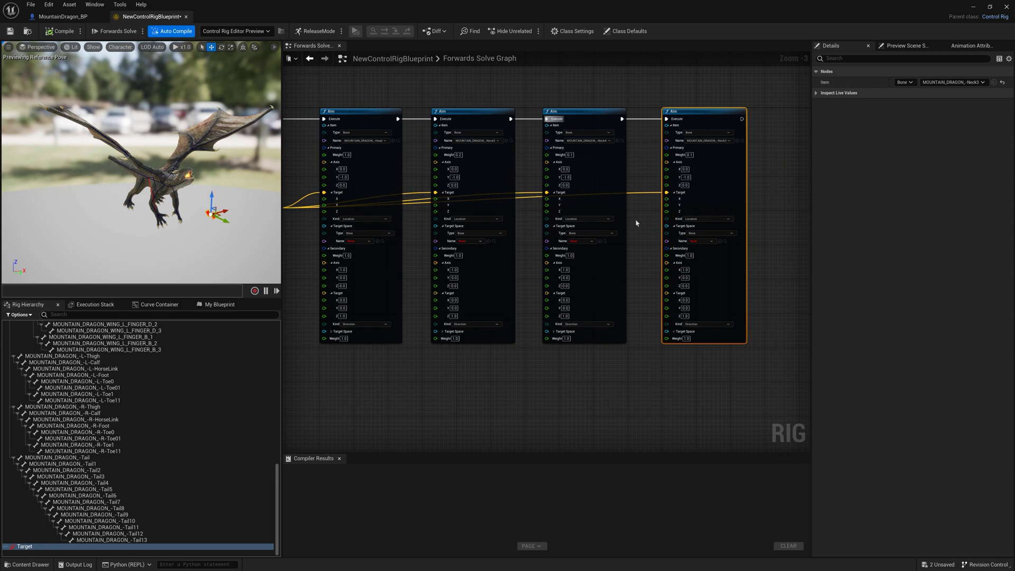
# - Duplicate the fourth Aim node, chain the copy after it, and set the copy's item bone to MOUNTAIN_DRAGON_-Neck2
pyautogui.moveTo(630, 223); pyautogui.dragTo(564, 217, button='right')
pyautogui.hotkey('ctrl', 'c')
pyautogui.hotkey('ctrl', 'v')
pyautogui.moveTo(748, 130); pyautogui.dragTo(718, 108)
pyautogui.moveTo(675, 113); pyautogui.dragTo(719, 113)
pyautogui.moveTo(732, 125); pyautogui.dragTo(740, 128, button='right')
pyautogui.click(766, 139)
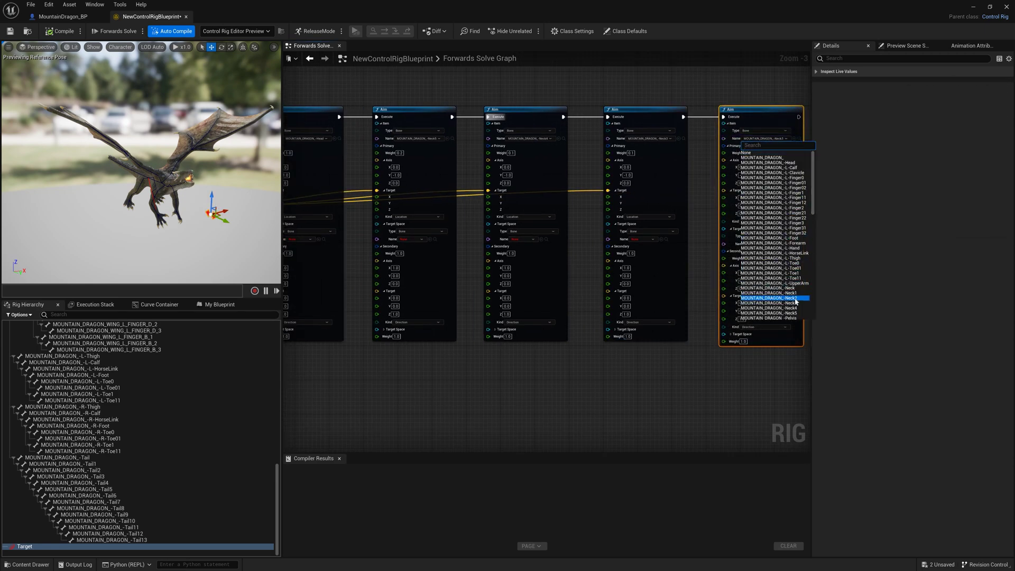
pyautogui.click(796, 300)
# - Connect the Target control's Translation to the fifth Aim node's primary Target and move the Get Transform node above the Aim chain
pyautogui.moveTo(529, 265); pyautogui.dragTo(701, 280, button='right')
pyautogui.moveTo(391, 221); pyautogui.dragTo(633, 377)
pyautogui.click(613, 365)
pyautogui.scroll(-1, 600, 307)
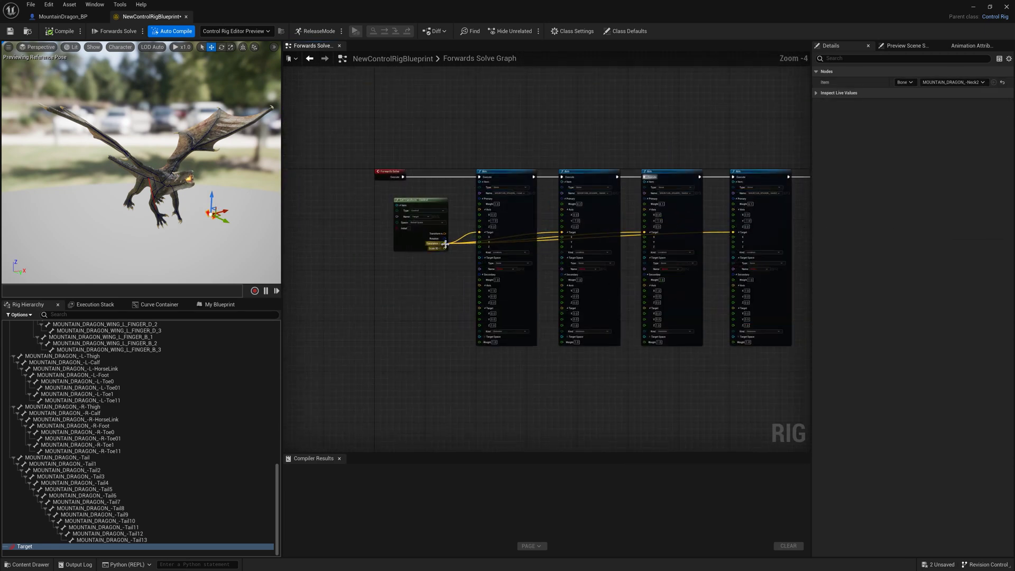
pyautogui.moveTo(445, 244); pyautogui.dragTo(529, 232)
pyautogui.moveTo(530, 243); pyautogui.dragTo(757, 227, button='right')
pyautogui.moveTo(355, 181); pyautogui.dragTo(379, 77)
pyautogui.moveTo(379, 106); pyautogui.dragTo(377, 111, button='right')
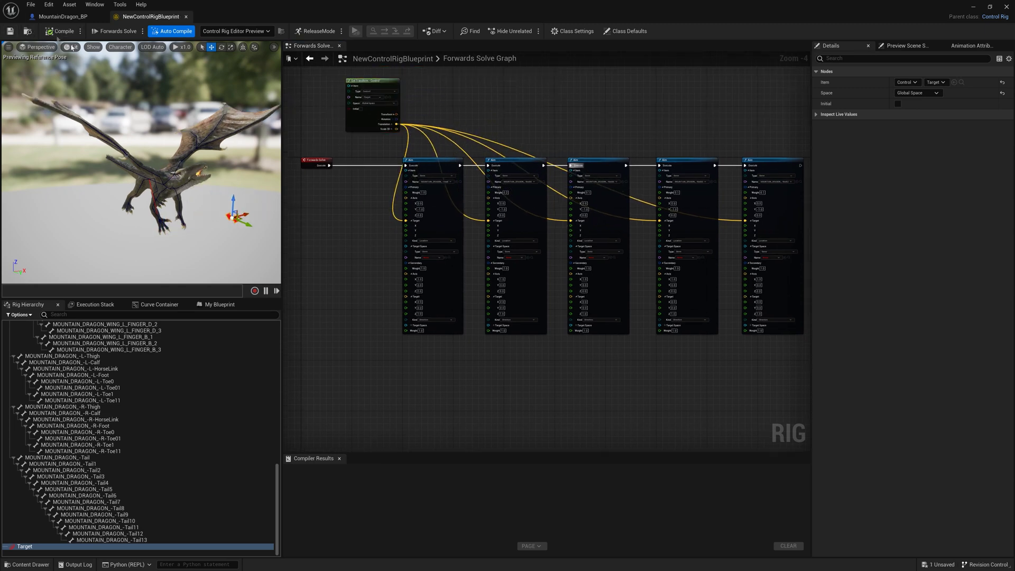
# - Create an Animation Blueprint based on MOUNTAIN_DRAGON_Skeleton in the MountainDragon Meshes folder
pyautogui.click(61, 17)
pyautogui.click(48, 564)
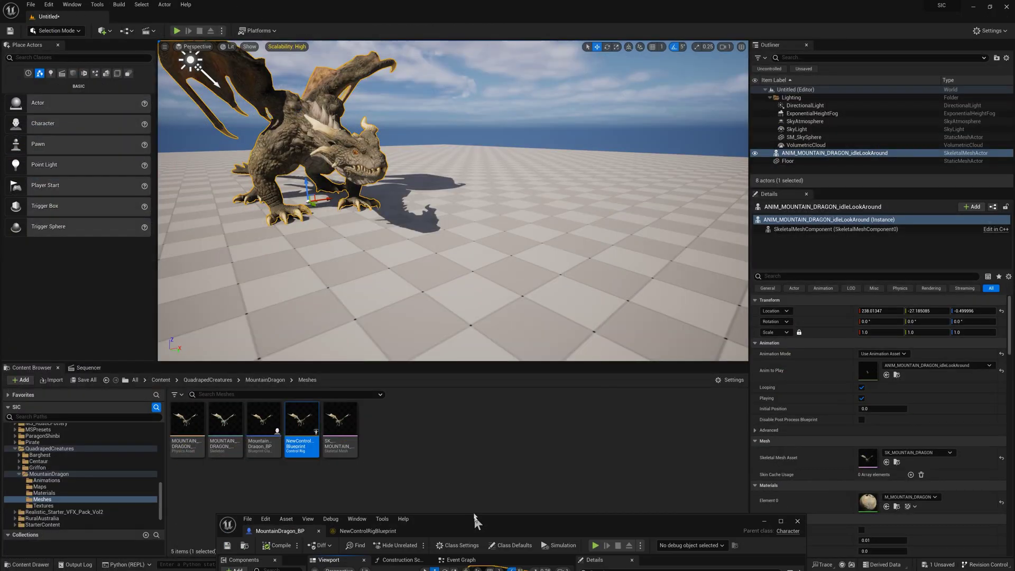
pyautogui.rightClick(399, 418)
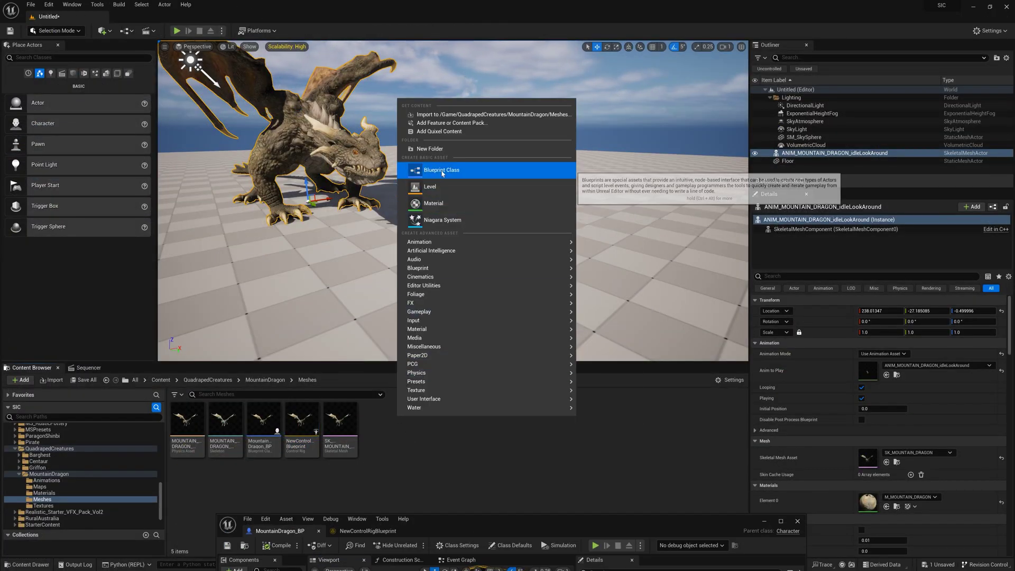
pyautogui.moveTo(439, 242)
pyautogui.click(619, 265)
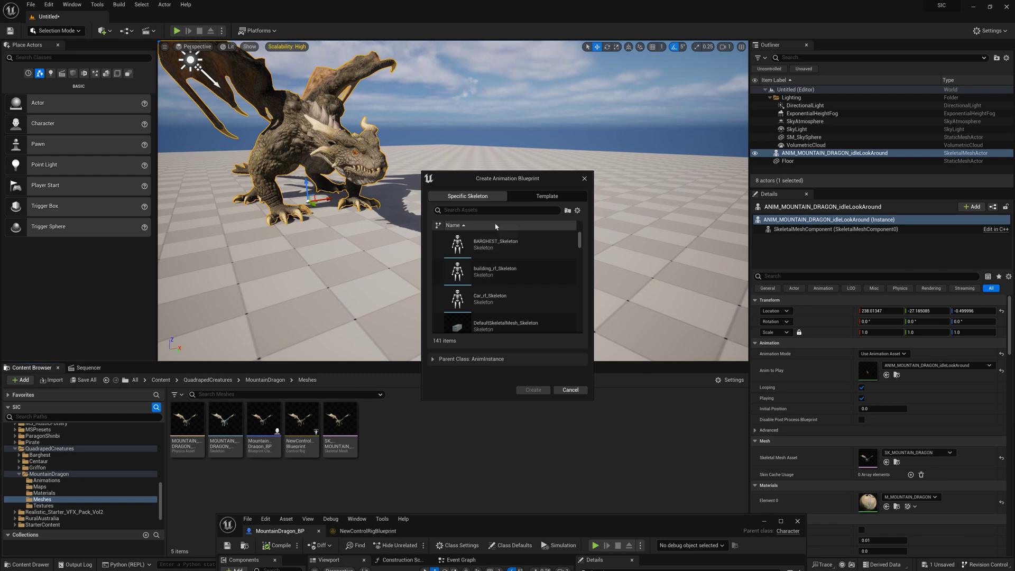
pyautogui.write('mou')
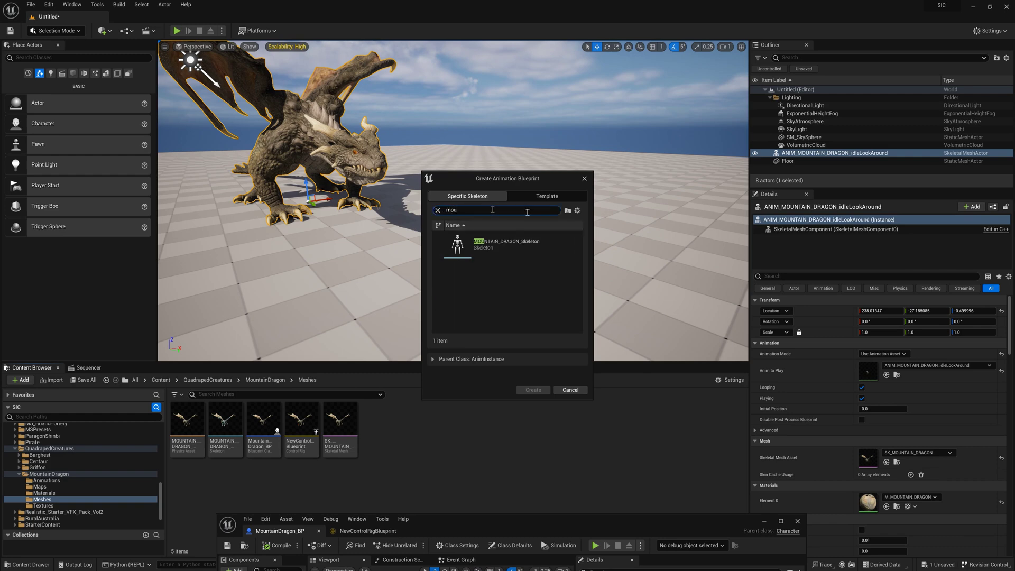
pyautogui.click(507, 243)
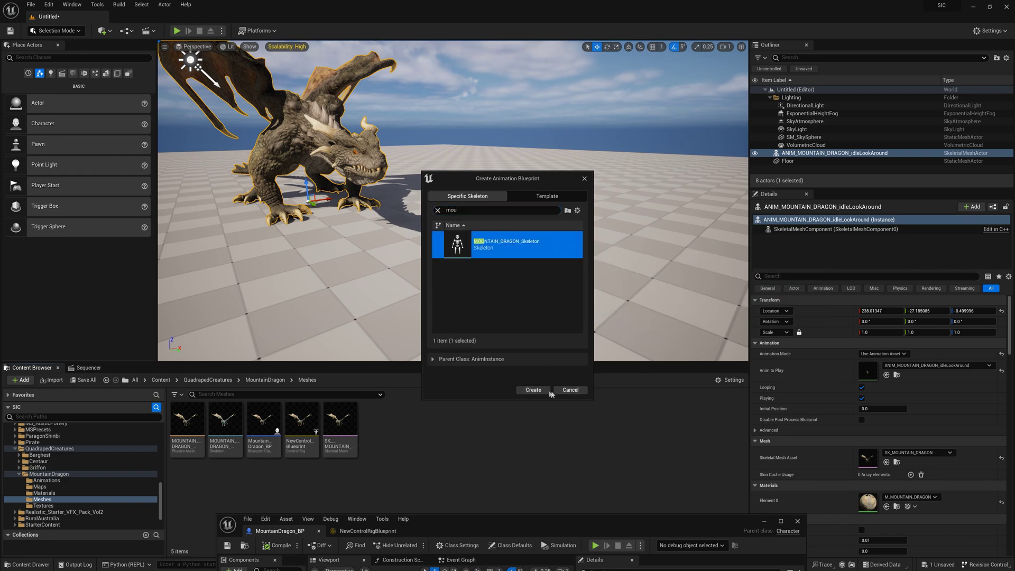
pyautogui.click(533, 389)
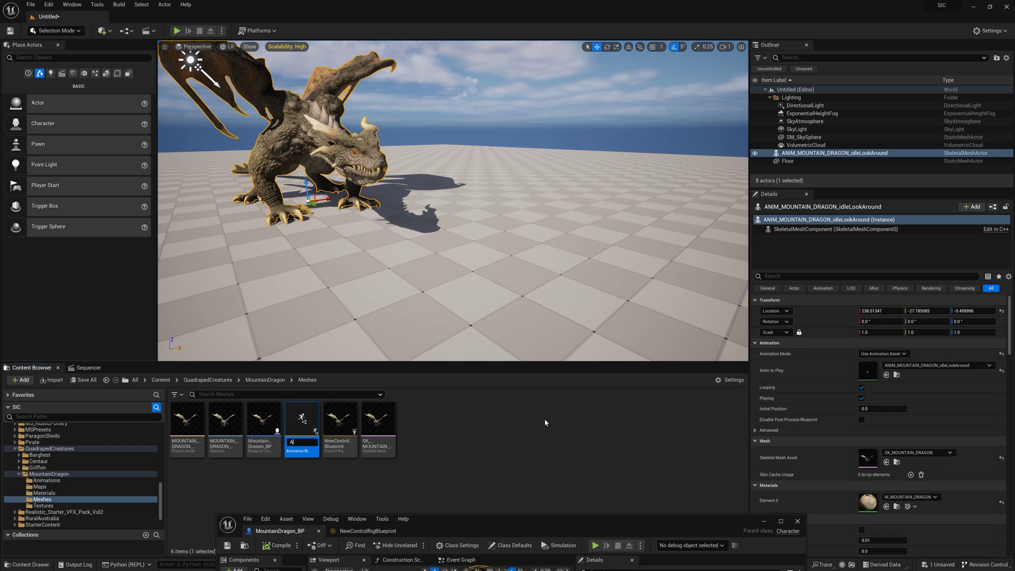
# - Name the new Animation Blueprint ABP_MountainDragon and open it for editing
pyautogui.press('Return')
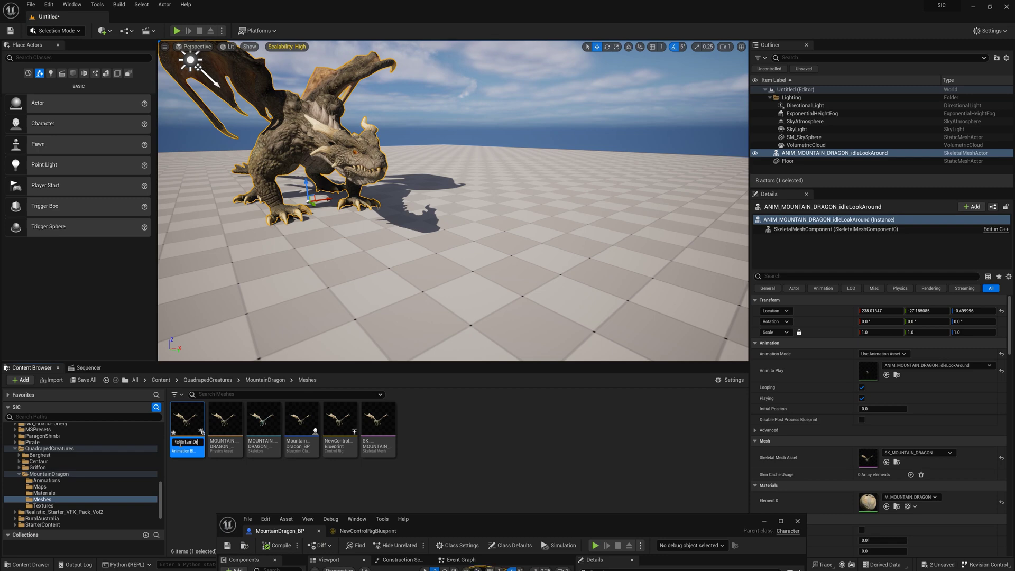
pyautogui.press('Return')
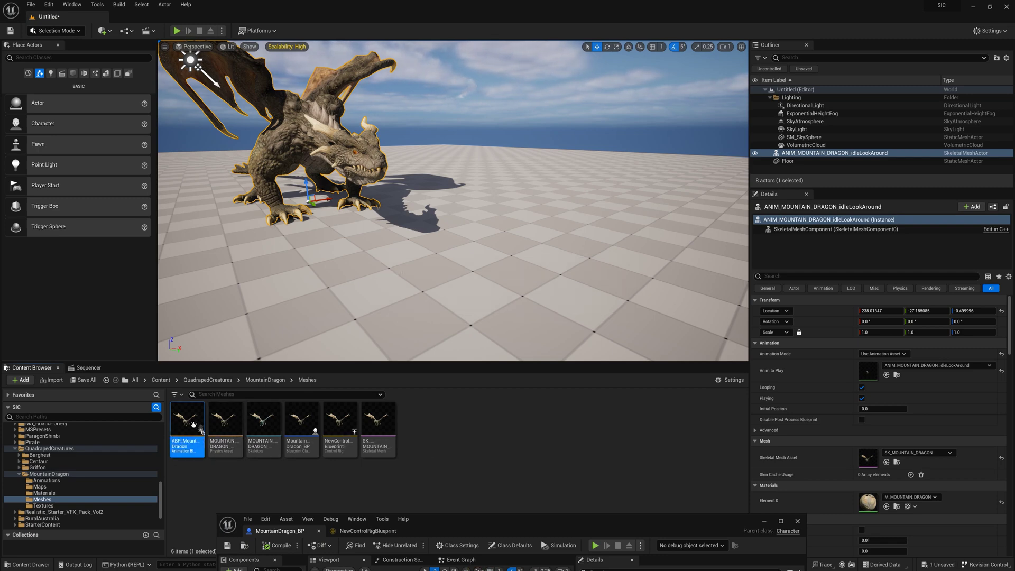
pyautogui.doubleClick(178, 437)
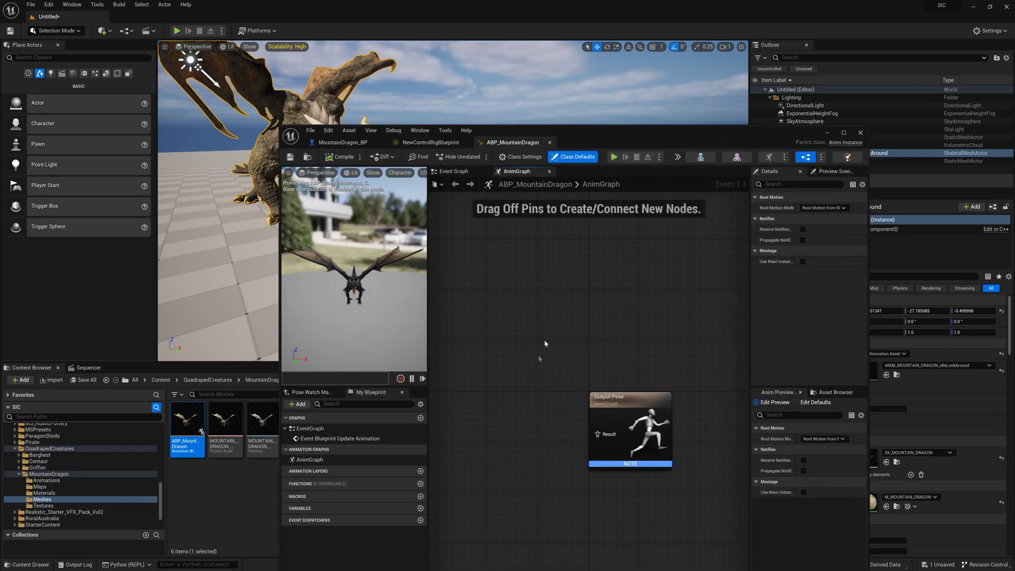
# - Add a Control Rig node to the AnimGraph, connected to the Output Pose and aligned with it
pyautogui.rightClick(511, 352)
pyautogui.write('control')
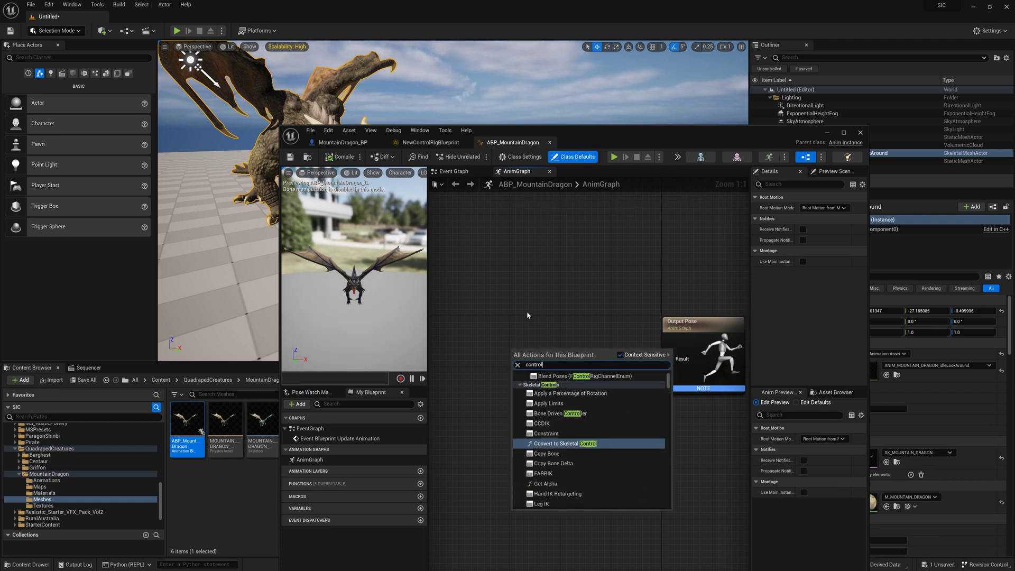
pyautogui.write('r')
pyautogui.scroll(1, 566, 380)
pyautogui.click(553, 401)
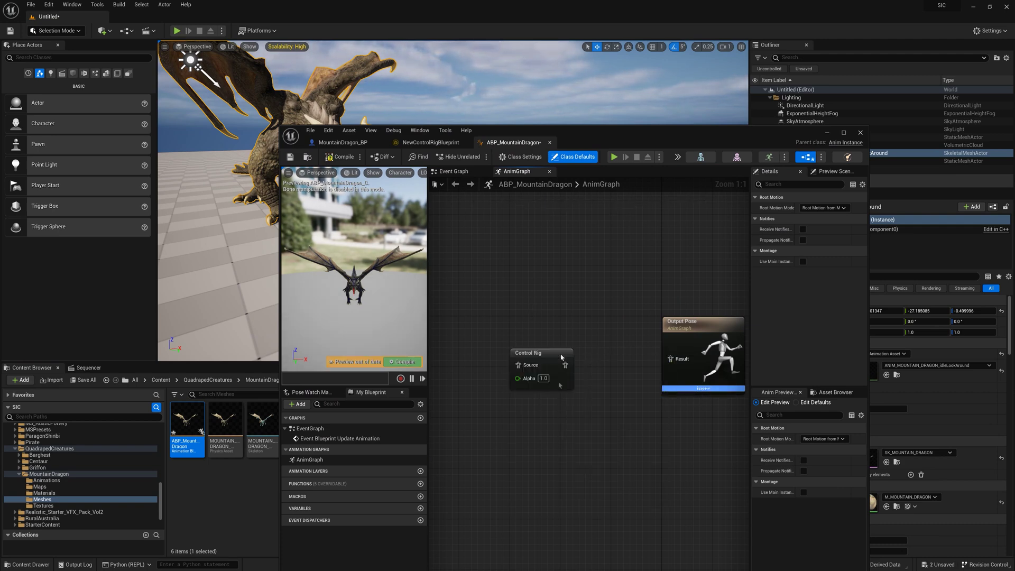
pyautogui.click(845, 133)
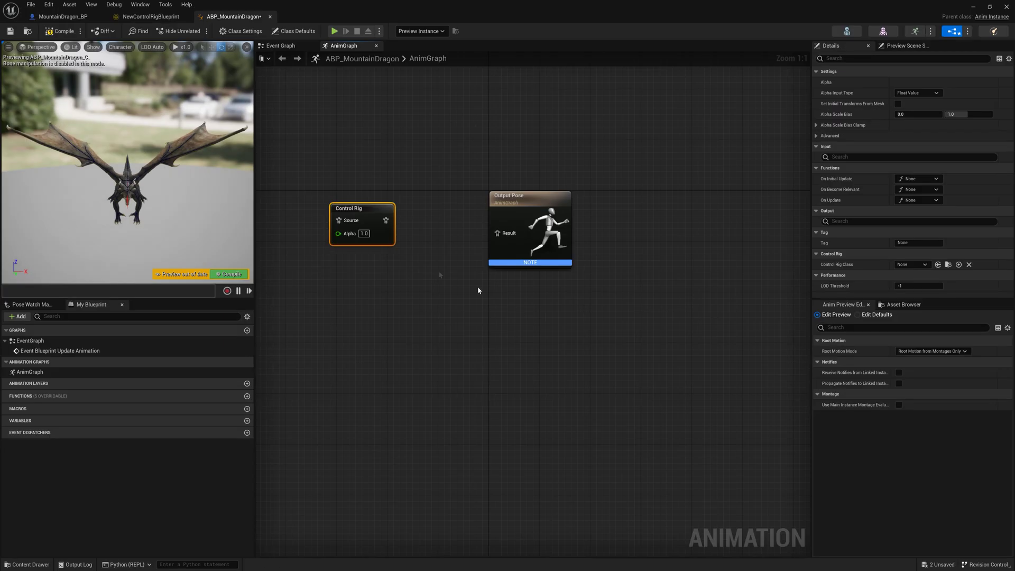
pyautogui.press('q')
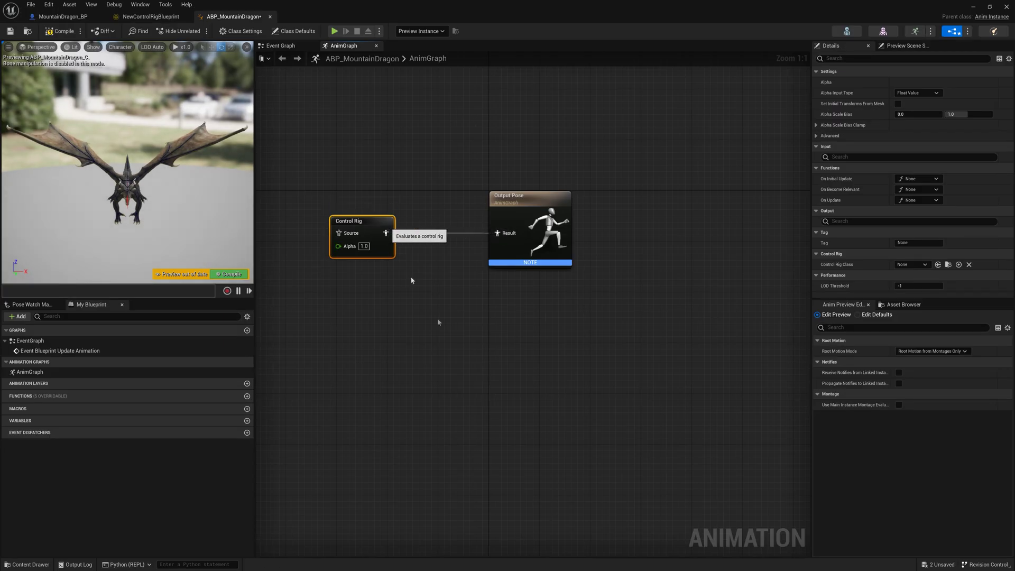
pyautogui.click(923, 265)
pyautogui.write('mou')
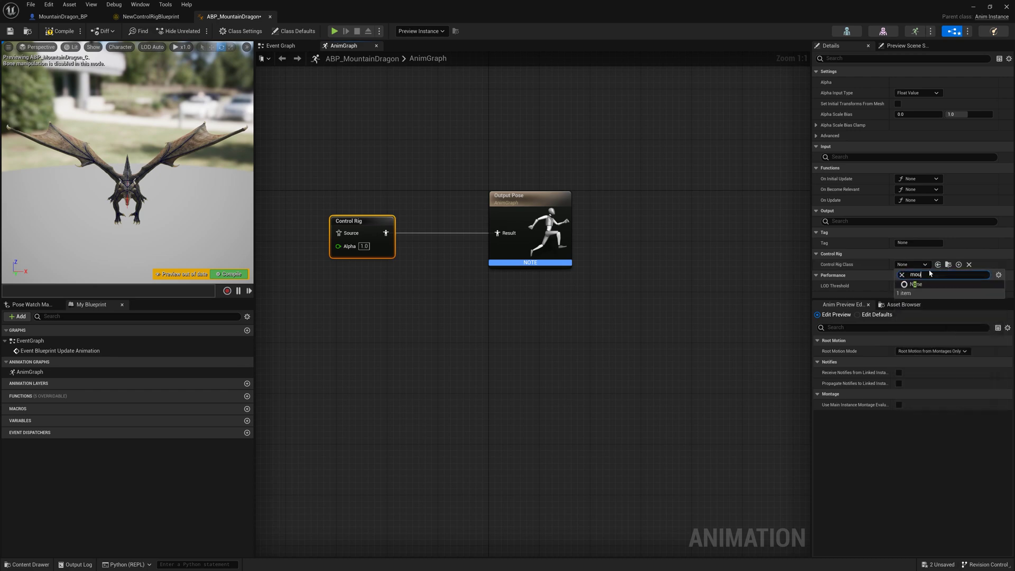
pyautogui.press('BackSpace')
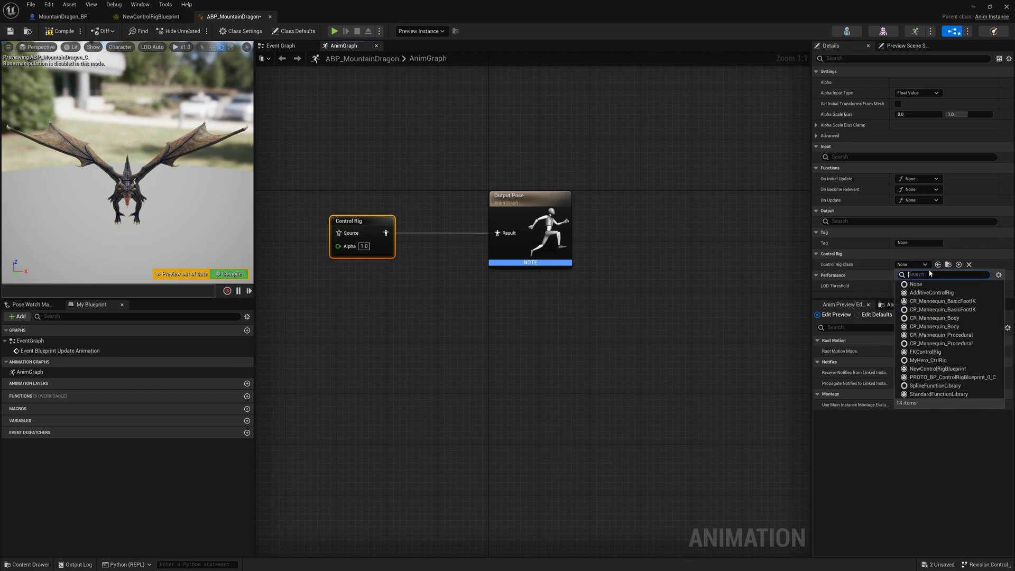
# - Rename the NewControlRigBlueprint asset as MountainDragon_CotrolRig in the Meshes folder
pyautogui.moveTo(451, 4); pyautogui.dragTo(725, 31)
pyautogui.click(351, 410)
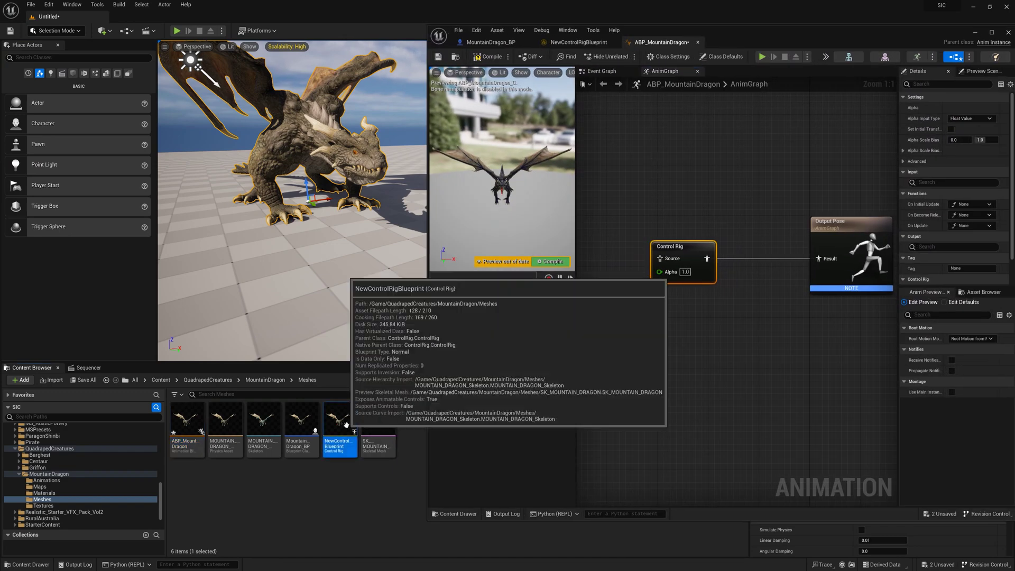
pyautogui.press('F2')
pyautogui.write('M')
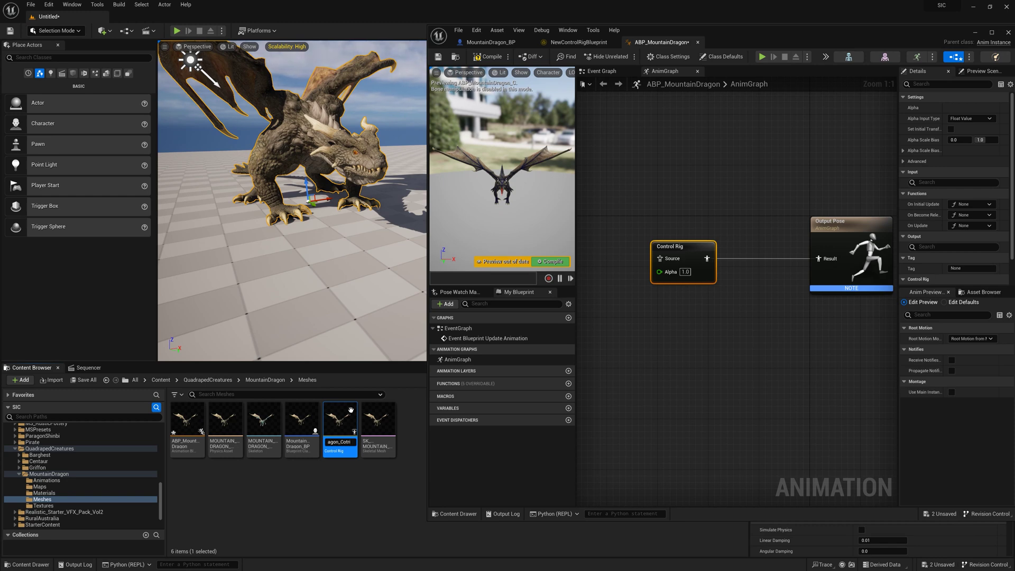
pyautogui.write('ig')
pyautogui.press('Return')
# - Assign MountainDragon_CotrolRig as the Control Rig node's Control Rig Class in ABP_MountainDragon and compile the blueprint
pyautogui.moveTo(732, 42); pyautogui.dragTo(687, 55)
pyautogui.click(340, 428)
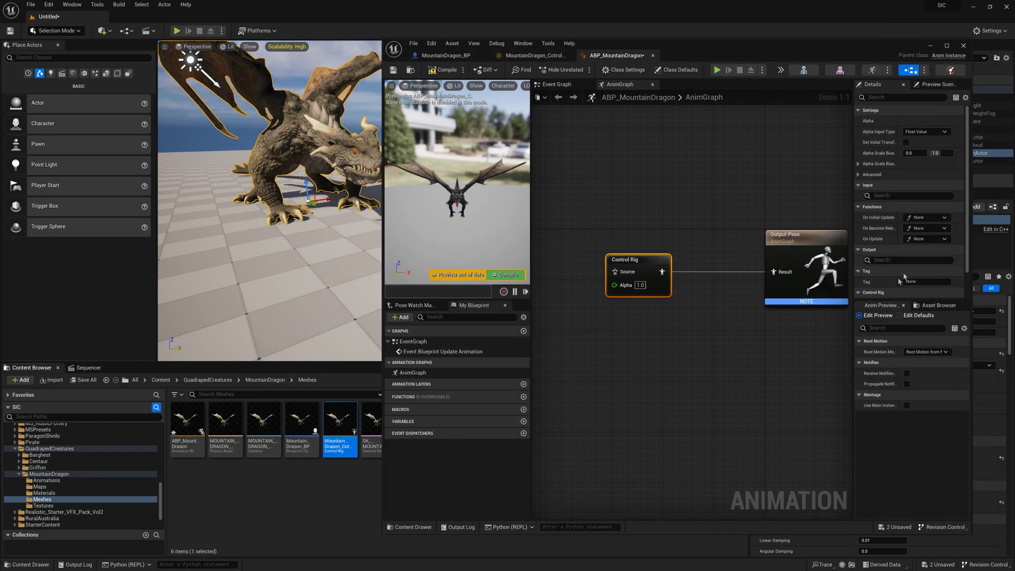
pyautogui.scroll(-2, 925, 247)
pyautogui.click(919, 272)
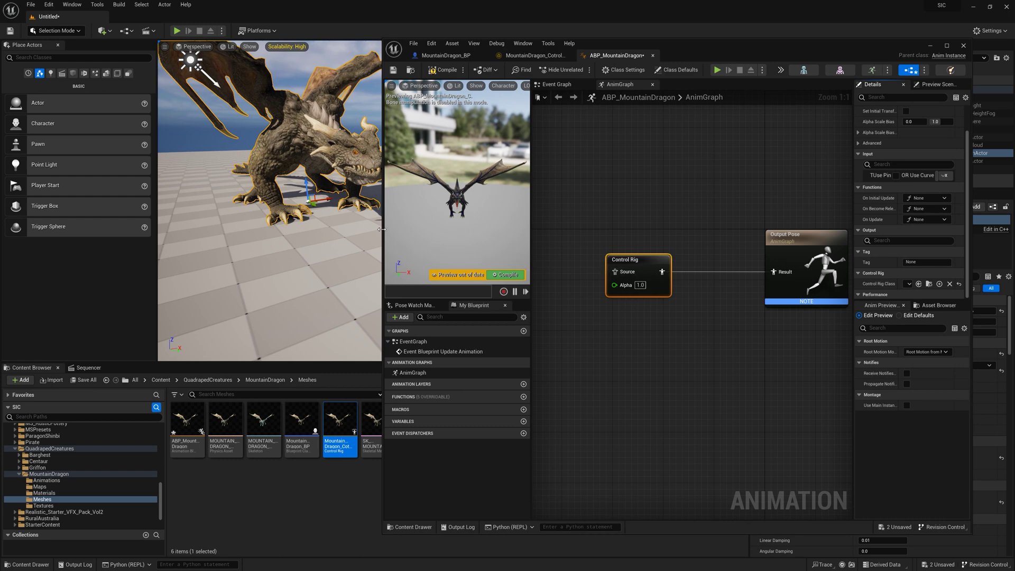
pyautogui.moveTo(381, 229); pyautogui.dragTo(272, 229)
pyautogui.click(947, 46)
pyautogui.click(59, 31)
# - Open ABP_MountainDragon's Event Graph and add a Get Player Character node beside the Update Animation event
pyautogui.click(24, 350)
pyautogui.doubleClick(27, 342)
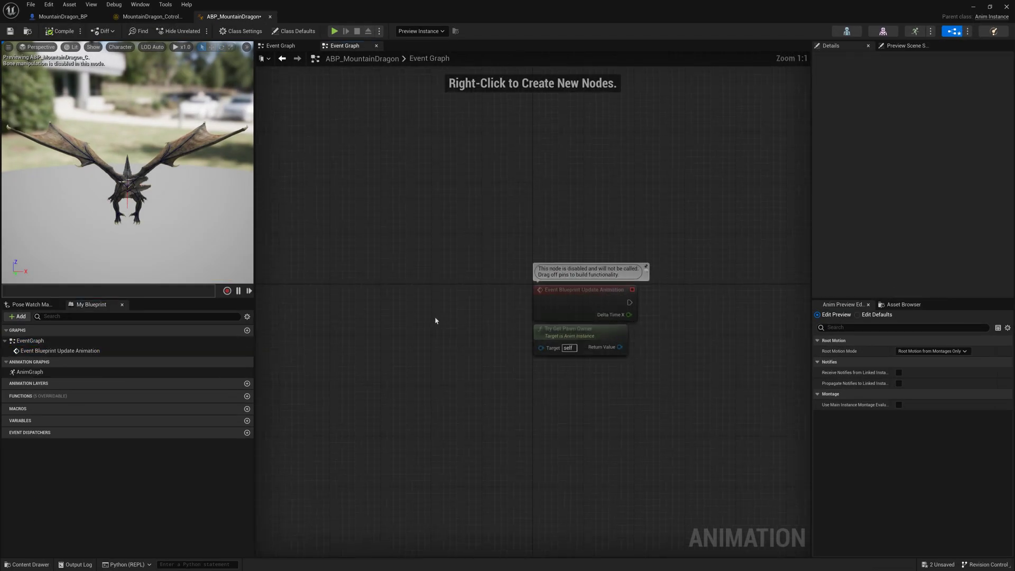
pyautogui.rightClick(486, 281)
pyautogui.write('get player')
pyautogui.press('Up')
pyautogui.press('Up')
pyautogui.press('Return')
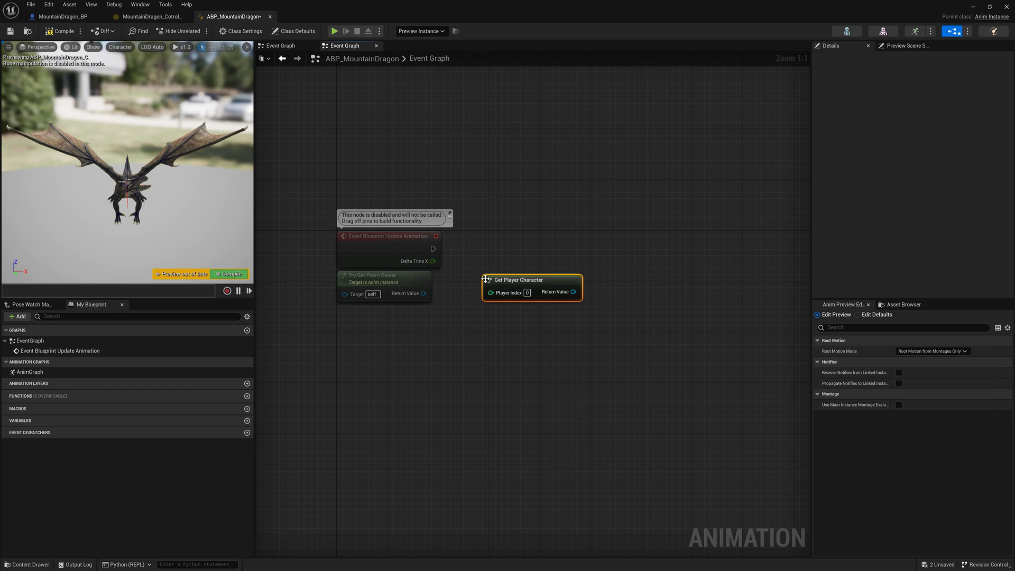
# - Add a Cast To MyCharacter_BP node from the player character's Return Value and run it from Event Blueprint Update Animation
pyautogui.moveTo(545, 312); pyautogui.dragTo(608, 268)
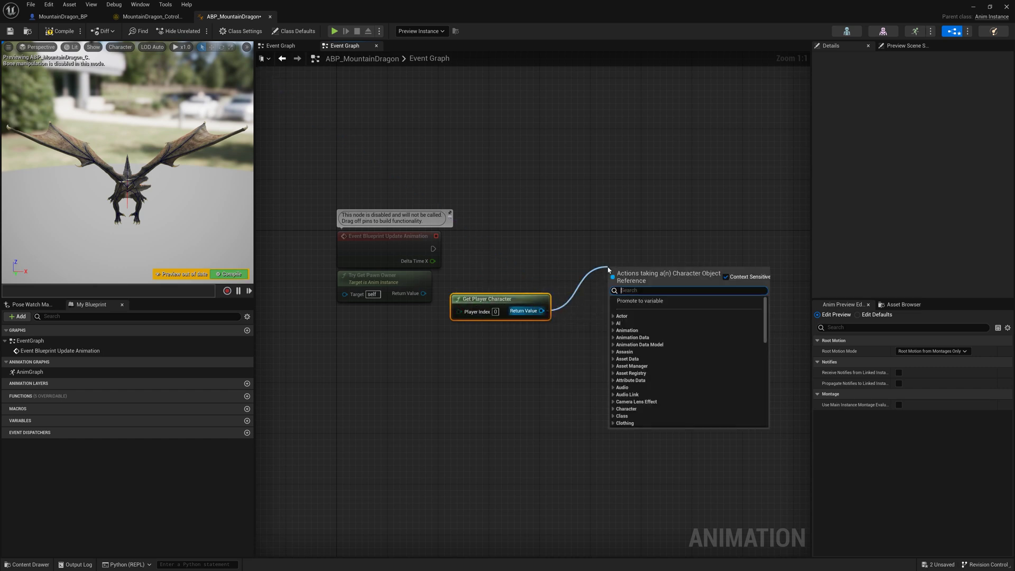
pyautogui.write('my')
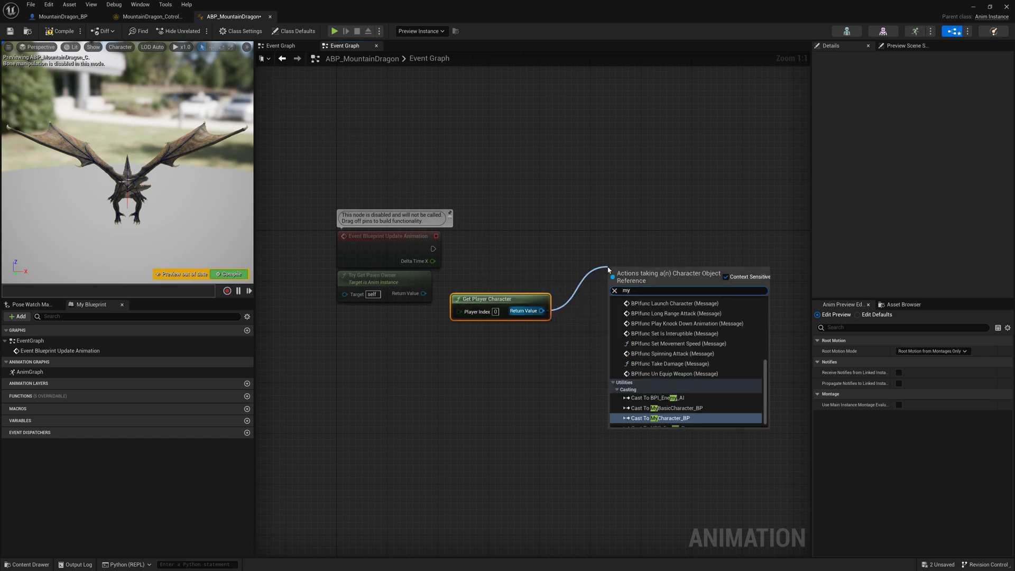
pyautogui.click(673, 418)
pyautogui.moveTo(645, 267); pyautogui.dragTo(597, 236)
# - Add a Get Actor Location node taking the cast's As My Character BP output as its Target
pyautogui.moveTo(645, 273); pyautogui.dragTo(681, 308)
pyautogui.write('get p')
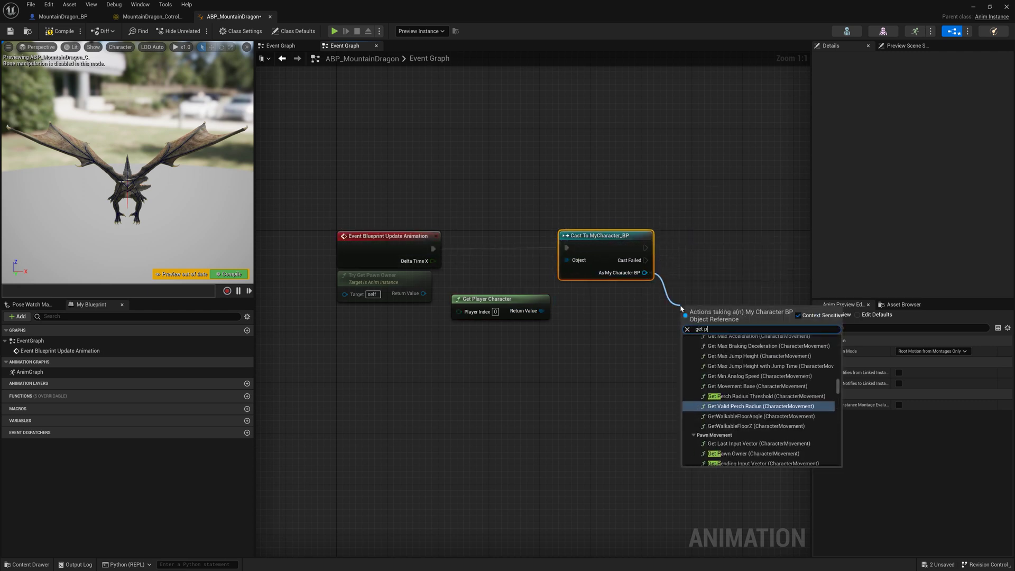
pyautogui.press('BackSpace')
pyautogui.write('actor lo')
pyautogui.click(722, 421)
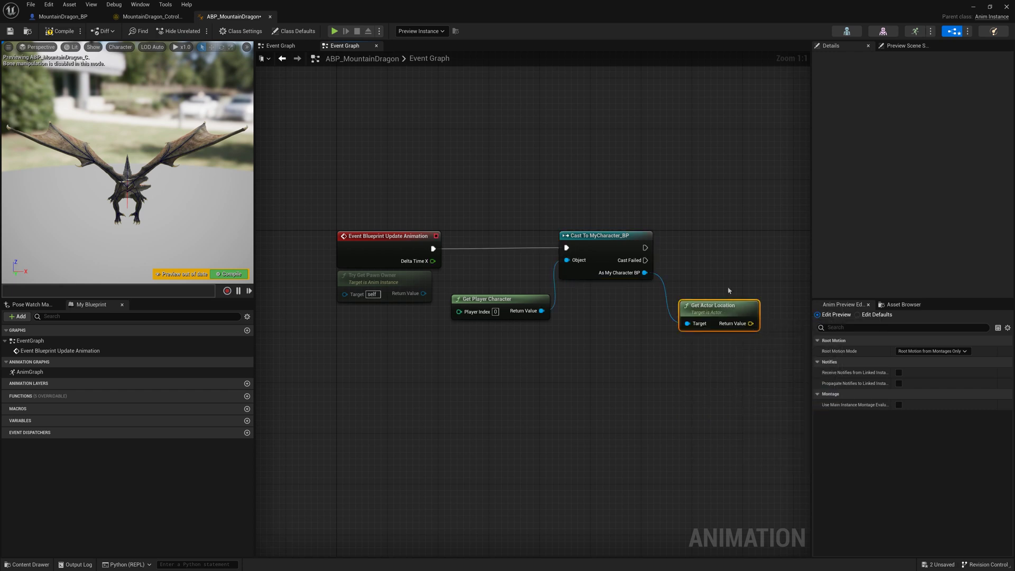
pyautogui.moveTo(722, 424); pyautogui.dragTo(632, 413, button='right')
pyautogui.moveTo(635, 296); pyautogui.dragTo(605, 291, button='right')
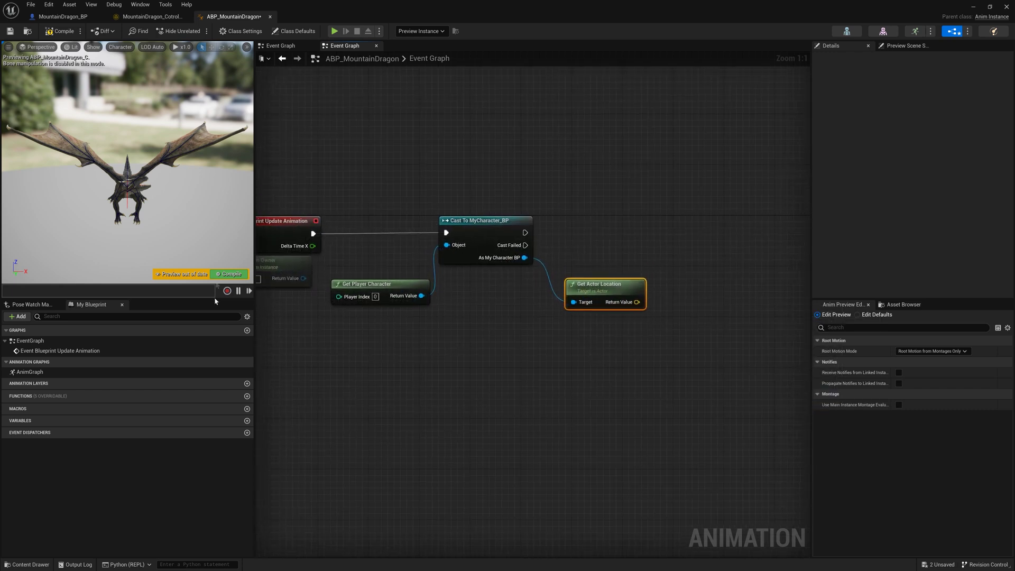
# - Create a variable named TargetLocation of type Vector in ABP_MountainDragon
pyautogui.click(247, 421)
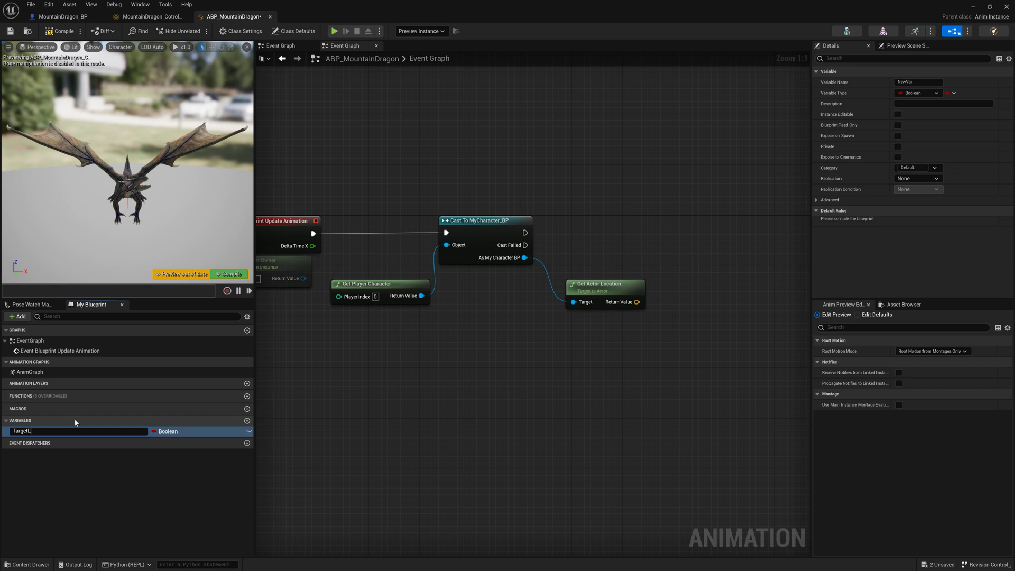
pyautogui.write('TargetLocation')
pyautogui.press('Return')
pyautogui.click(168, 431)
pyautogui.click(164, 324)
# - Add a Set TargetLocation node after the cast, feed it the actor location's Return Value, and compile
pyautogui.moveTo(30, 434); pyautogui.dragTo(653, 236)
pyautogui.click(686, 258)
pyautogui.moveTo(528, 234); pyautogui.dragTo(669, 233)
pyautogui.moveTo(637, 302); pyautogui.dragTo(669, 245)
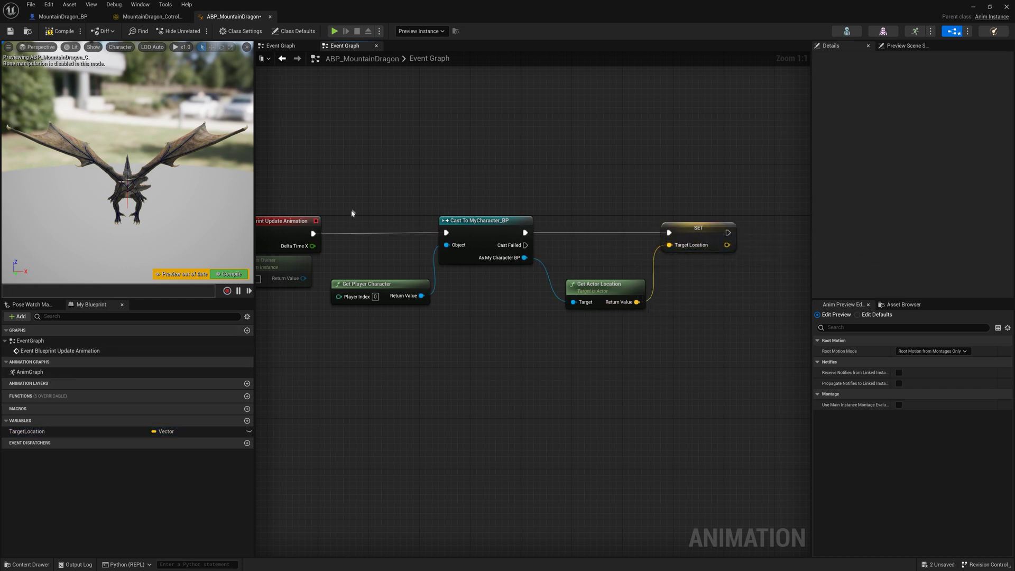
pyautogui.click(61, 31)
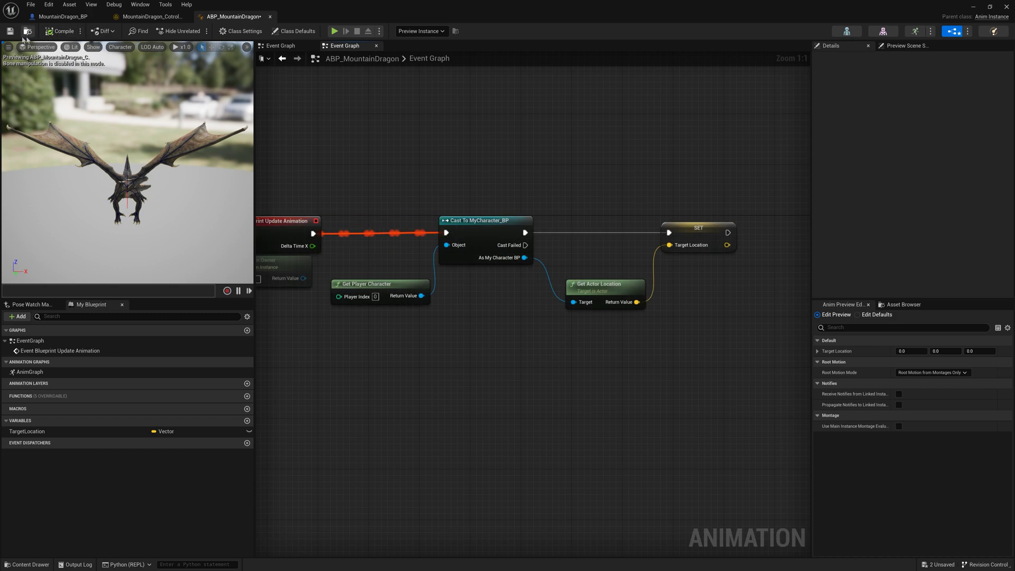
# - Place a Get TargetLocation node in front of the Control Rig node in the AnimGraph
pyautogui.doubleClick(30, 372)
pyautogui.moveTo(27, 431); pyautogui.dragTo(390, 332)
pyautogui.click(417, 338)
pyautogui.click(478, 288)
pyautogui.click(415, 266)
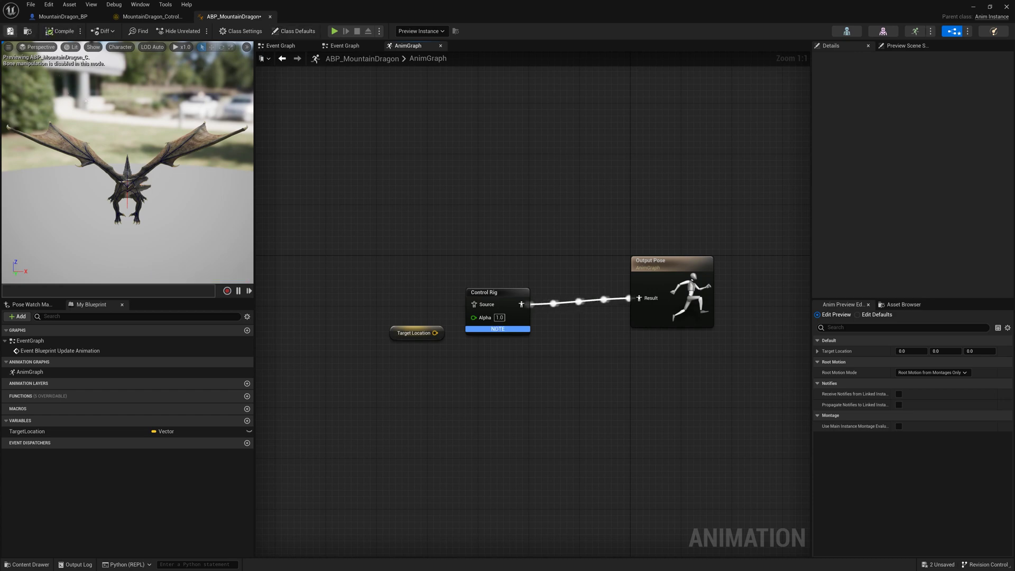
# - Create a Vector variable named TargetLoc in the MountainDragon_CotrolRig blueprint and compile it
pyautogui.click(151, 16)
pyautogui.moveTo(465, 316); pyautogui.dragTo(441, 334, button='right')
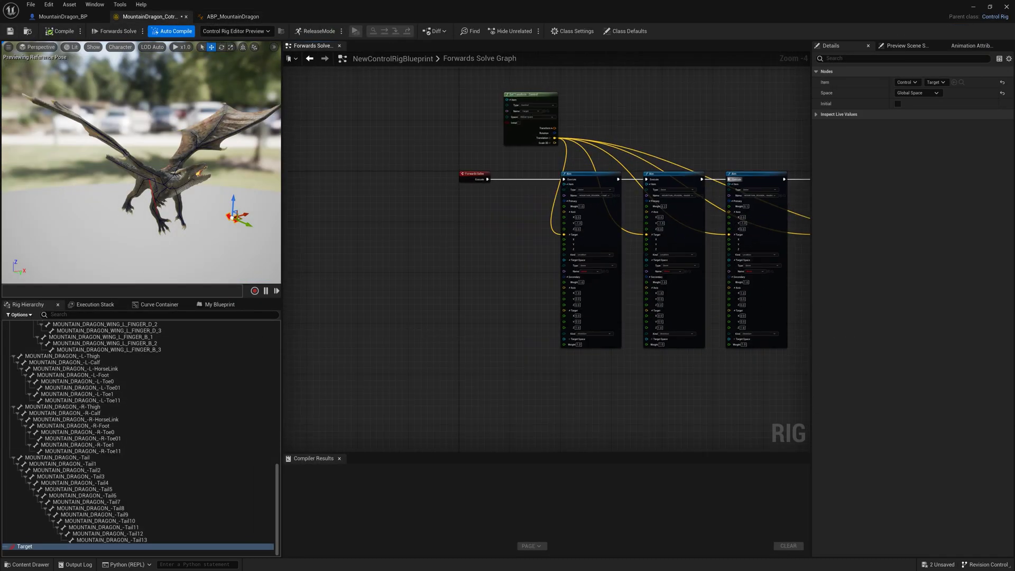
pyautogui.click(216, 305)
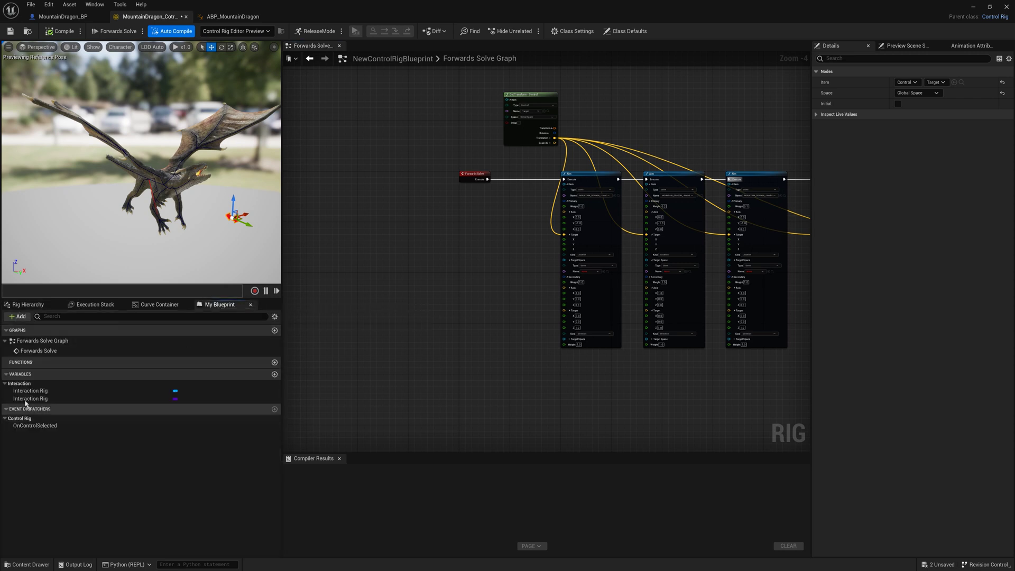
pyautogui.click(275, 374)
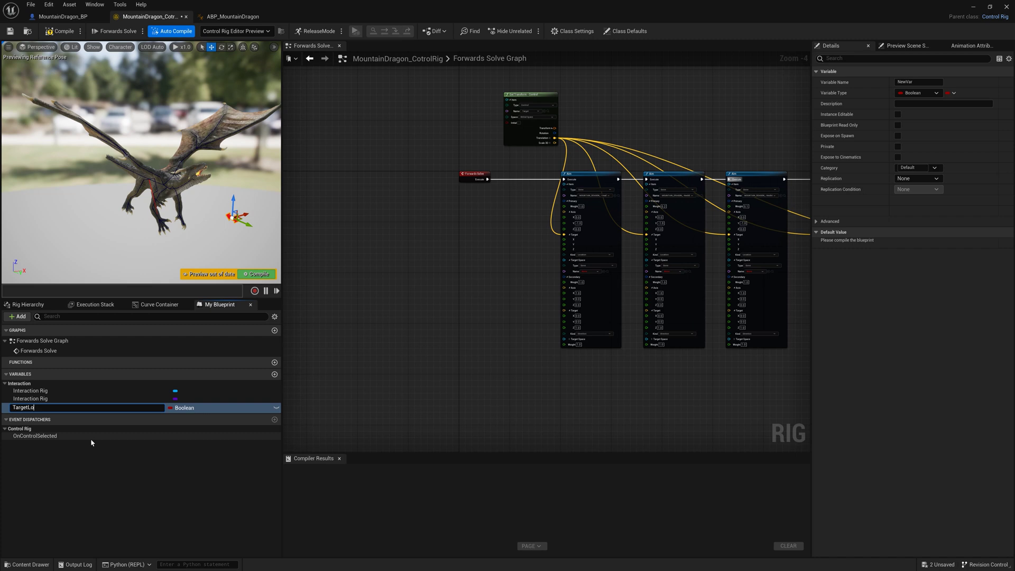
pyautogui.click(196, 409)
pyautogui.click(198, 318)
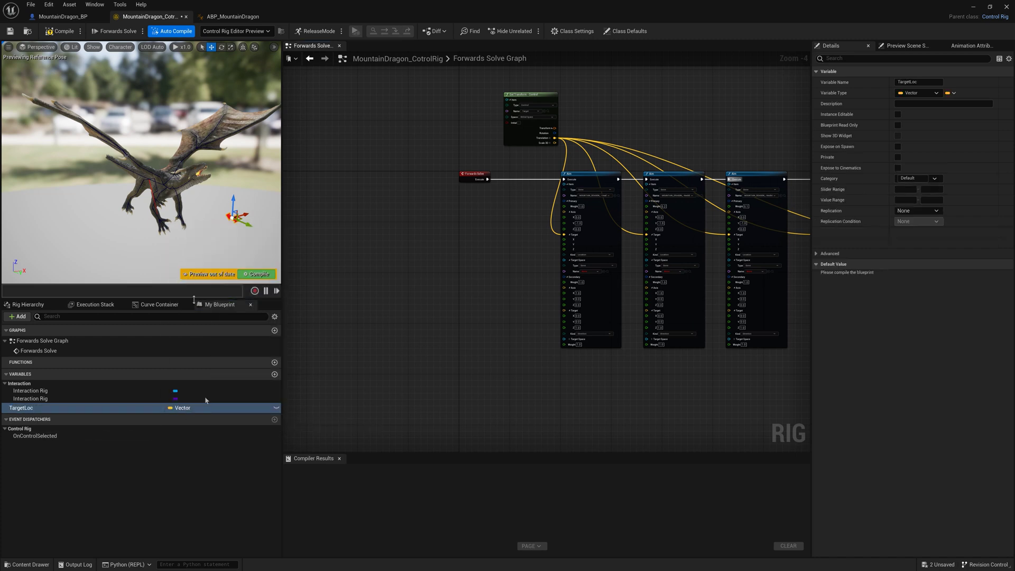
pyautogui.click(47, 32)
# - Add a Get TargetLoc node to the Forwards Solve graph and place it below the Get Transform node
pyautogui.moveTo(21, 407); pyautogui.dragTo(427, 198)
pyautogui.click(450, 205)
pyautogui.scroll(4, 484, 97)
pyautogui.moveTo(437, 314); pyautogui.dragTo(590, 230)
pyautogui.moveTo(640, 202); pyautogui.dragTo(602, 181, button='right')
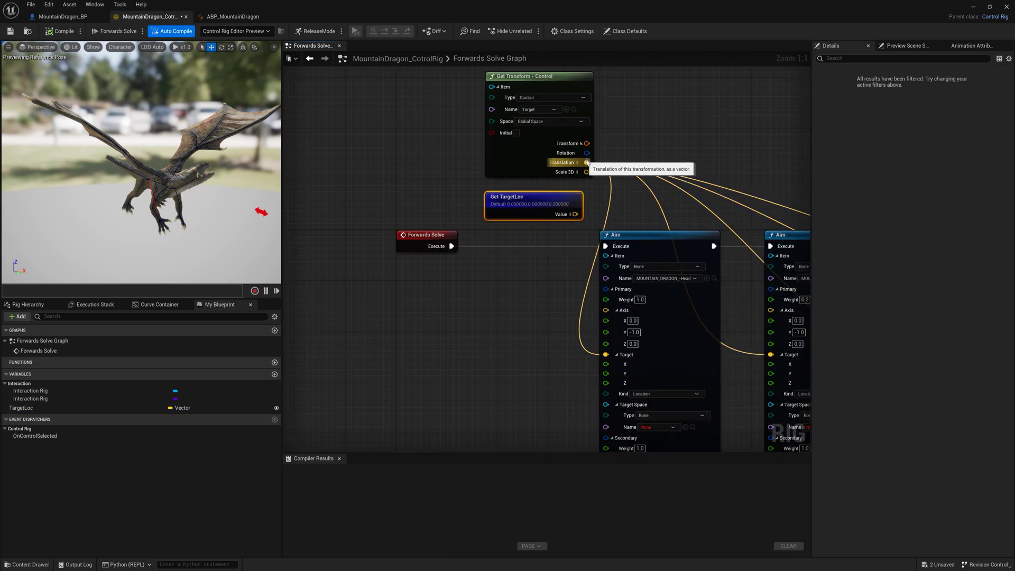
# - Transfer all Aim target connections from Get Transform's Translation to the TargetLoc Value, compile and save the rig
pyautogui.keyDown('ctrl'); pyautogui.moveTo(586, 163); pyautogui.dragTo(576, 214); pyautogui.keyUp('ctrl')
pyautogui.click(57, 33)
pyautogui.click(10, 32)
# - Switch to ABP_MountainDragon, refresh the Control Rig node and align it with the Output Pose
pyautogui.click(232, 16)
pyautogui.click(497, 296)
pyautogui.rightClick(494, 301)
pyautogui.click(522, 349)
pyautogui.moveTo(527, 293); pyautogui.dragTo(528, 287)
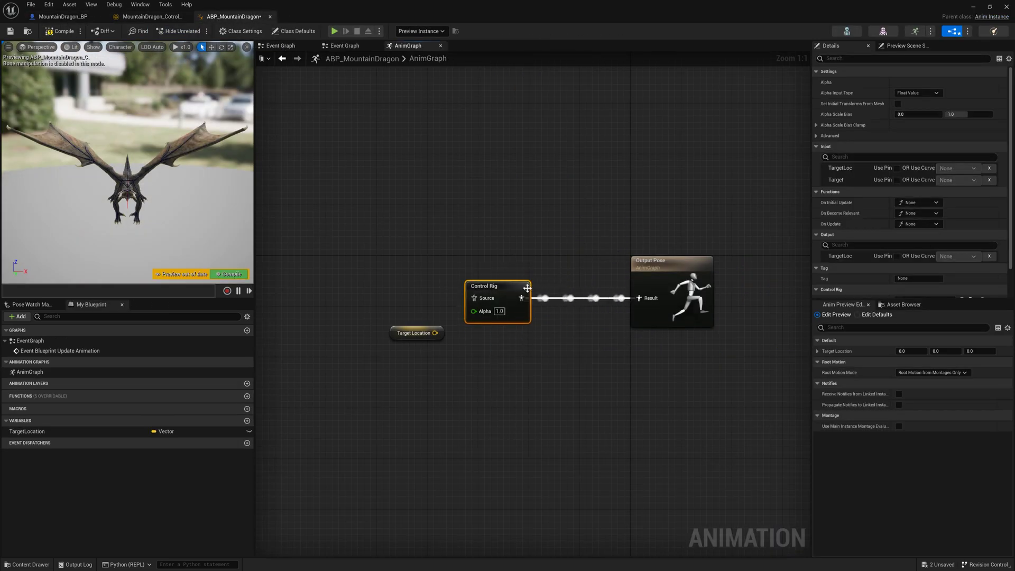
# - Expose TargetLoc as a pin on the Control Rig node, connect TargetLocation to it and save the blueprint
pyautogui.moveTo(763, 204); pyautogui.dragTo(714, 206, button='right')
pyautogui.click(897, 169)
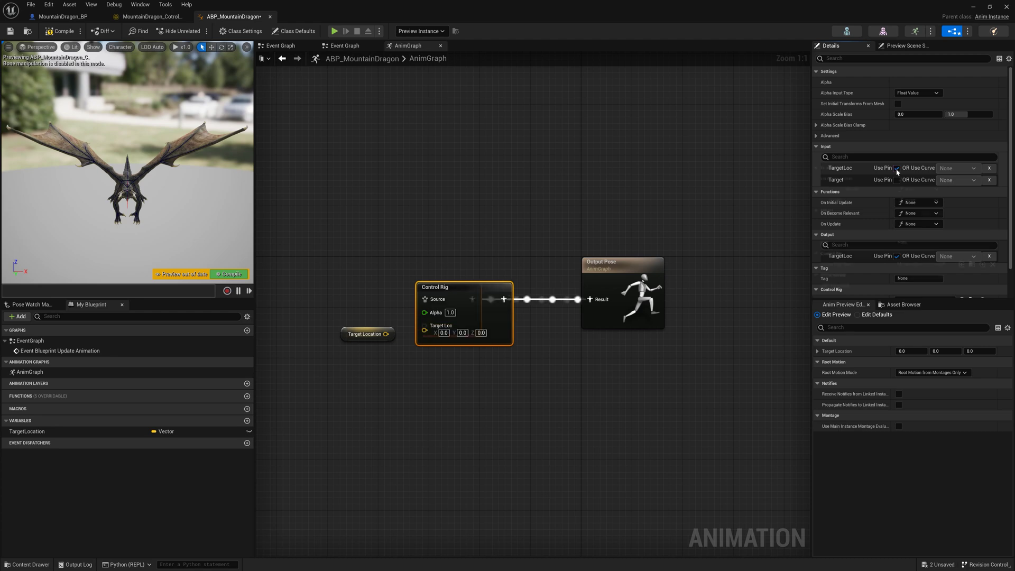
pyautogui.moveTo(386, 334); pyautogui.dragTo(421, 334)
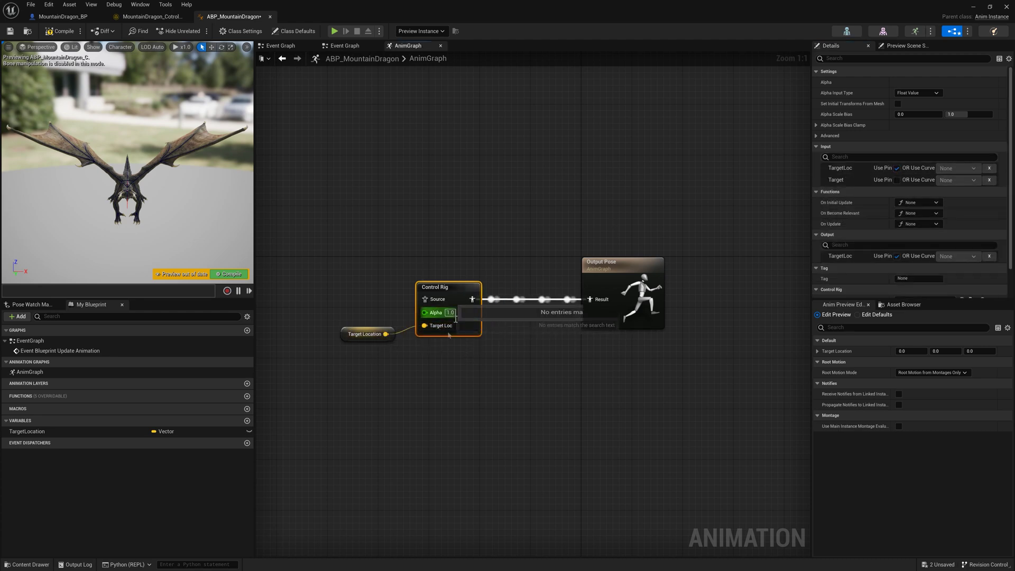
pyautogui.hotkey('ctrl', 's')
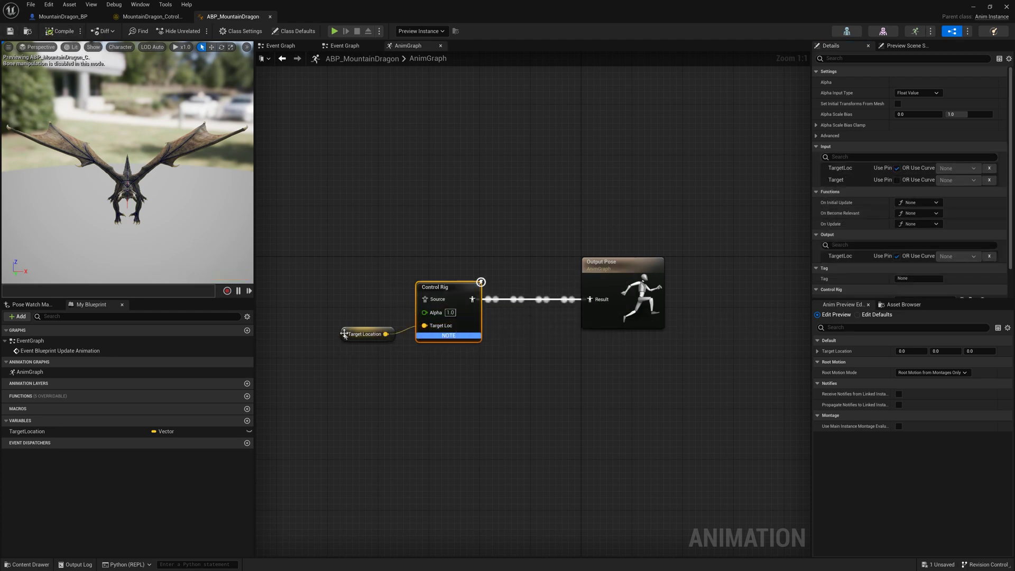
pyautogui.moveTo(347, 338); pyautogui.dragTo(341, 332)
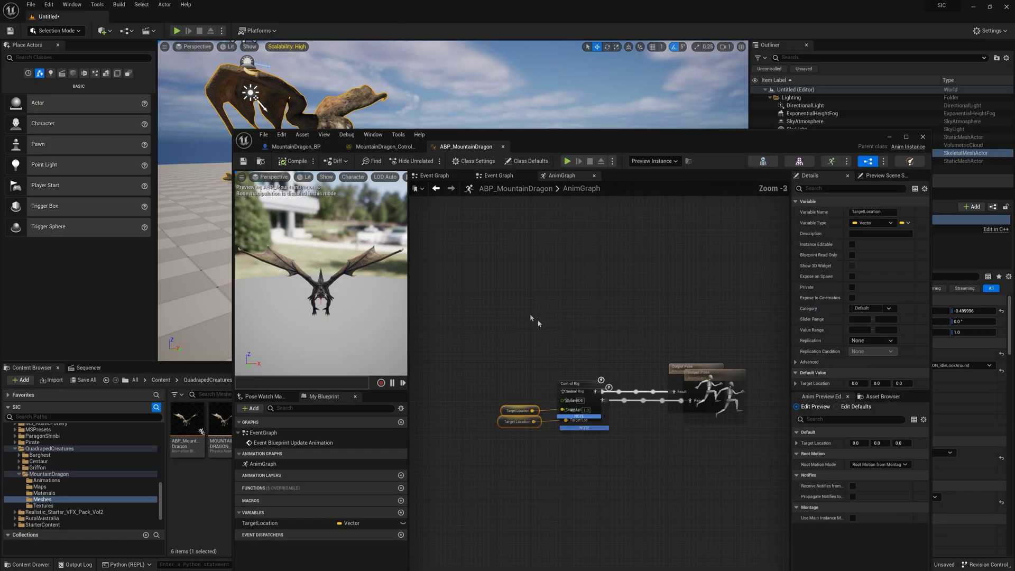
# - Add a new State Machine node to the AnimGraph and position it in front of the Control Rig node
pyautogui.click(532, 323)
pyautogui.moveTo(483, 307); pyautogui.dragTo(512, 320, button='right')
pyautogui.rightClick(452, 333)
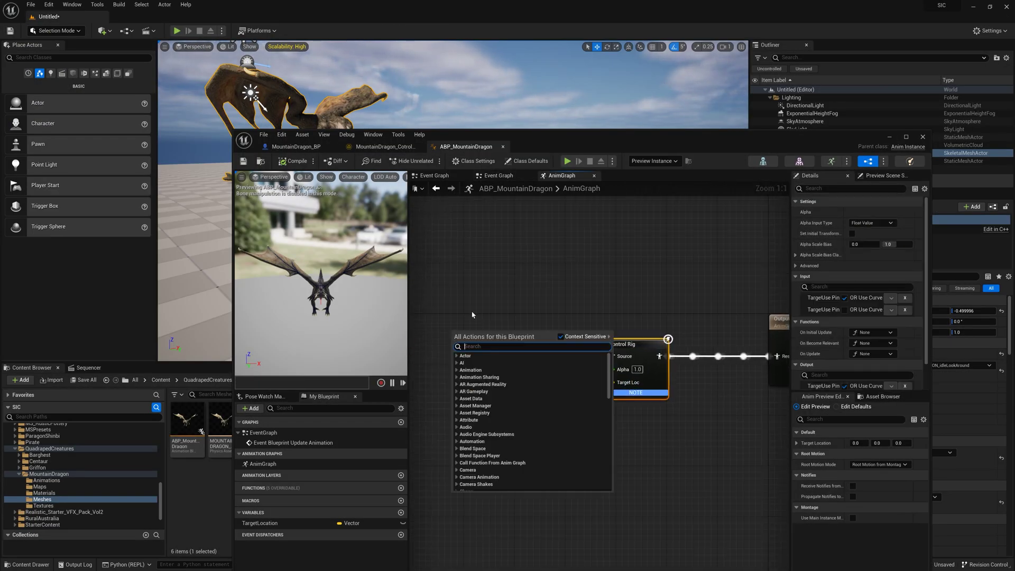
pyautogui.write('ne')
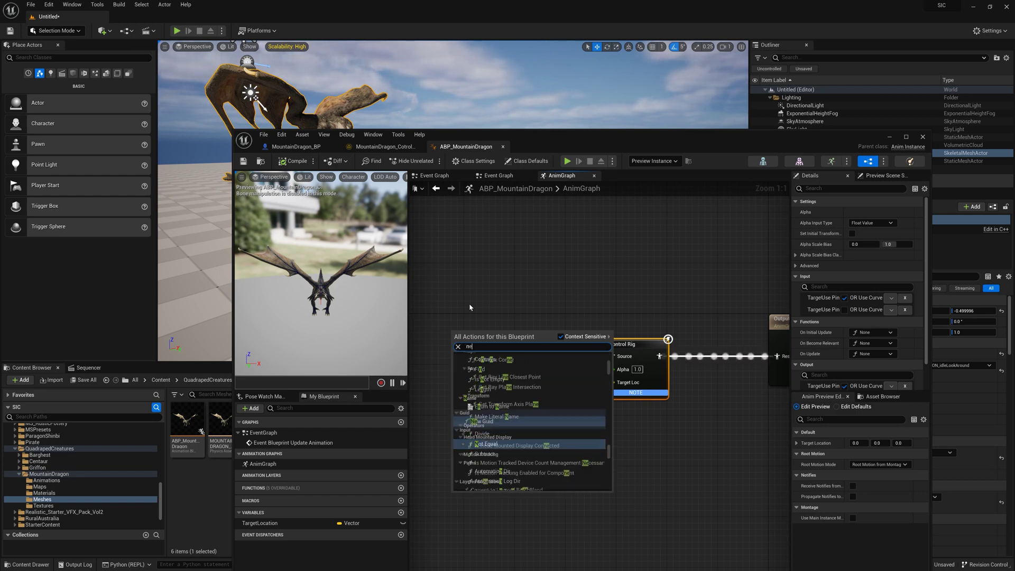
pyautogui.write('w state')
pyautogui.press('Return')
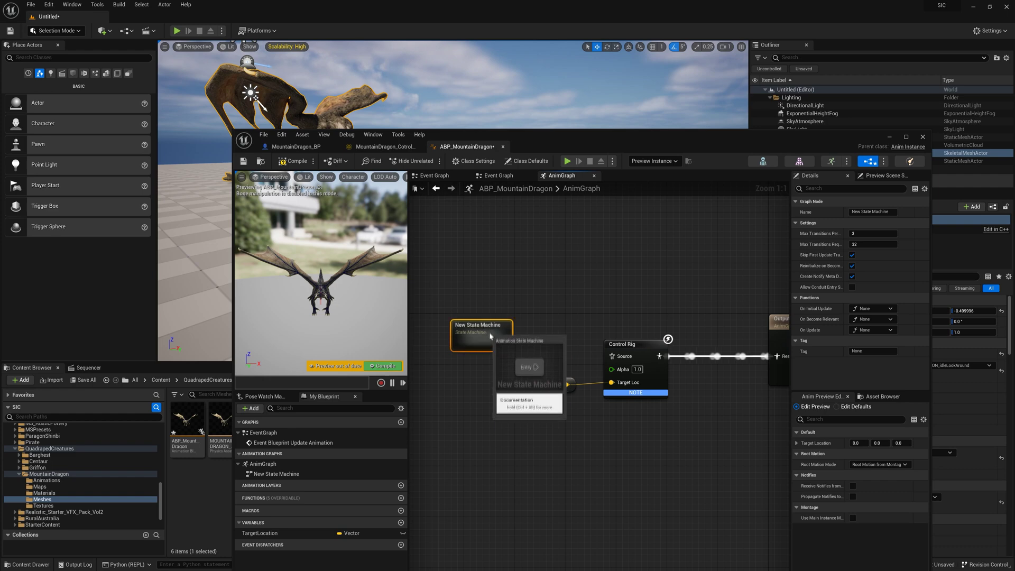
pyautogui.moveTo(490, 336); pyautogui.dragTo(504, 359)
# - Add ANIM_MOUNTAIN_DRAGON_idleBreathe from the Animations folder as the state machine's Entry state and compile
pyautogui.doubleClick(507, 356)
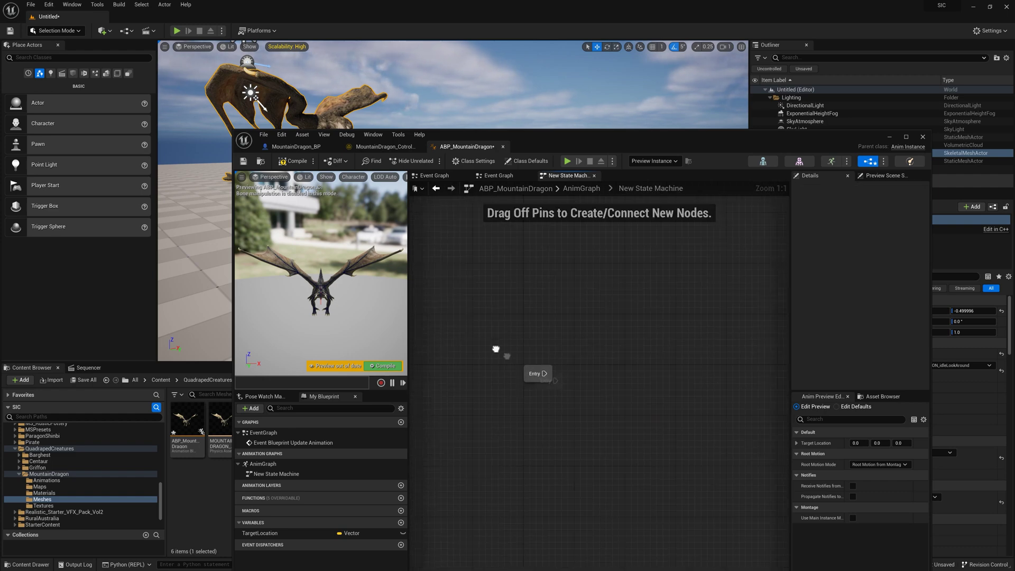
pyautogui.moveTo(547, 143); pyautogui.dragTo(703, 149)
pyautogui.click(48, 481)
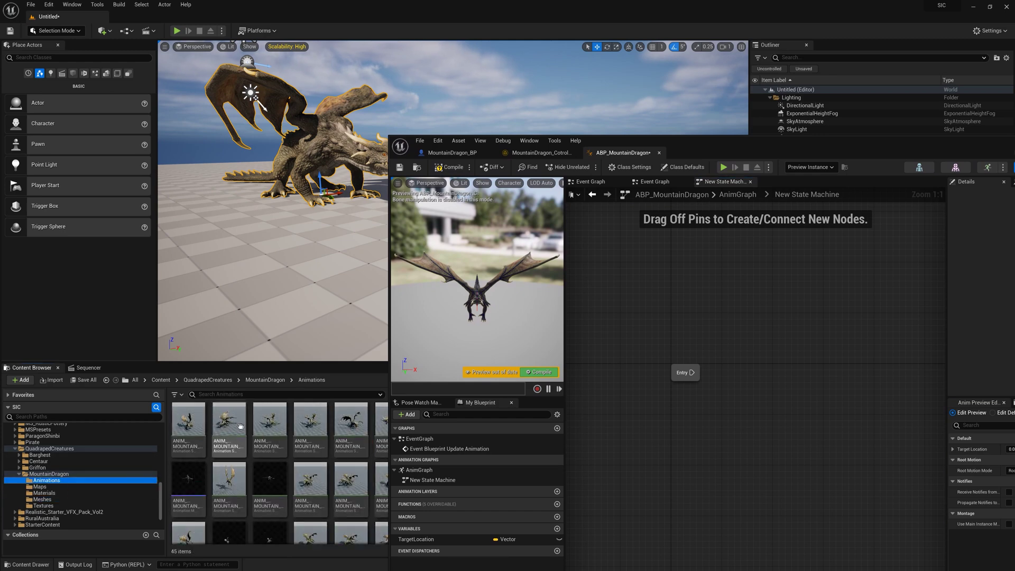
pyautogui.write('id')
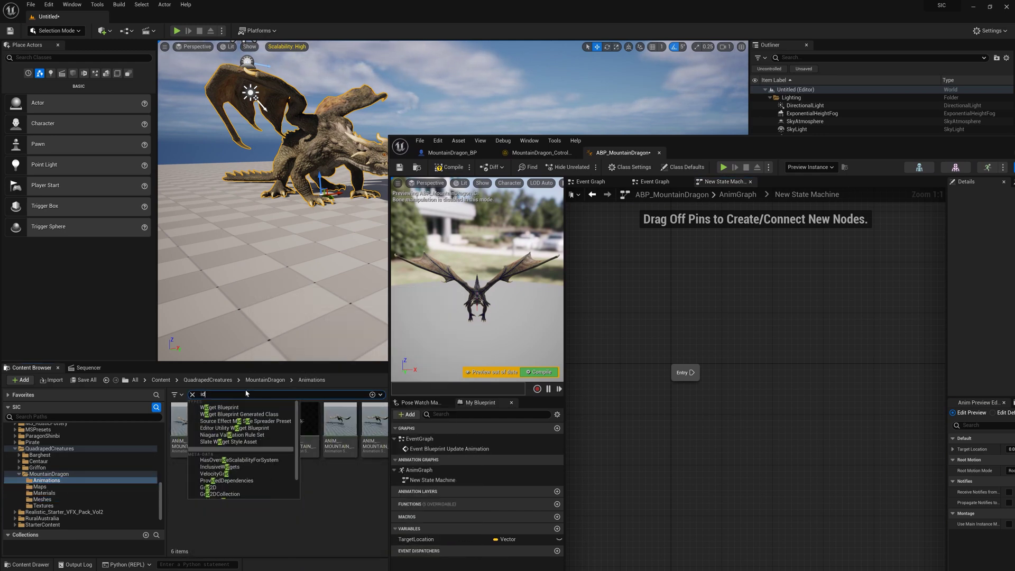
pyautogui.write('le')
pyautogui.moveTo(188, 426); pyautogui.dragTo(786, 370)
pyautogui.click(710, 334)
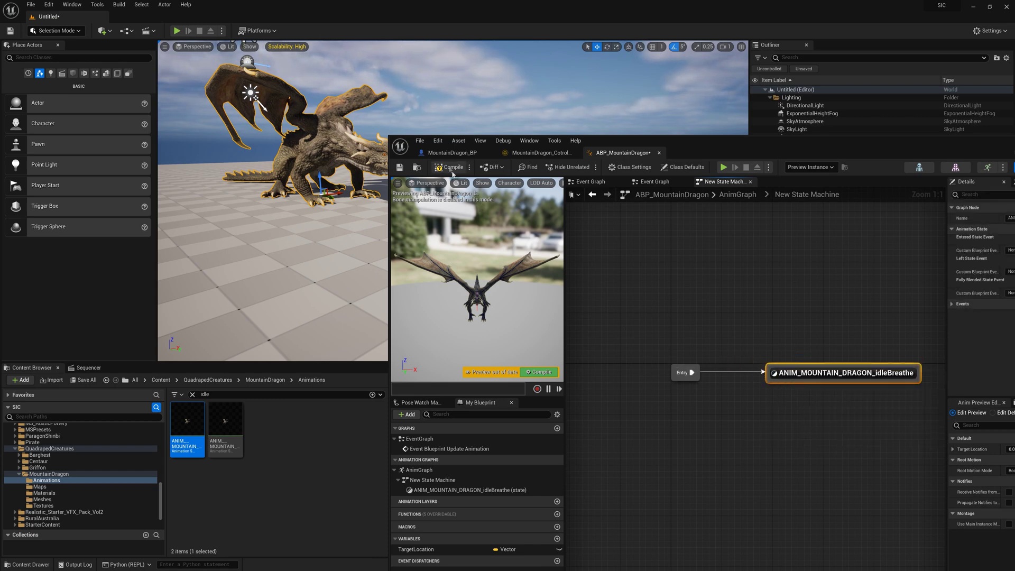
pyautogui.click(449, 168)
# - Switch to MountainDragon_BP and set the Mesh component's Anim Class to ABP_MountainDragon
pyautogui.click(468, 153)
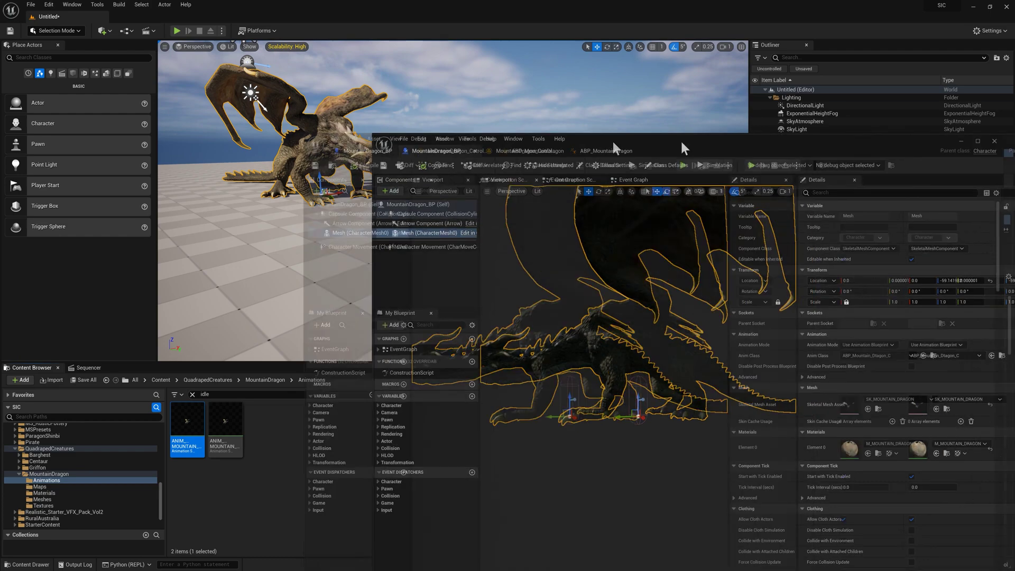
pyautogui.click(737, 358)
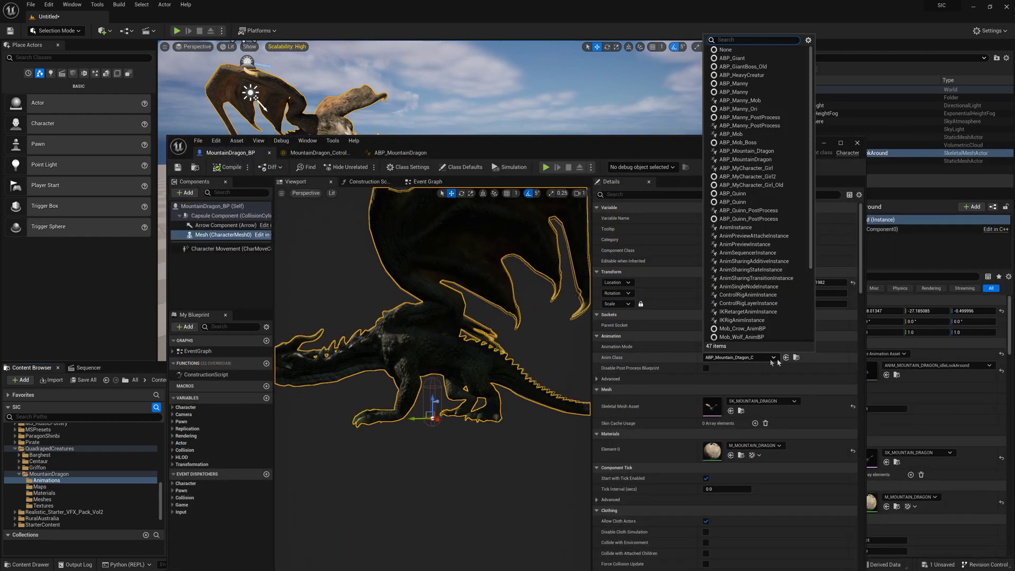
pyautogui.click(797, 357)
pyautogui.moveTo(450, 153); pyautogui.dragTo(519, 109)
pyautogui.click(772, 314)
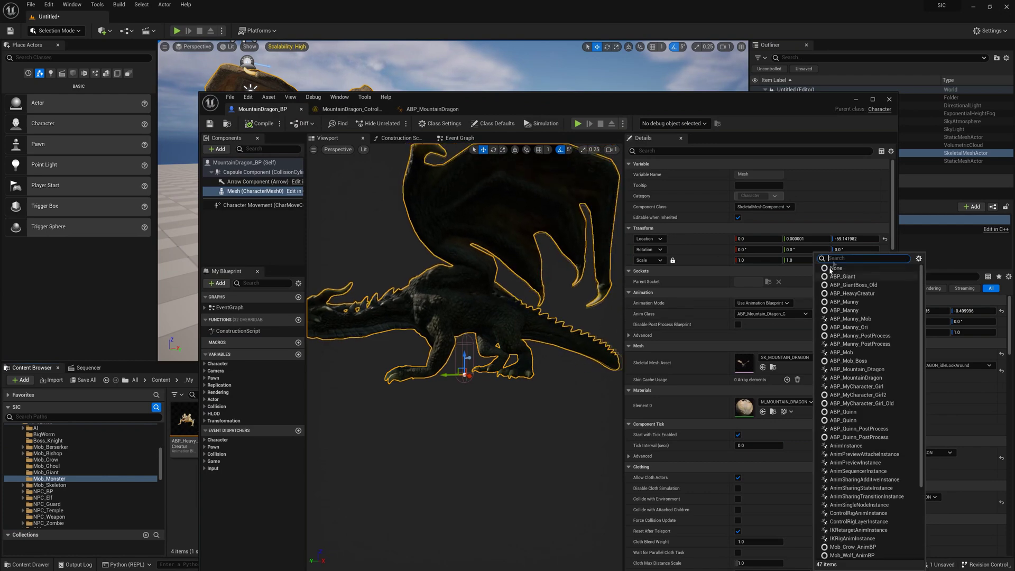
pyautogui.write('ABP')
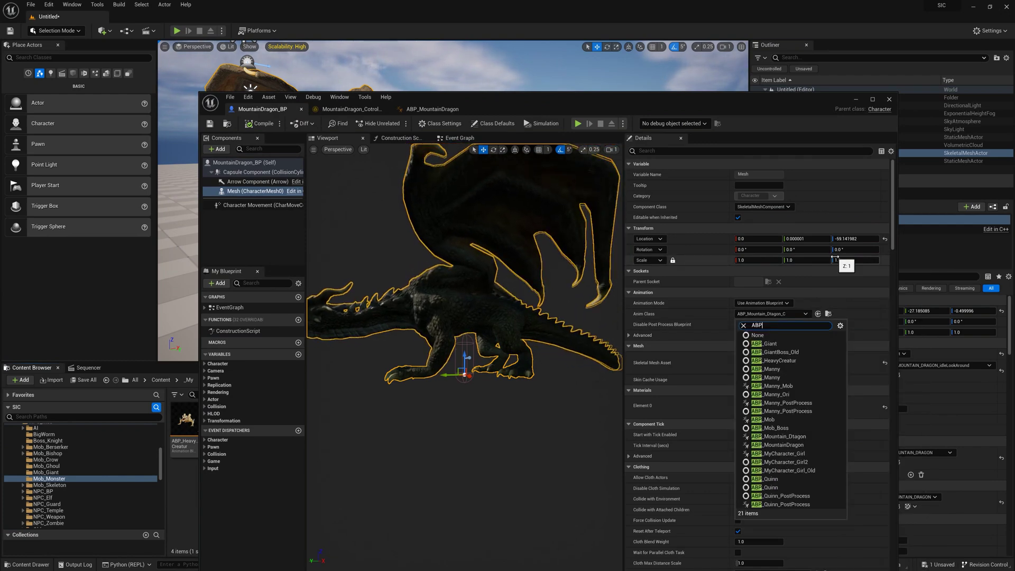
pyautogui.write('_Mo')
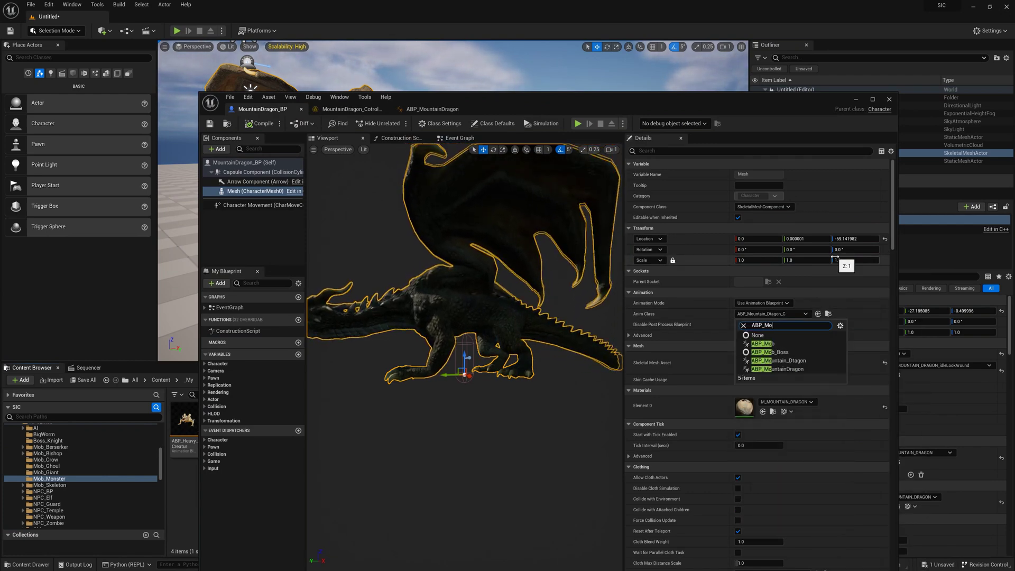
pyautogui.click(775, 369)
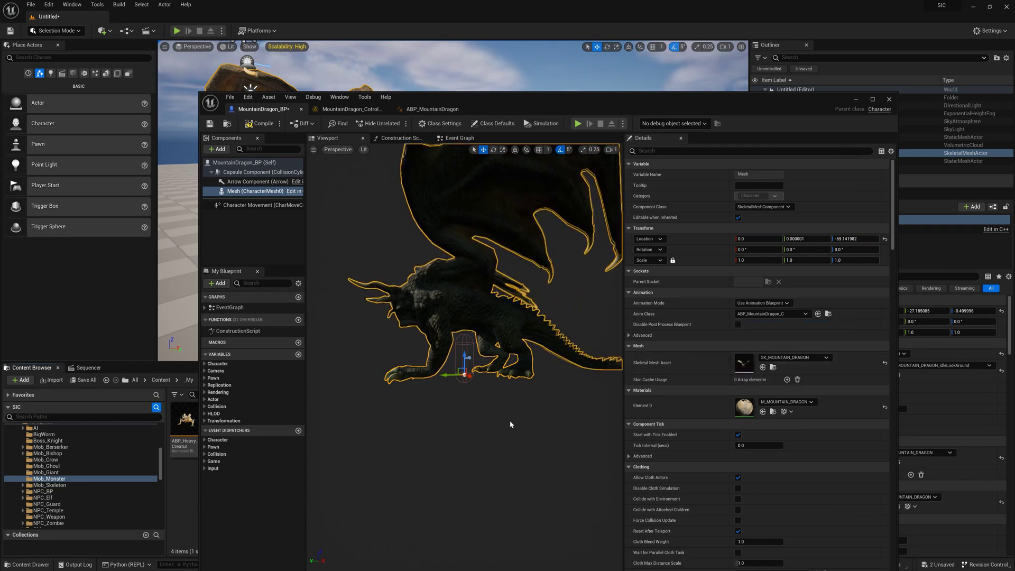
# - Compile ABP_MountainDragon_1 and briefly play-test the level
pyautogui.moveTo(518, 104); pyautogui.dragTo(541, 122)
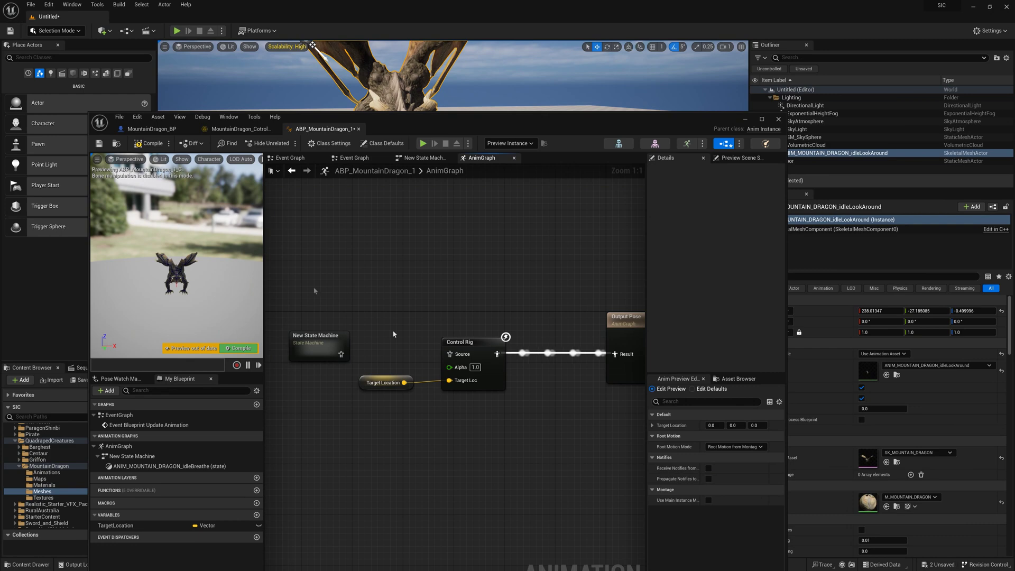
pyautogui.click(139, 144)
pyautogui.moveTo(485, 117); pyautogui.dragTo(446, 385)
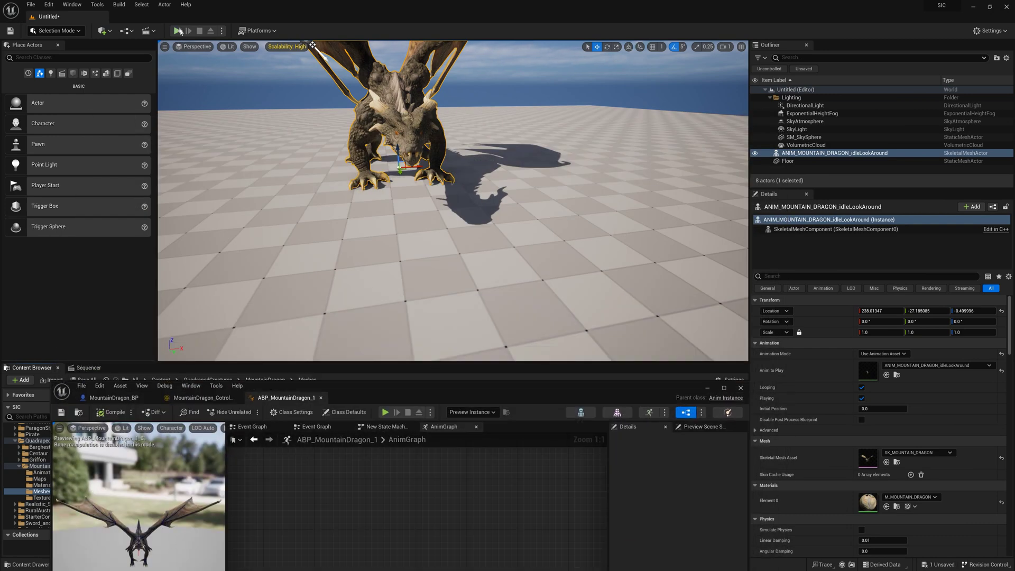
pyautogui.click(177, 30)
pyautogui.press('Escape')
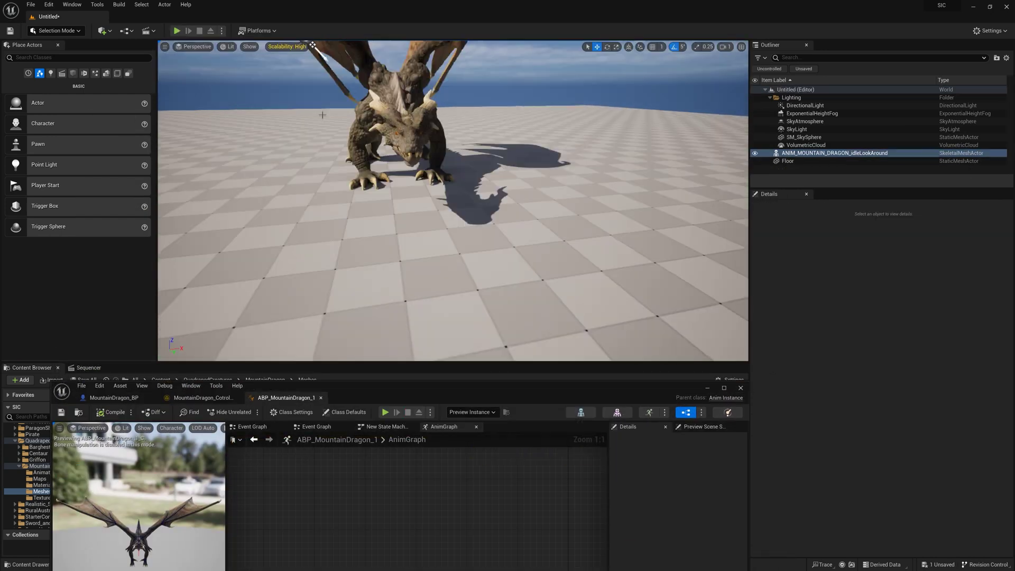
# - Replace the ANIM_MOUNTAIN_DRAGON_idleLookAround actor in the level with MountainDragon_BP from the Meshes folder
pyautogui.press('Delete')
pyautogui.moveTo(379, 387); pyautogui.dragTo(358, 496)
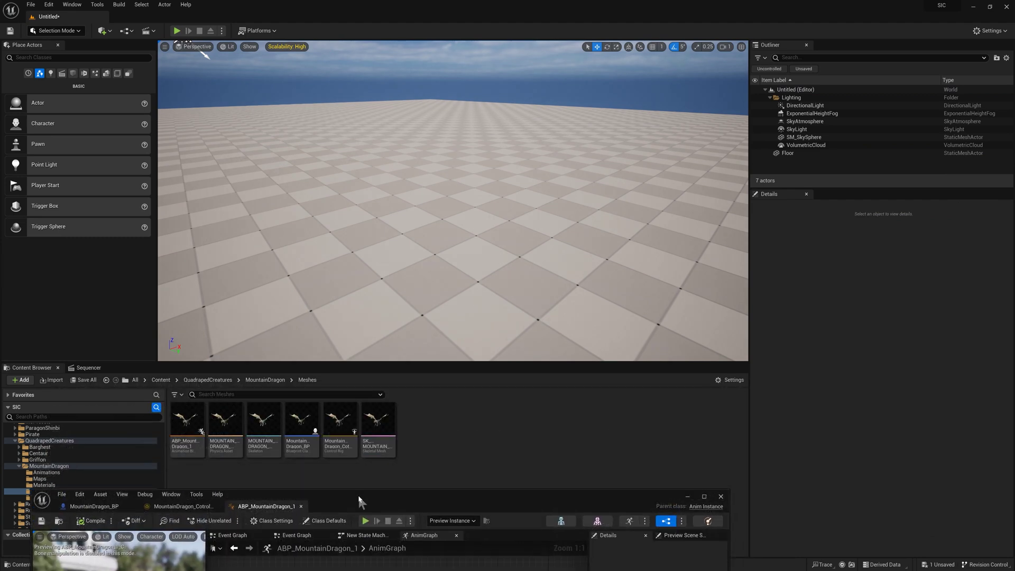
pyautogui.moveTo(306, 429); pyautogui.dragTo(378, 168)
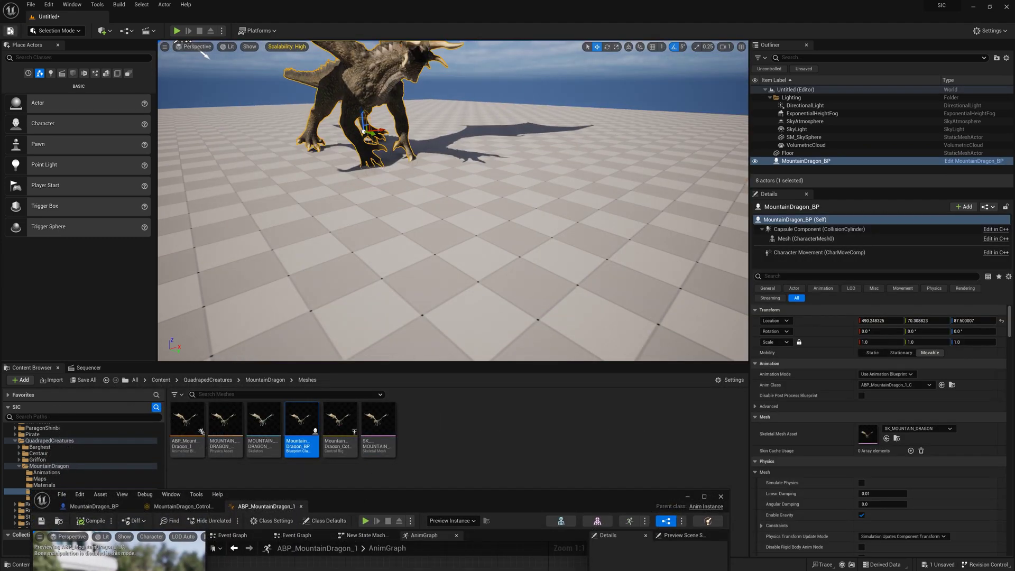
pyautogui.hotkey('ctrl', 's')
pyautogui.click(714, 411)
# - Play the level and run the character around the dragon to examine how its head follows
pyautogui.click(177, 31)
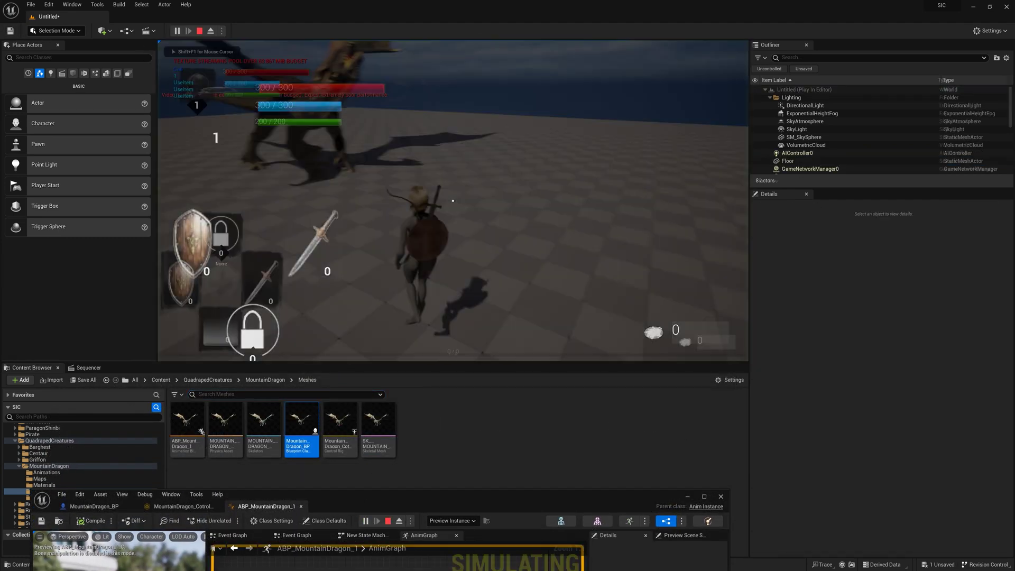
pyautogui.press('d')
pyautogui.press('w')
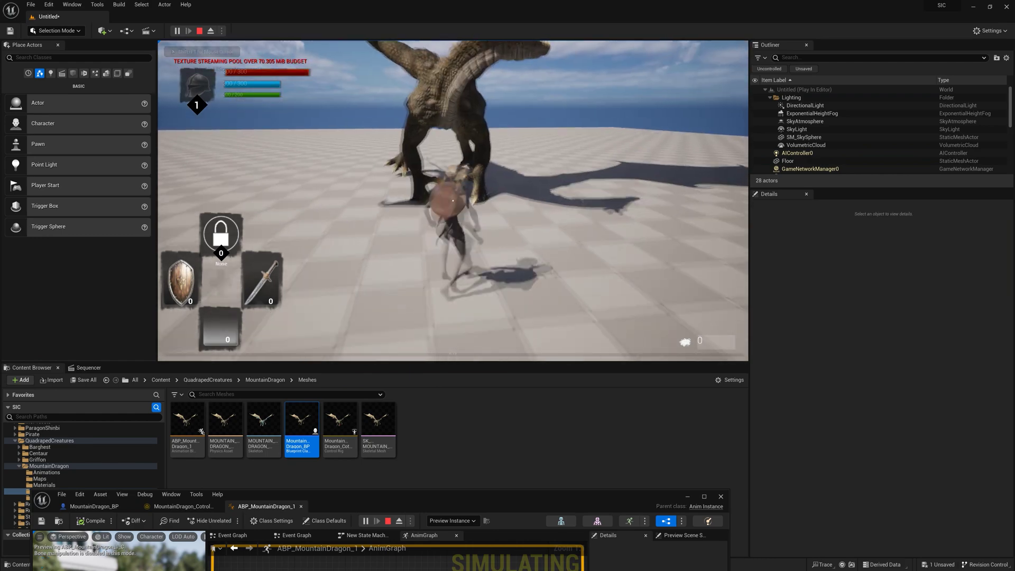
pyautogui.press('d')
pyautogui.press('a')
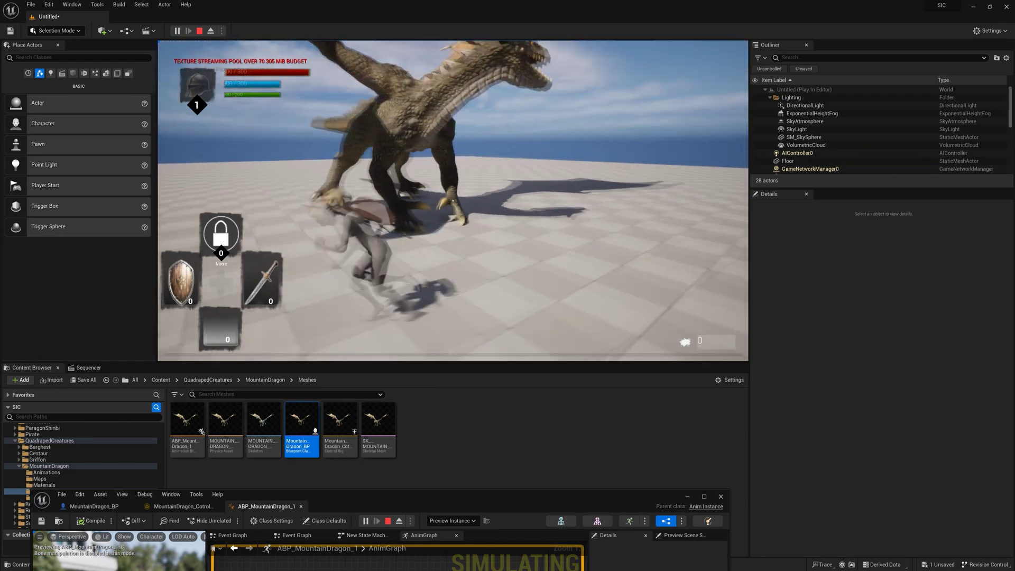
pyautogui.press('d')
pyautogui.press('s')
pyautogui.press('d')
pyautogui.press('a')
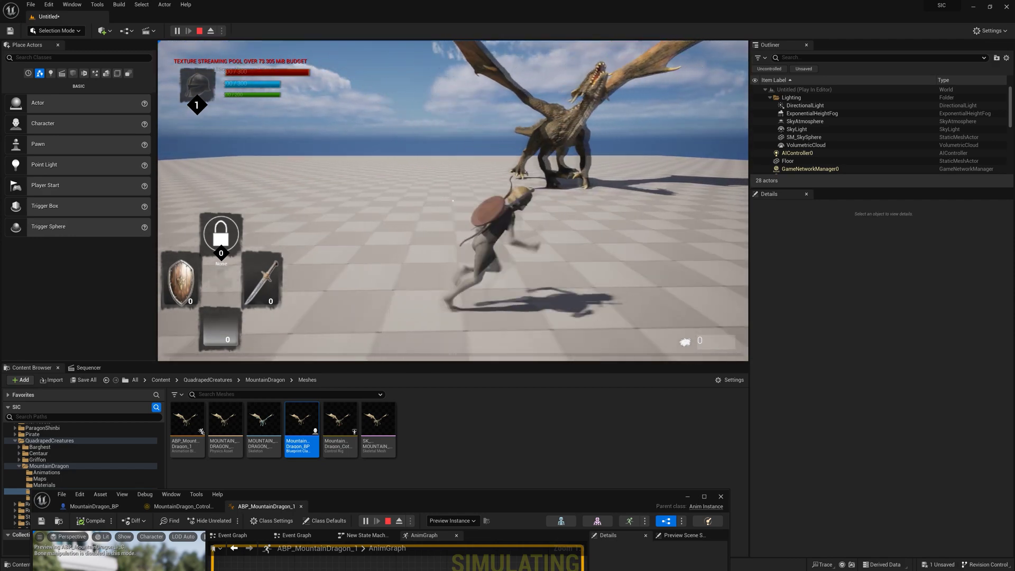
pyautogui.press('Escape')
# - In ABP_MountainDragon_1's Event Graph, insert a vector Add node with a negative Z offset between Get Actor Location and Set Target Location, and save
pyautogui.moveTo(387, 489); pyautogui.dragTo(464, 101)
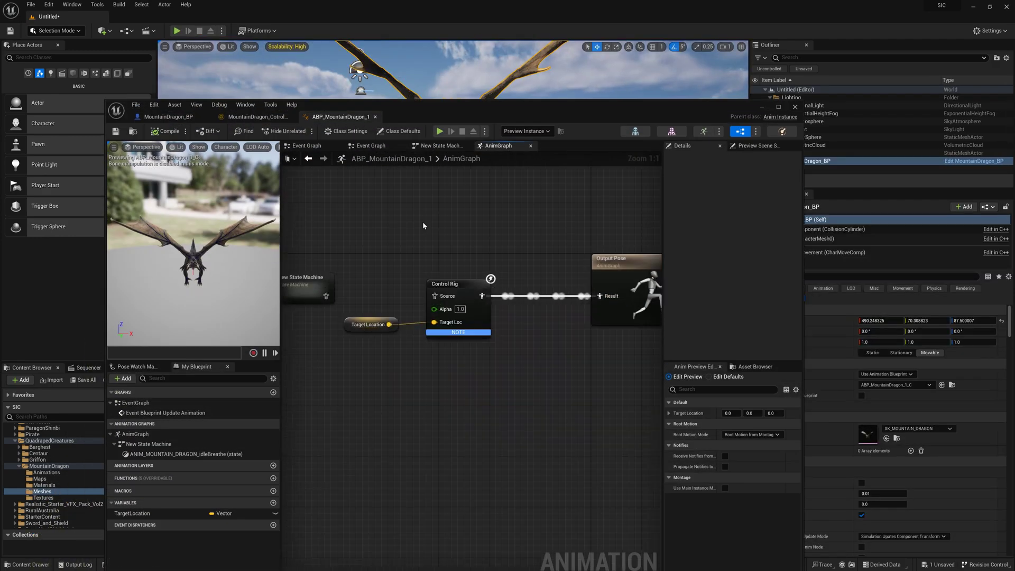
pyautogui.click(437, 149)
pyautogui.click(370, 146)
pyautogui.moveTo(282, 331); pyautogui.dragTo(419, 286, button='right')
pyautogui.moveTo(419, 285); pyautogui.dragTo(528, 280)
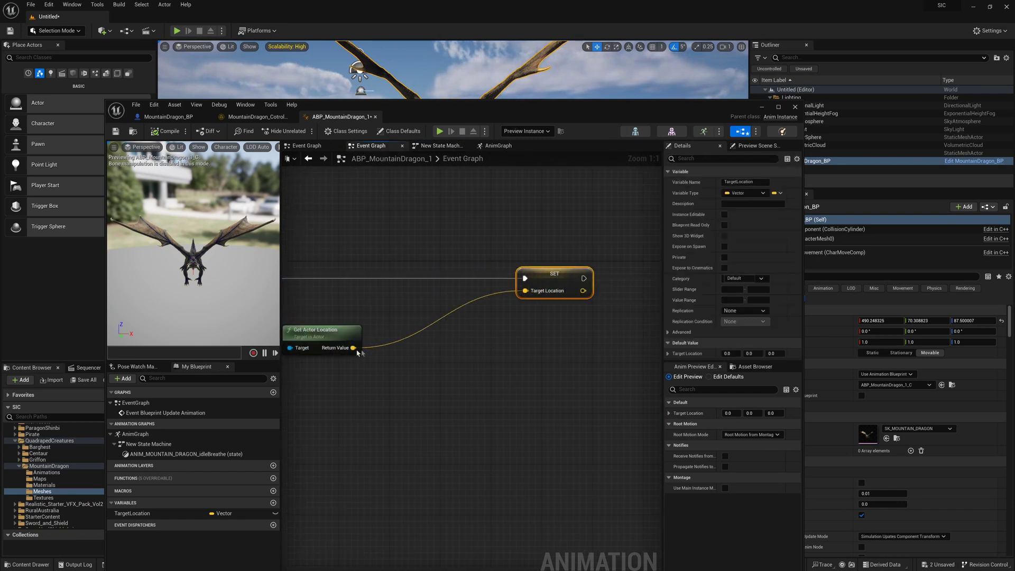
pyautogui.moveTo(394, 385); pyautogui.dragTo(395, 386)
pyautogui.write('add')
pyautogui.press('Return')
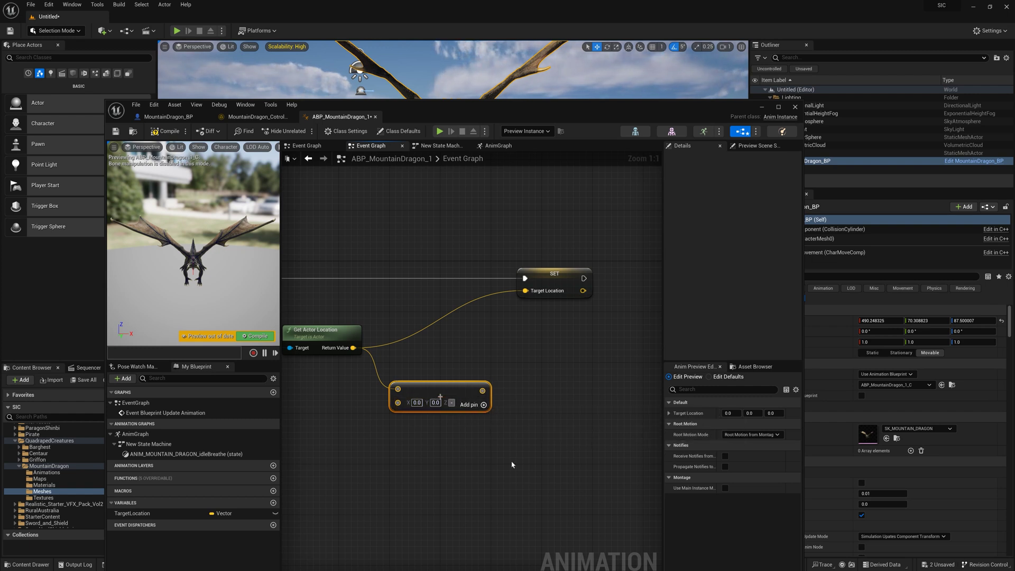
pyautogui.moveTo(525, 291); pyautogui.dragTo(526, 290)
pyautogui.click(118, 133)
# - Play-test the level and move the character about to check the dragon's head with the Z offset applied
pyautogui.moveTo(479, 107); pyautogui.dragTo(433, 418)
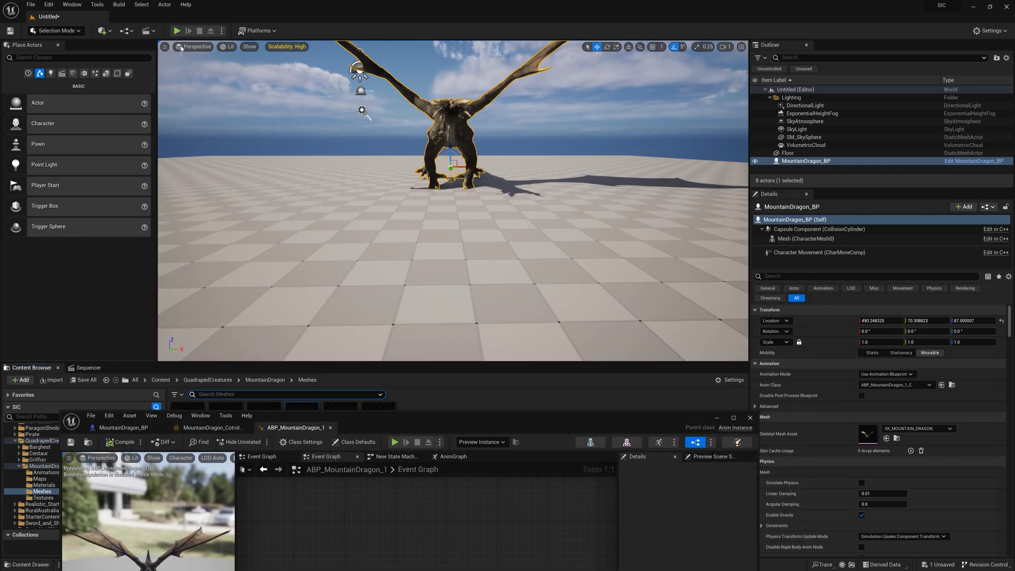
pyautogui.click(177, 30)
pyautogui.press('w')
pyautogui.press('a')
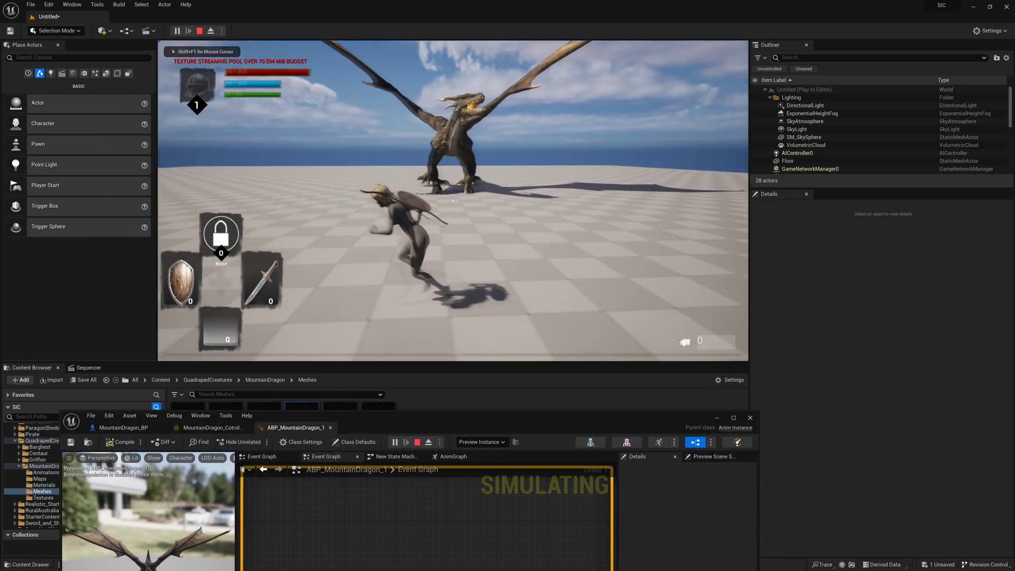
pyautogui.press('d')
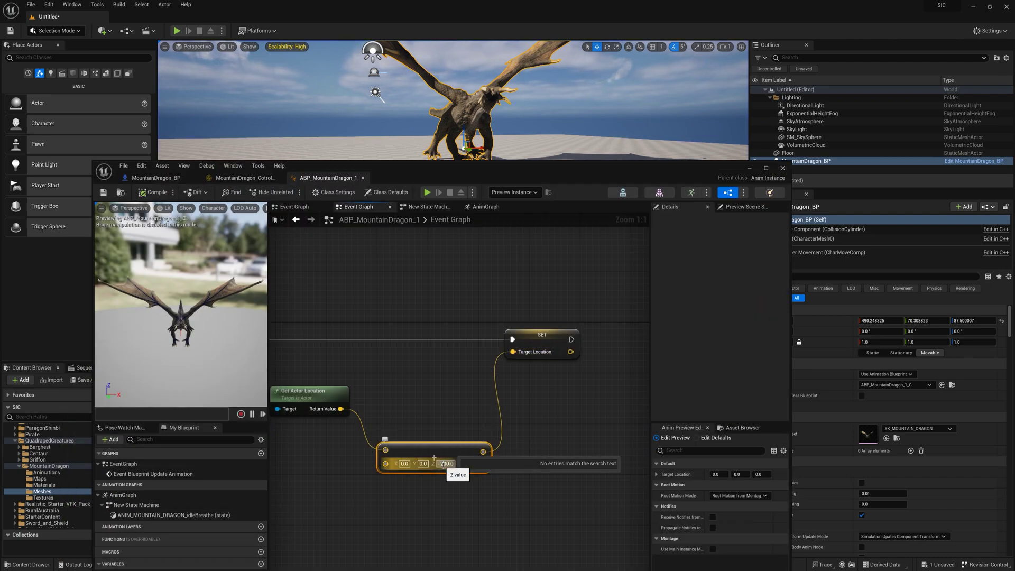
# - Set the Z offset of the vector Add node to -2000
pyautogui.write('0')
pyautogui.click(289, 352)
pyautogui.moveTo(509, 175); pyautogui.dragTo(489, 386)
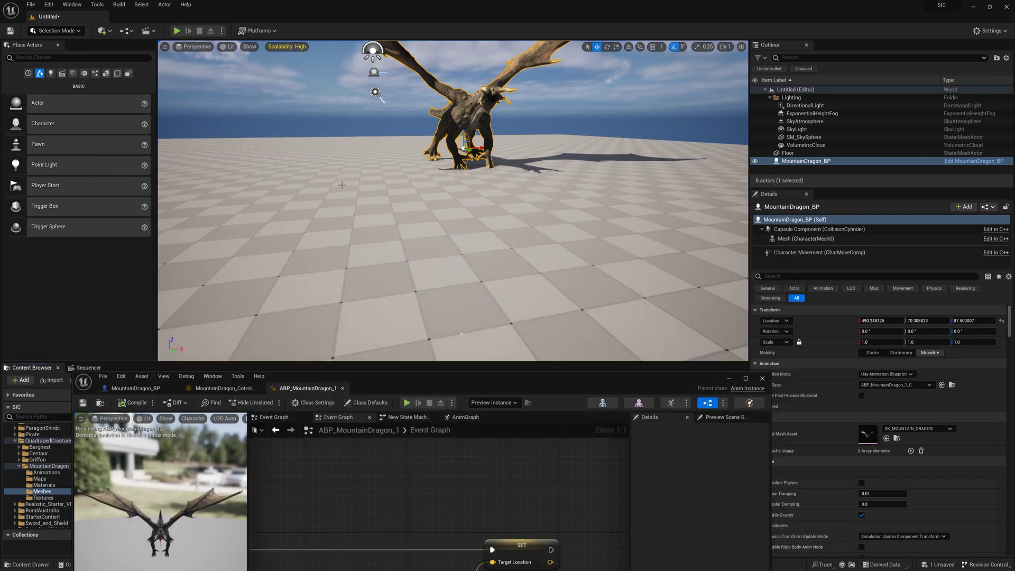
# - Play the level again and move sideways to check the dragon's head tracking with the larger offset
pyautogui.click(177, 32)
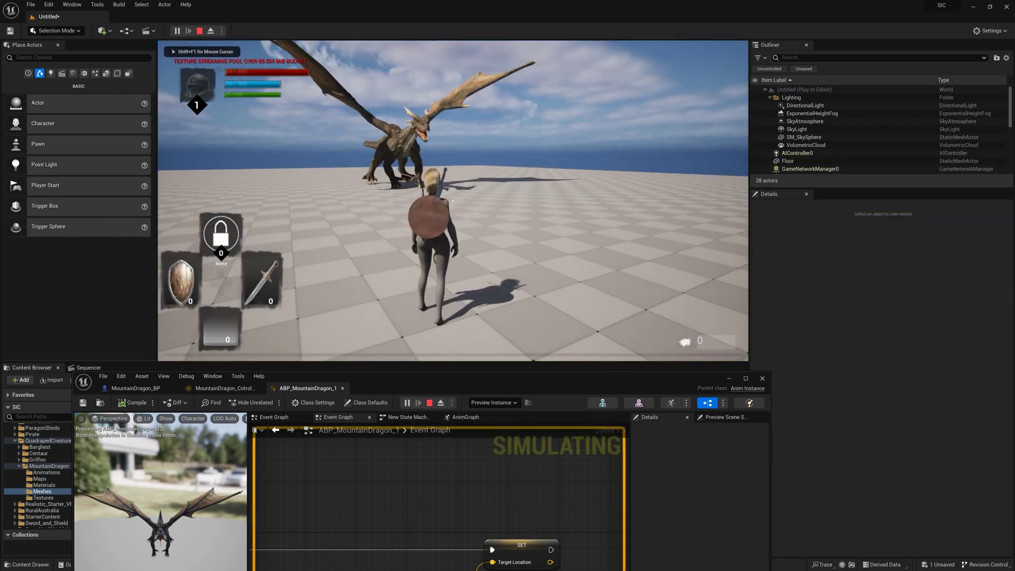
pyautogui.press('d')
pyautogui.press('a')
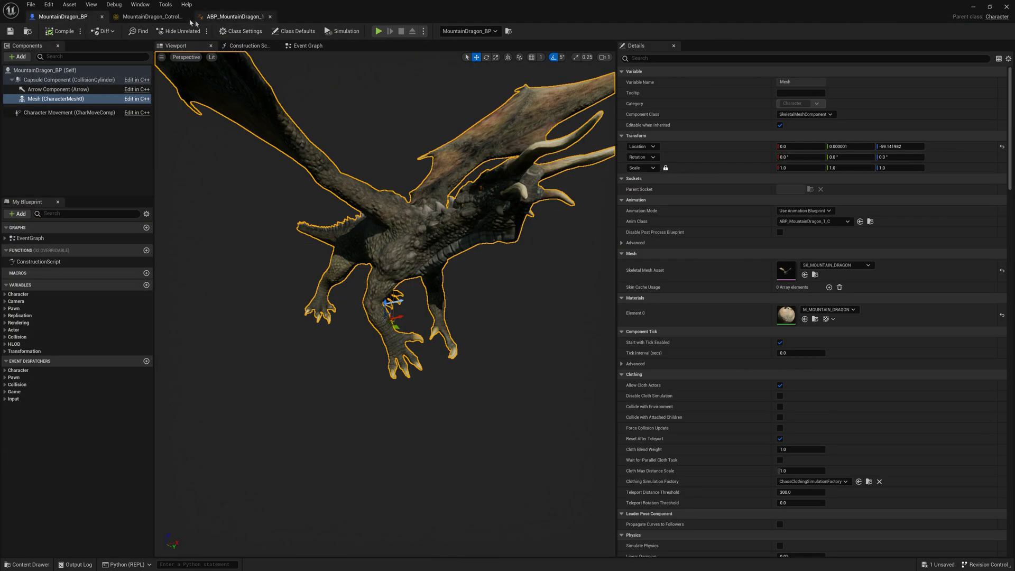
# - Open ABP_MountainDragon_1's AnimGraph and move the Control Rig and Target Location nodes below the New State Machine node
pyautogui.click(219, 20)
pyautogui.click(33, 373)
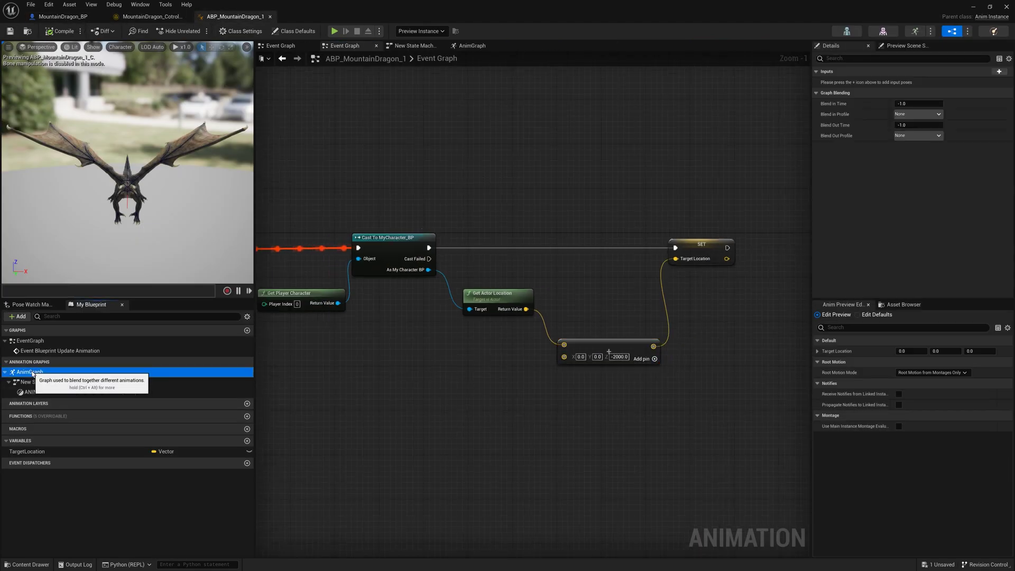
pyautogui.doubleClick(33, 373)
pyautogui.click(397, 201)
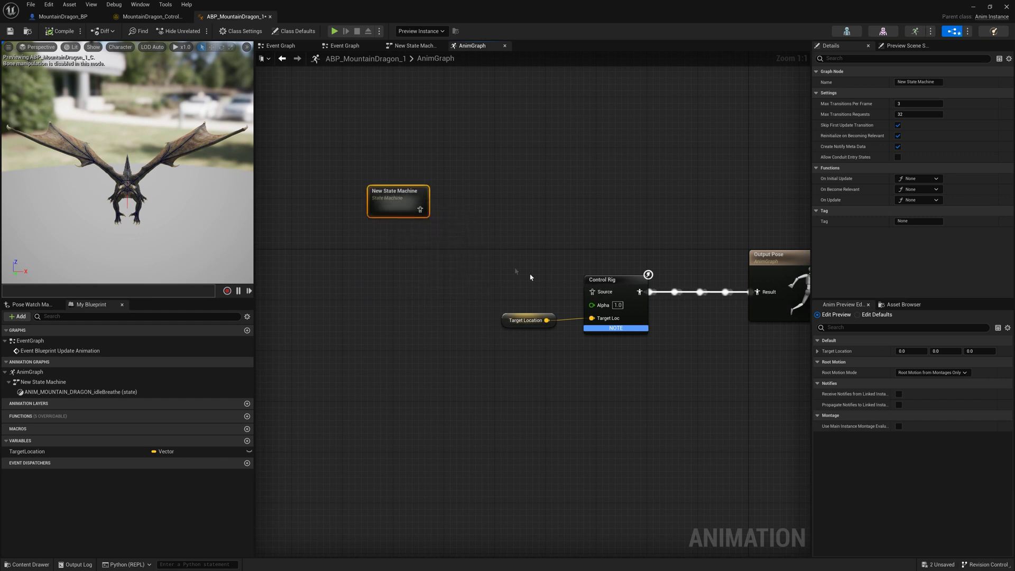
pyautogui.moveTo(531, 277); pyautogui.dragTo(656, 338)
pyautogui.moveTo(618, 286); pyautogui.dragTo(421, 324)
# - Add a Layered blend per bone node with New State Machine as Base Pose and Control Rig as Blend Poses 0, feeding the Output Pose
pyautogui.moveTo(427, 216); pyautogui.dragTo(561, 275)
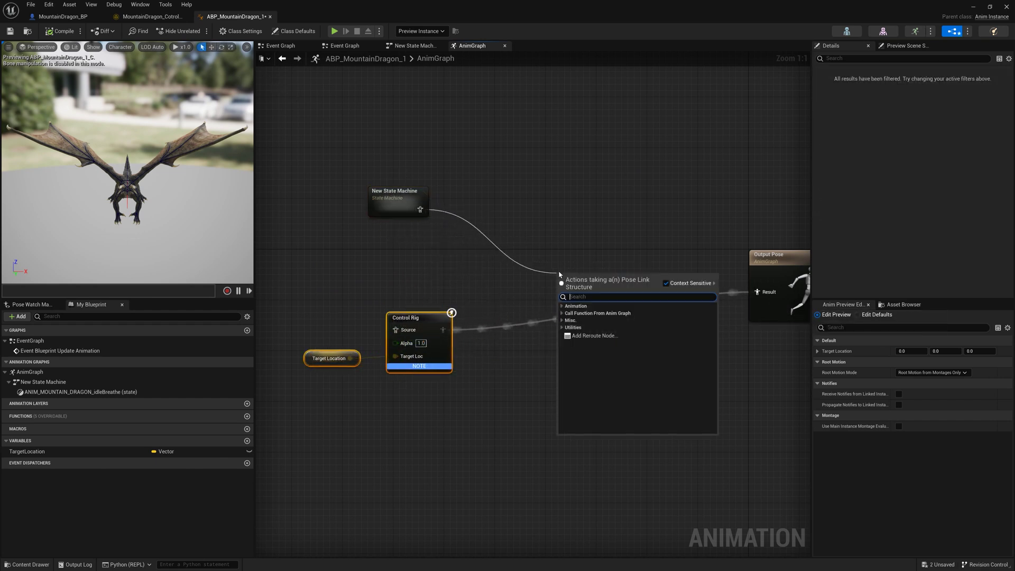
pyautogui.write('la')
pyautogui.press('Return')
pyautogui.moveTo(444, 330); pyautogui.dragTo(562, 298)
pyautogui.moveTo(629, 286); pyautogui.dragTo(629, 274)
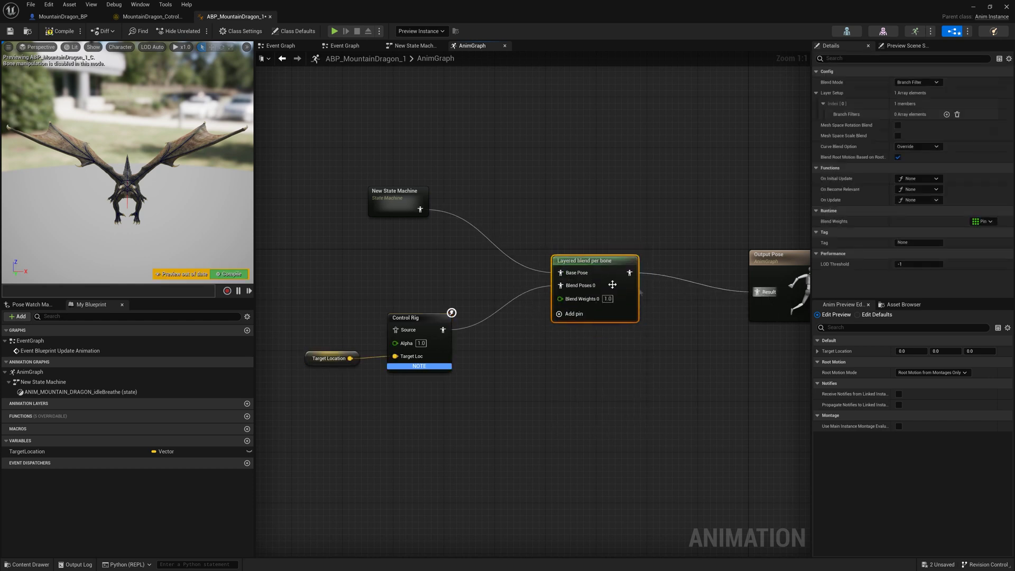
# - Add a branch filter to the Layered blend per bone node's layer setup and expand its bone settings
pyautogui.click(947, 115)
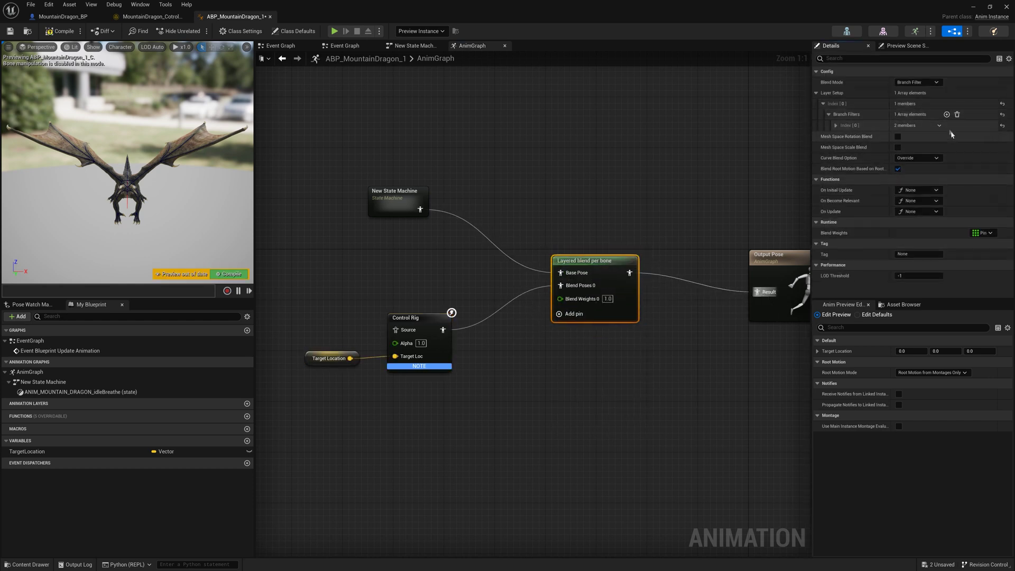
pyautogui.click(836, 125)
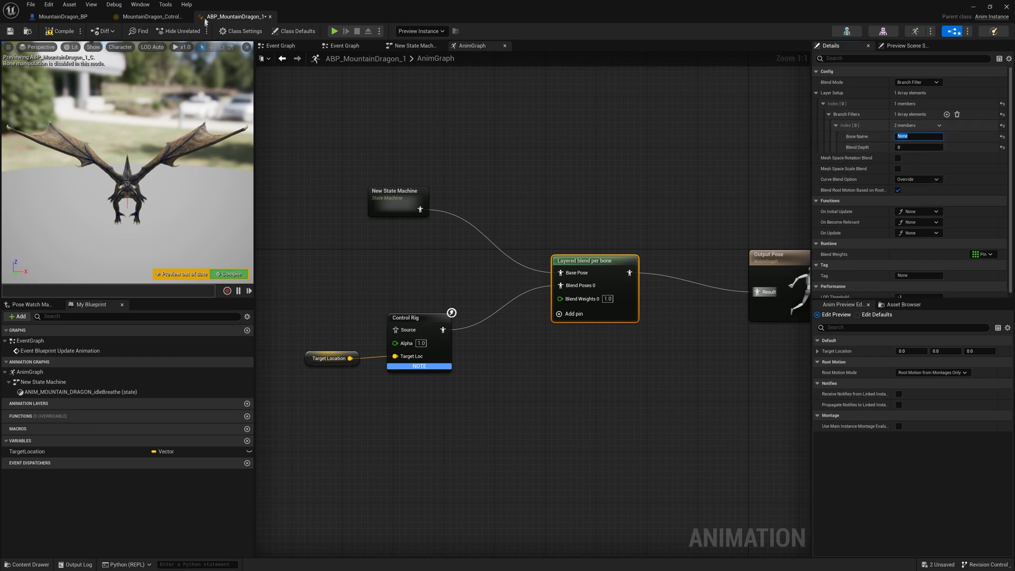
# - Select the MOUNTAIN_DRAGON_-Neck bone in MountainDragon_CotrolRig's hierarchy and inspect its details and preview scene settings for the bone name
pyautogui.click(150, 16)
pyautogui.click(28, 305)
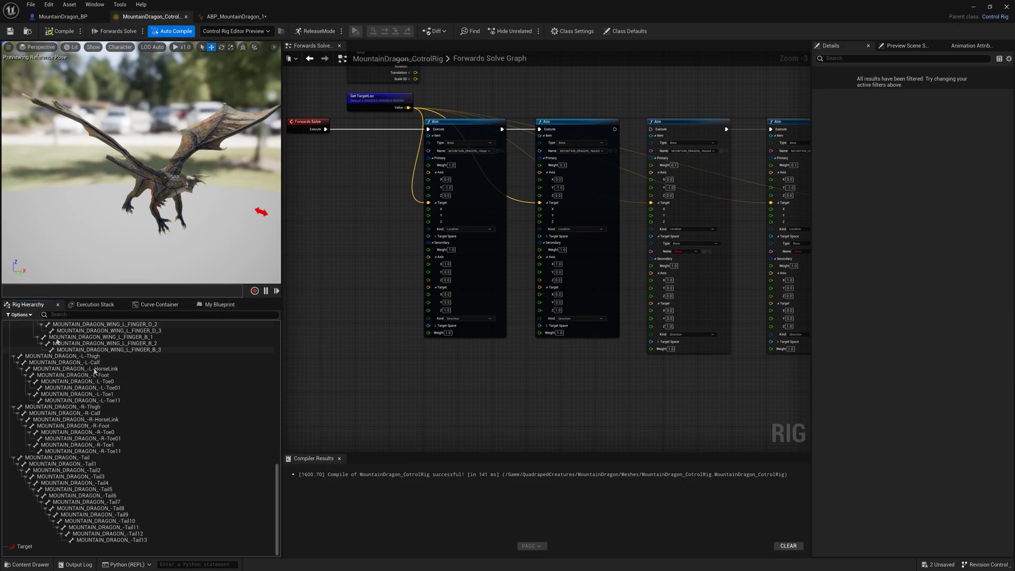
pyautogui.click(167, 183)
pyautogui.press('f')
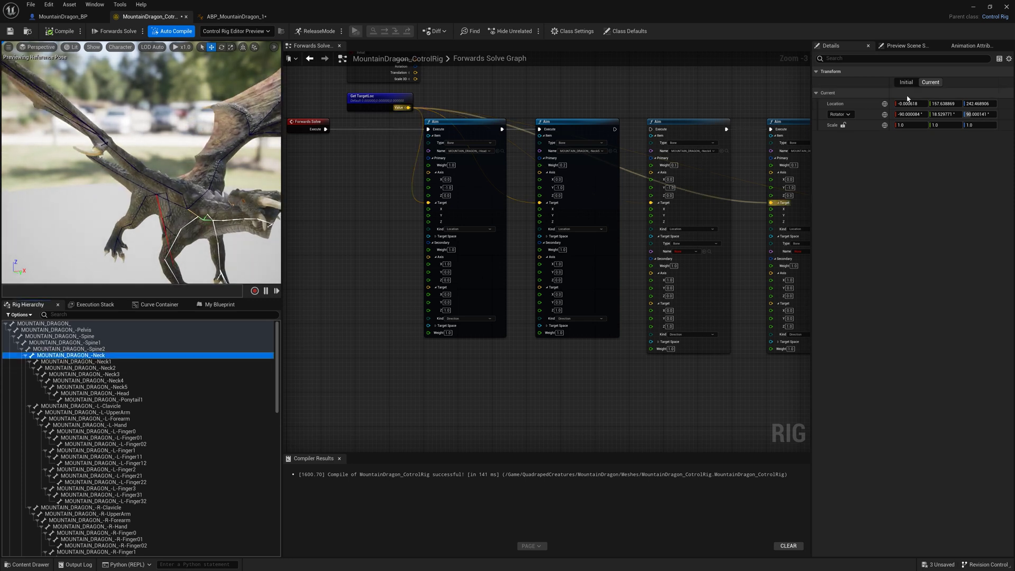
pyautogui.rightClick(93, 358)
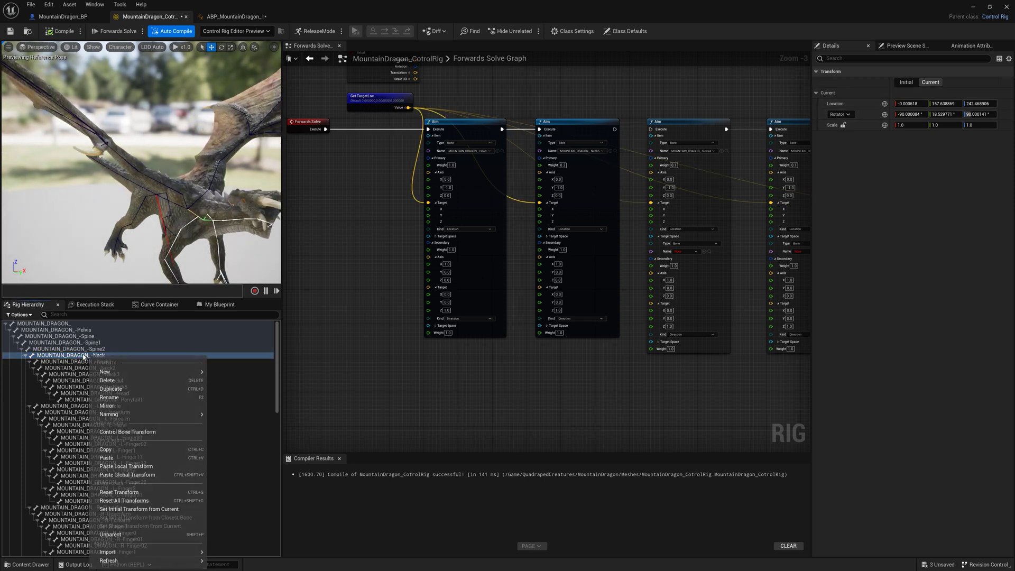
pyautogui.click(410, 313)
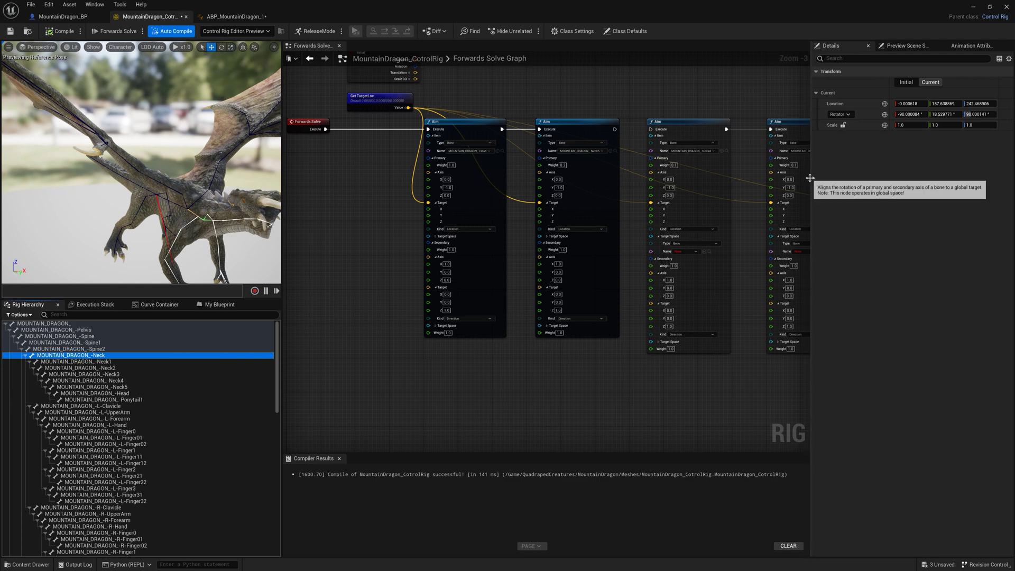
pyautogui.moveTo(813, 181); pyautogui.dragTo(773, 180)
pyautogui.click(867, 45)
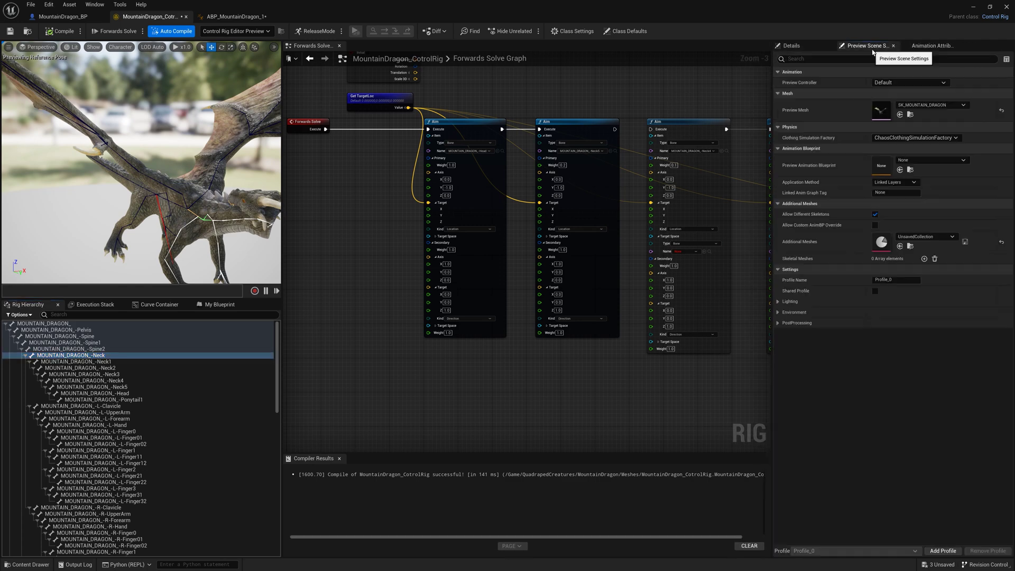
pyautogui.click(792, 46)
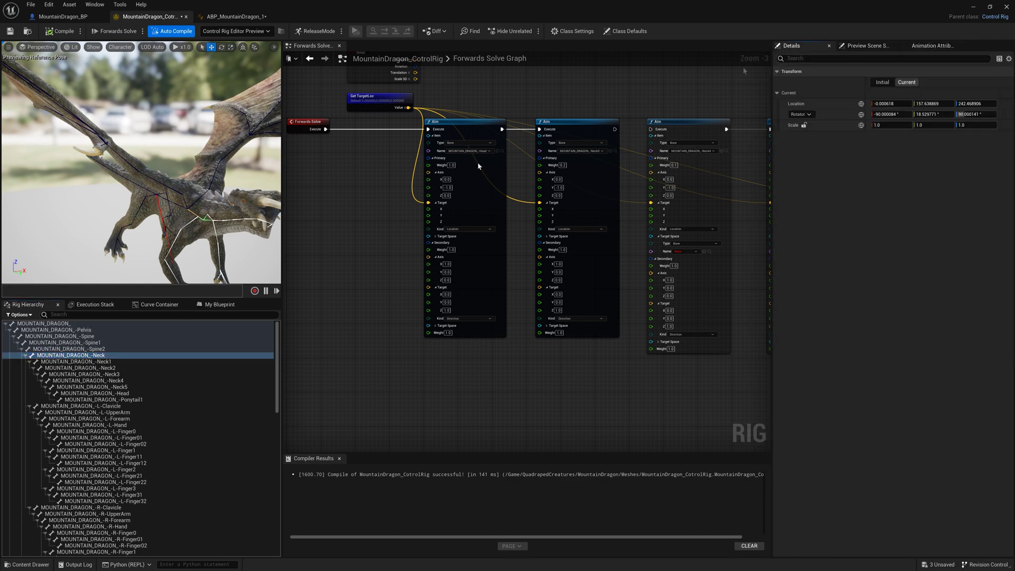
pyautogui.rightClick(68, 357)
pyautogui.moveTo(86, 373)
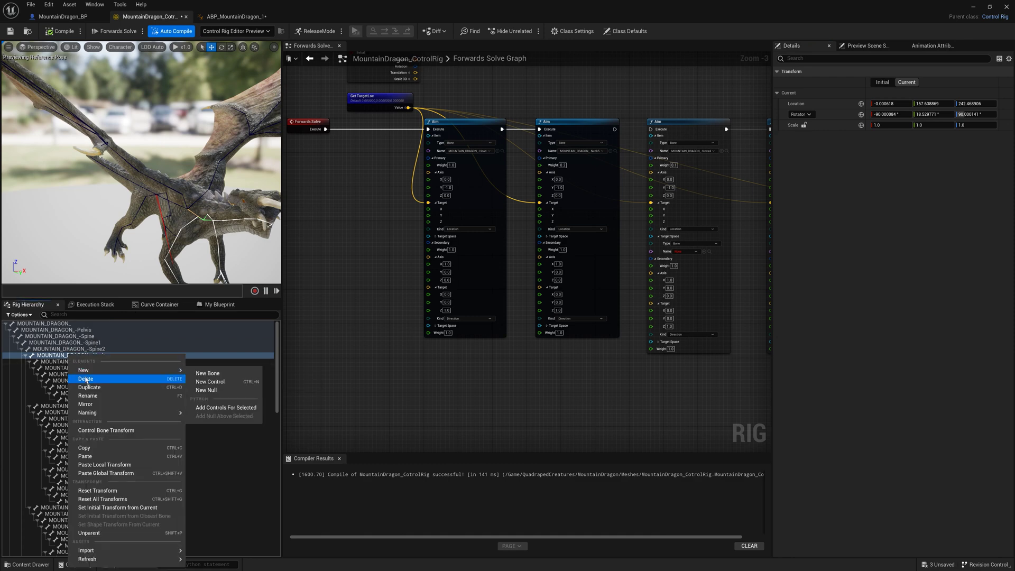
pyautogui.click(88, 396)
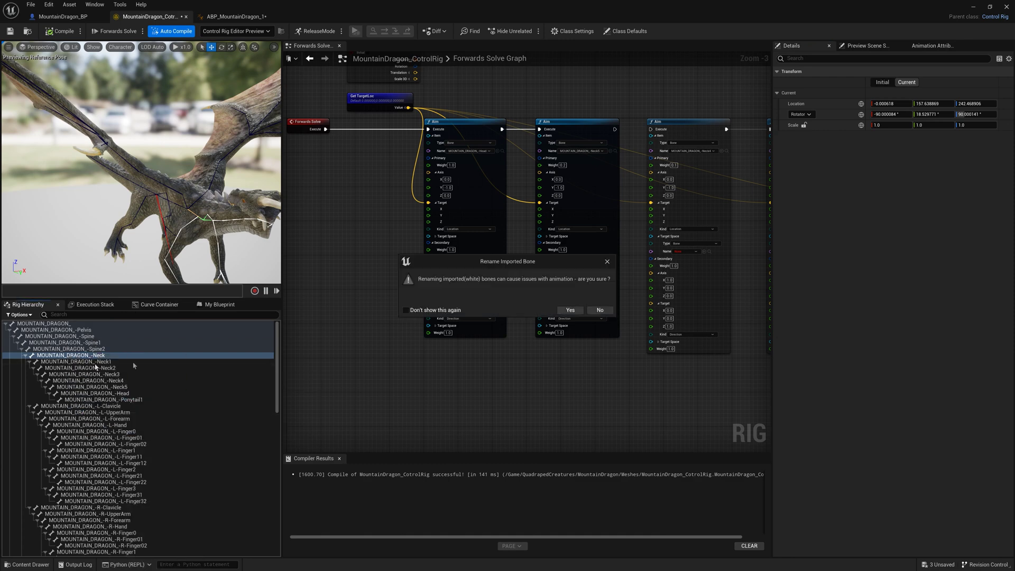
pyautogui.click(599, 311)
pyautogui.click(866, 49)
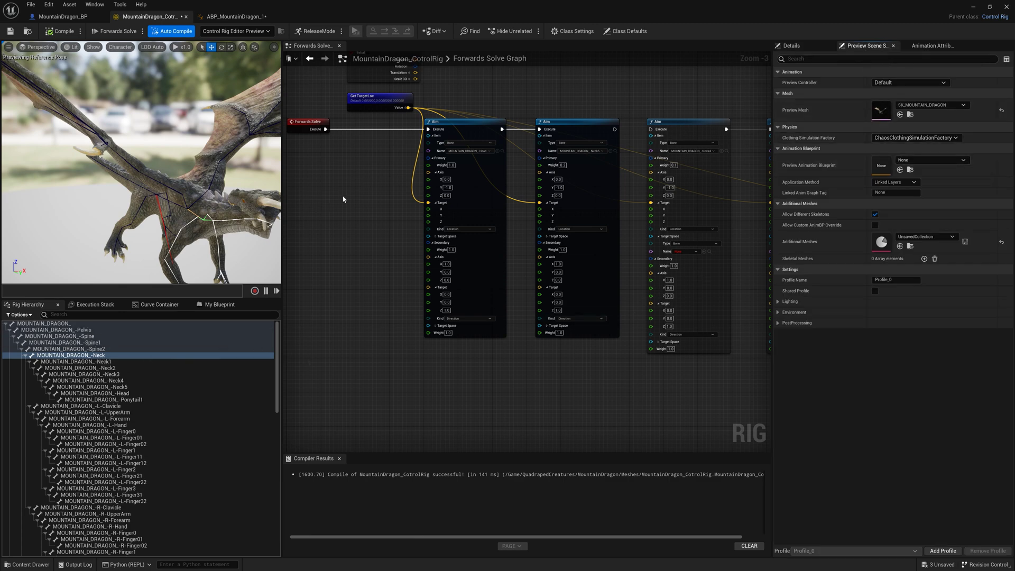
# - Duplicate the New State Machine node in ABP_MountainDragon_1's AnimGraph, feed the copy into the Control Rig's Source, and compile
pyautogui.click(227, 17)
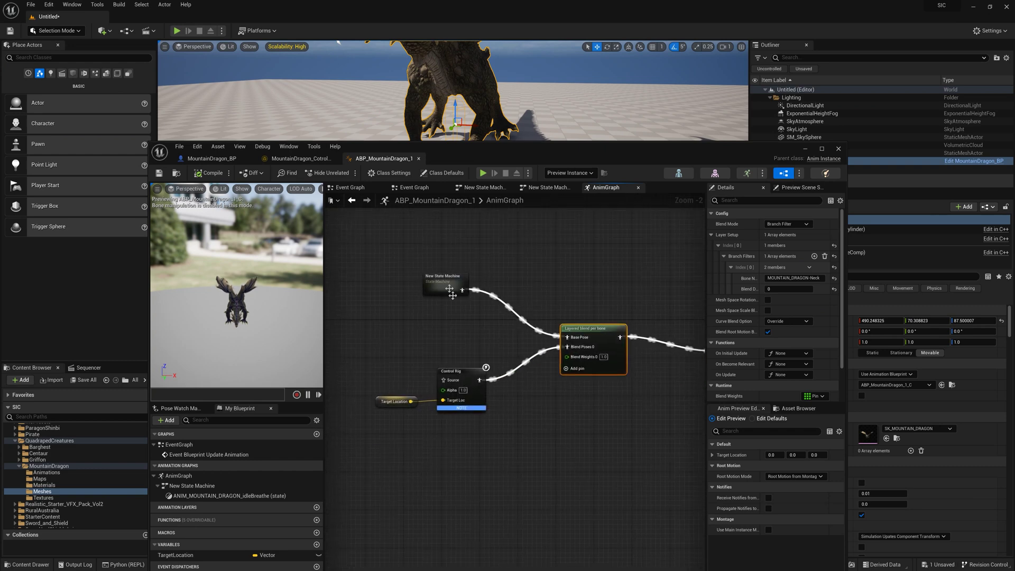
pyautogui.click(451, 288)
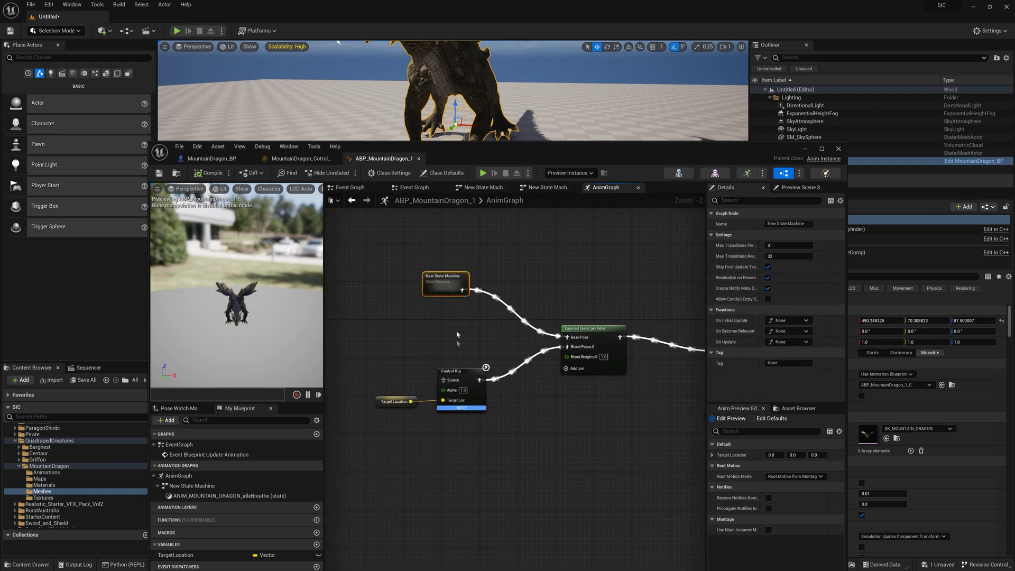
pyautogui.hotkey('ctrl', 'd')
pyautogui.moveTo(392, 343); pyautogui.dragTo(366, 371)
pyautogui.click(210, 173)
pyautogui.moveTo(444, 279); pyautogui.dragTo(373, 299)
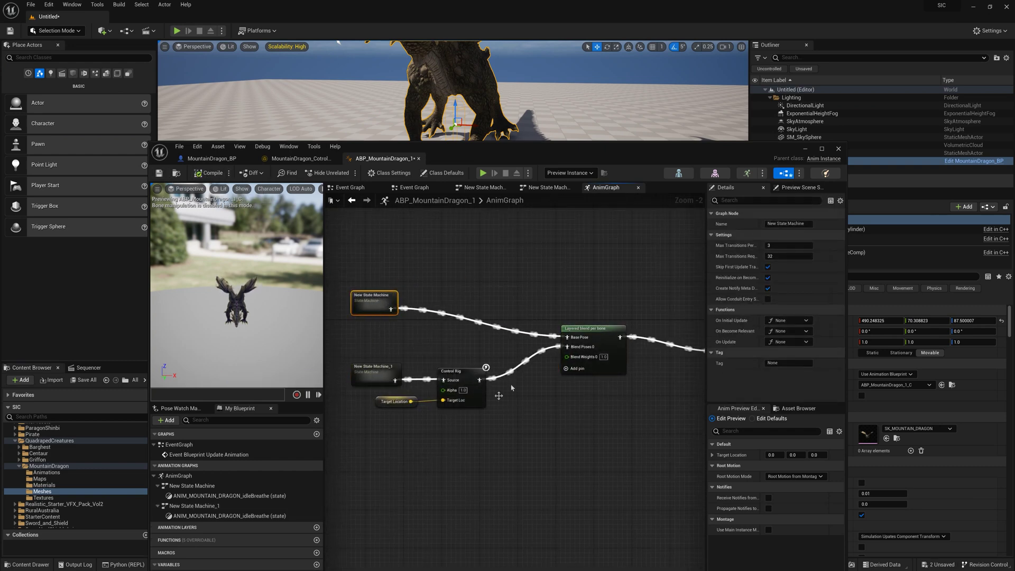
# - Play the level and run around the dragon to check the idle animation blended with the Control Rig
pyautogui.moveTo(370, 148); pyautogui.dragTo(362, 397)
pyautogui.click(177, 31)
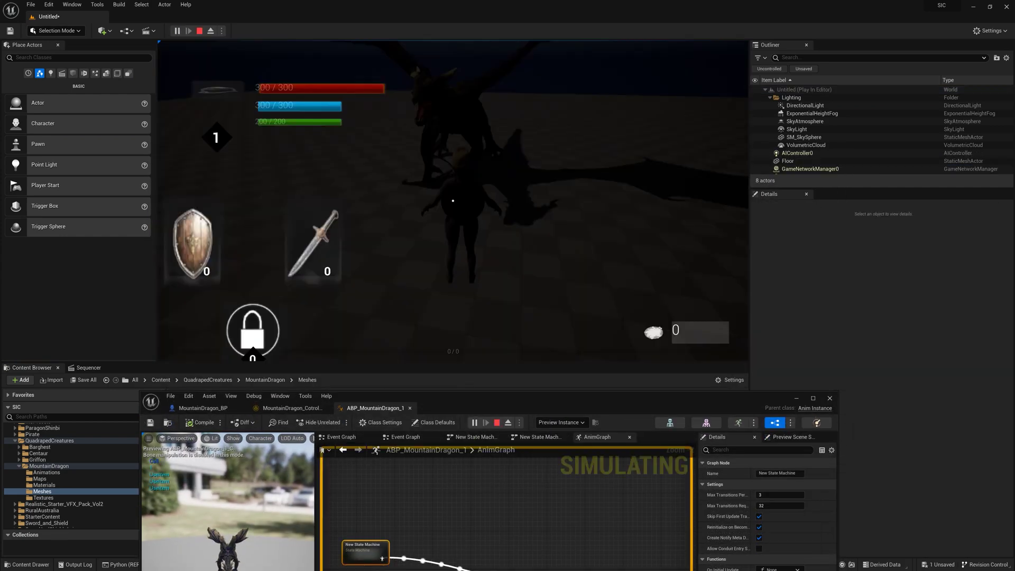
pyautogui.press('w')
pyautogui.press('a')
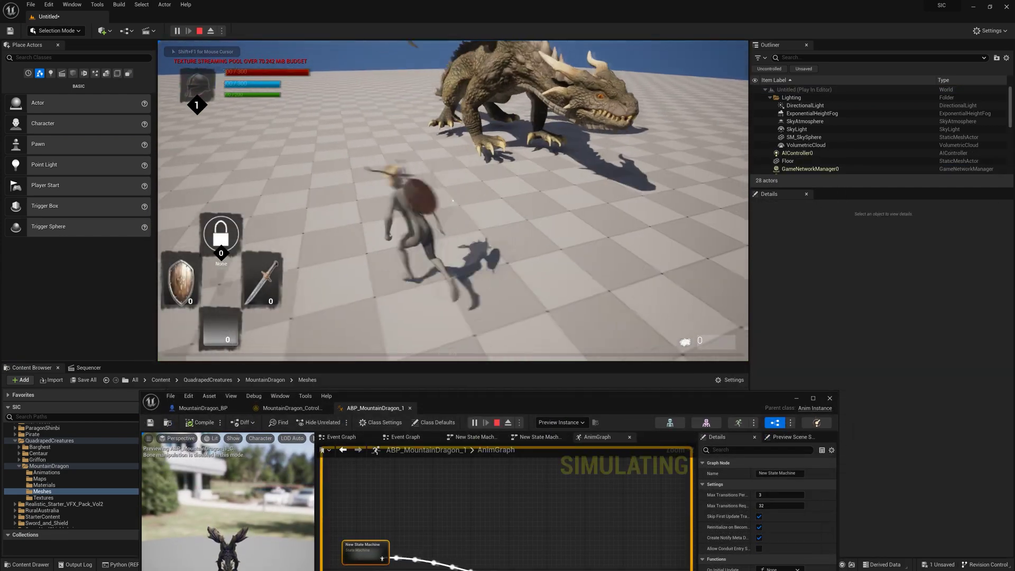
pyautogui.press('d')
pyautogui.press('Escape')
# - Correct the Layered blend per bone node's branch filter Bone Name to MOUNTAIN_DRAGON_-Neck, using the Neck bone's name from the skeleton
pyautogui.moveTo(478, 405); pyautogui.dragTo(479, 251)
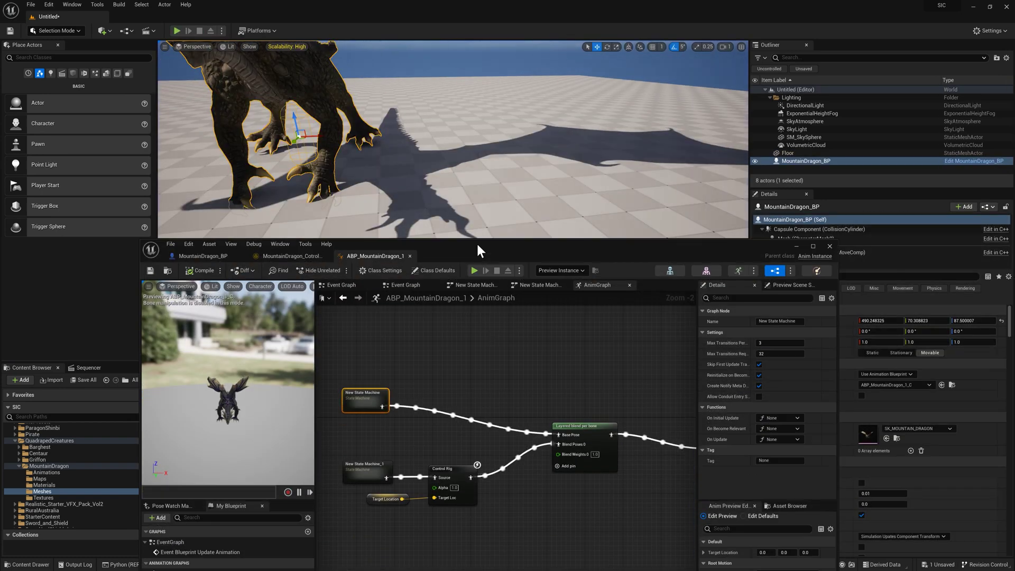
pyautogui.click(577, 426)
pyautogui.moveTo(448, 450); pyautogui.dragTo(446, 417, button='right')
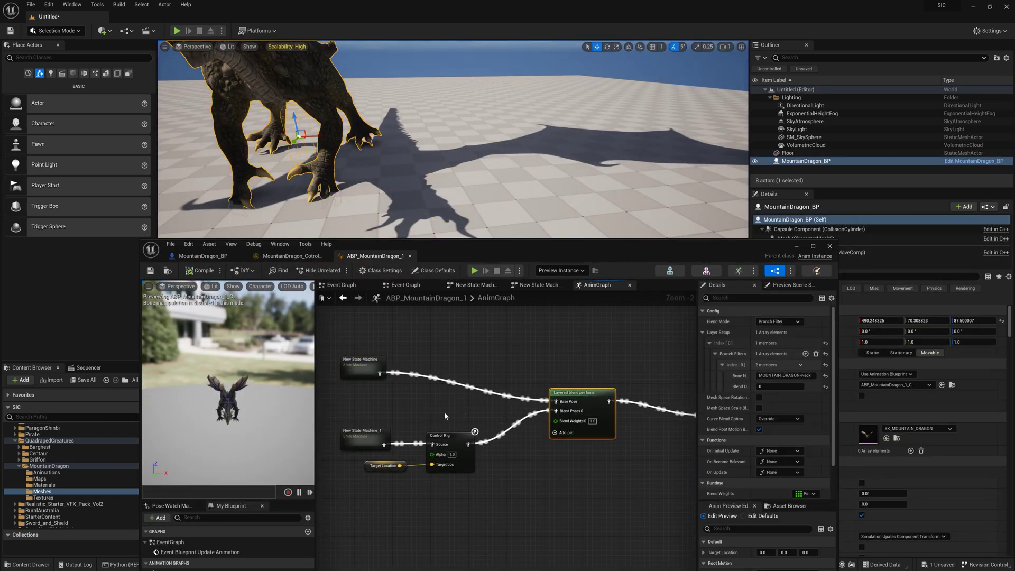
pyautogui.click(785, 375)
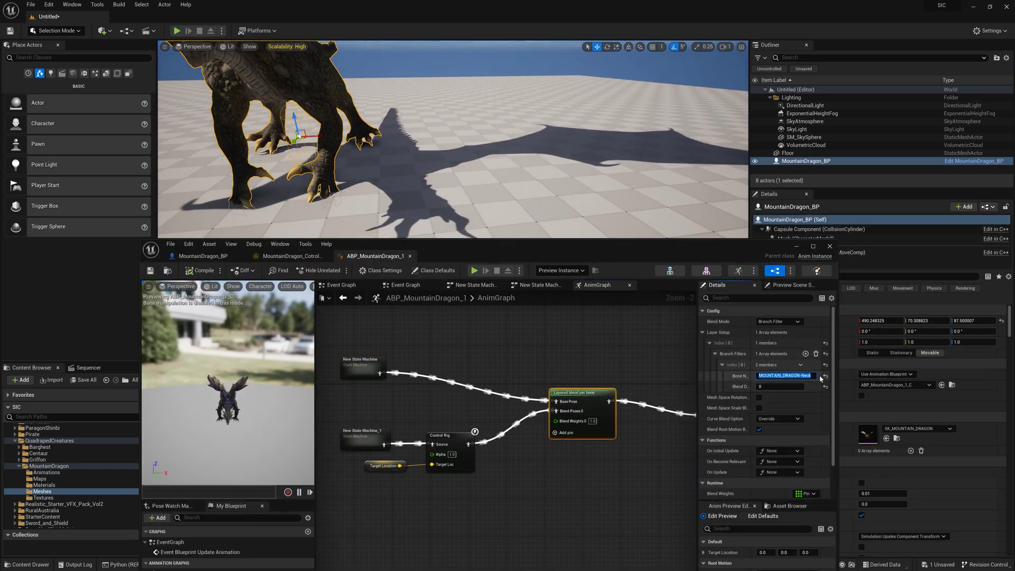
pyautogui.click(670, 270)
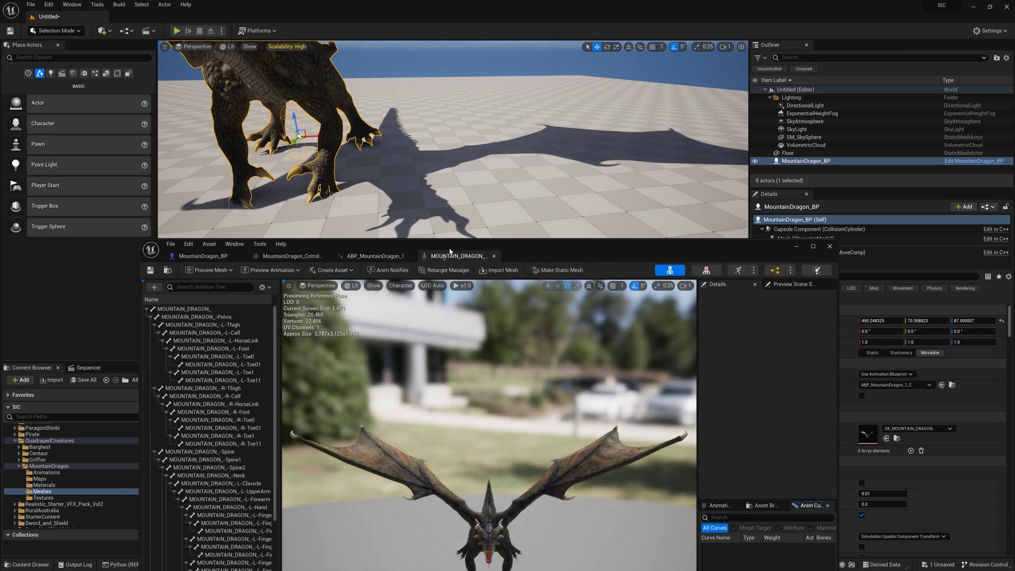
pyautogui.click(320, 373)
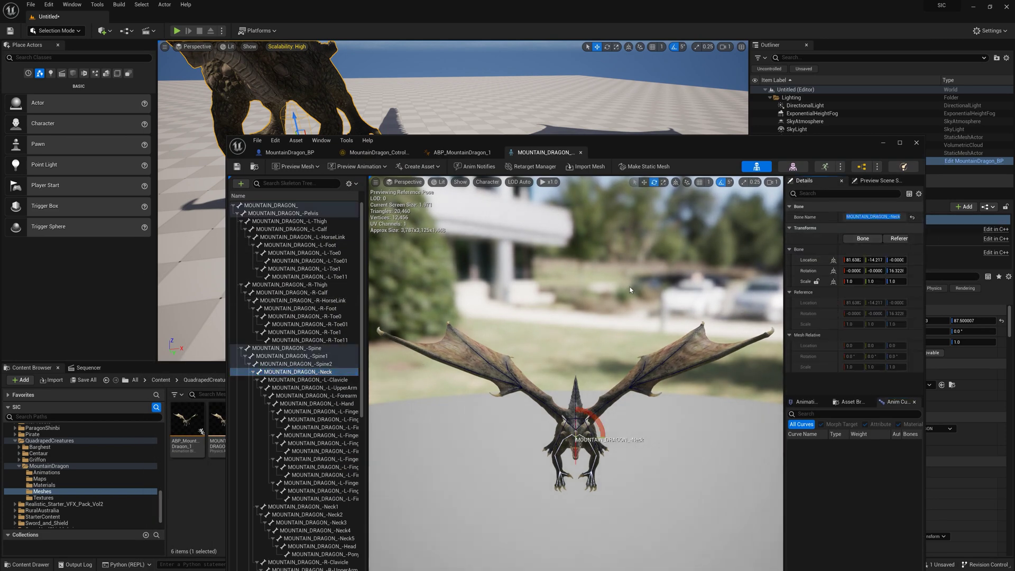
pyautogui.click(379, 152)
pyautogui.click(462, 152)
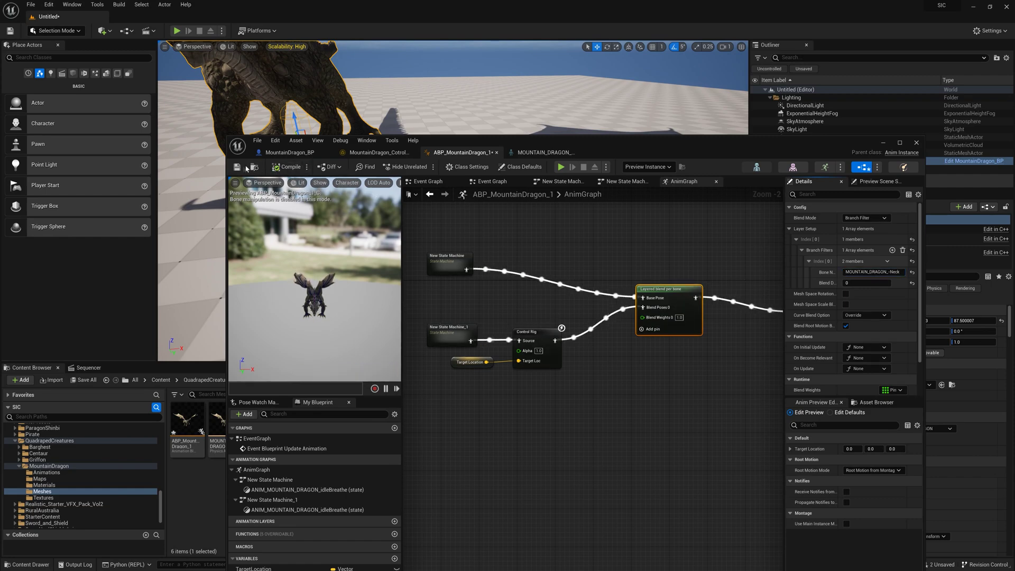
# - Play the level again and move around the dragon to check its head tracking with the corrected neck bone filter
pyautogui.moveTo(519, 149); pyautogui.dragTo(404, 432)
pyautogui.click(175, 29)
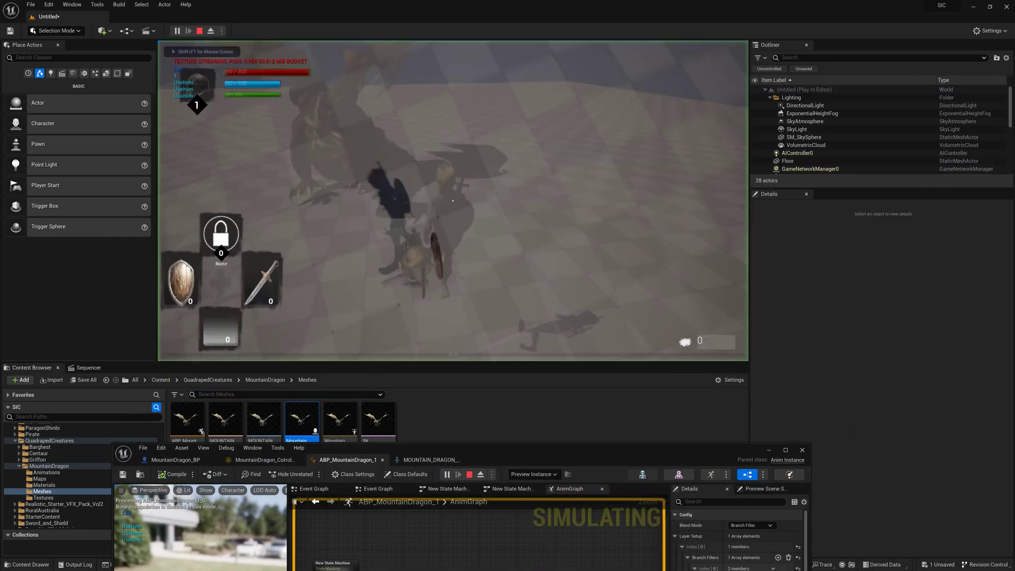
pyautogui.press('w')
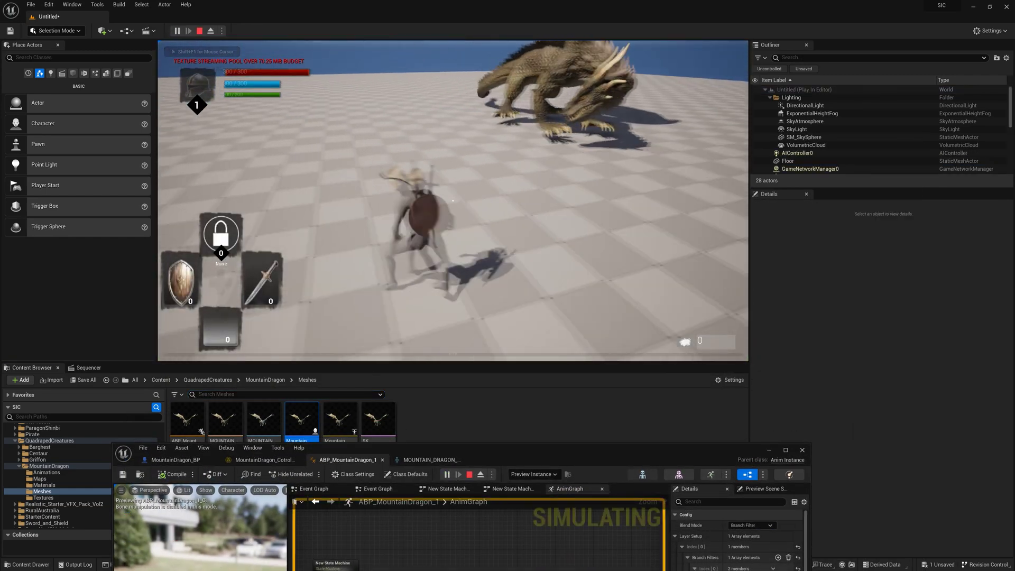
pyautogui.press('d')
pyautogui.press('a')
pyautogui.press('w')
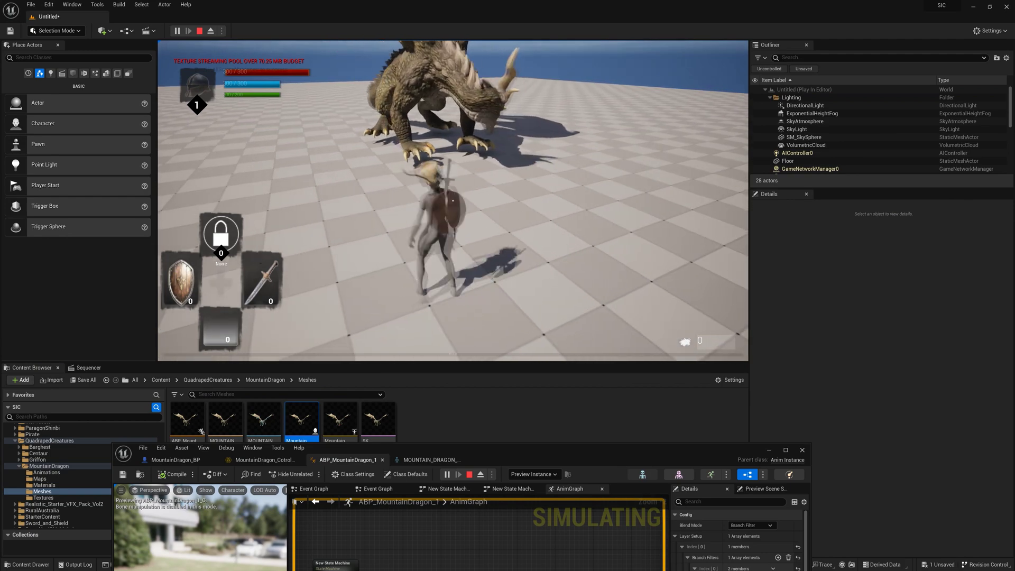
pyautogui.press('d')
pyautogui.press('a')
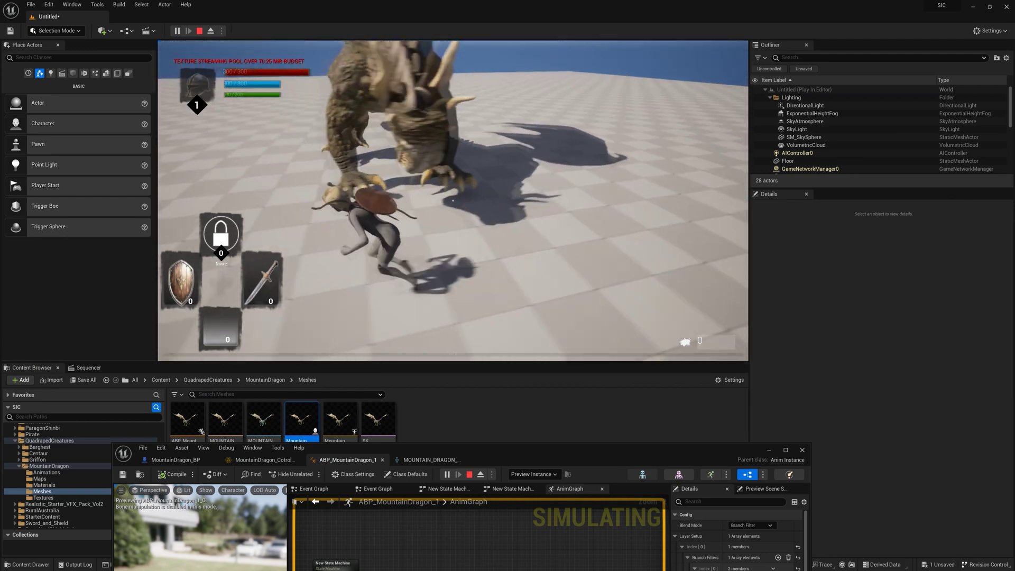
pyautogui.press('s')
pyautogui.press('w')
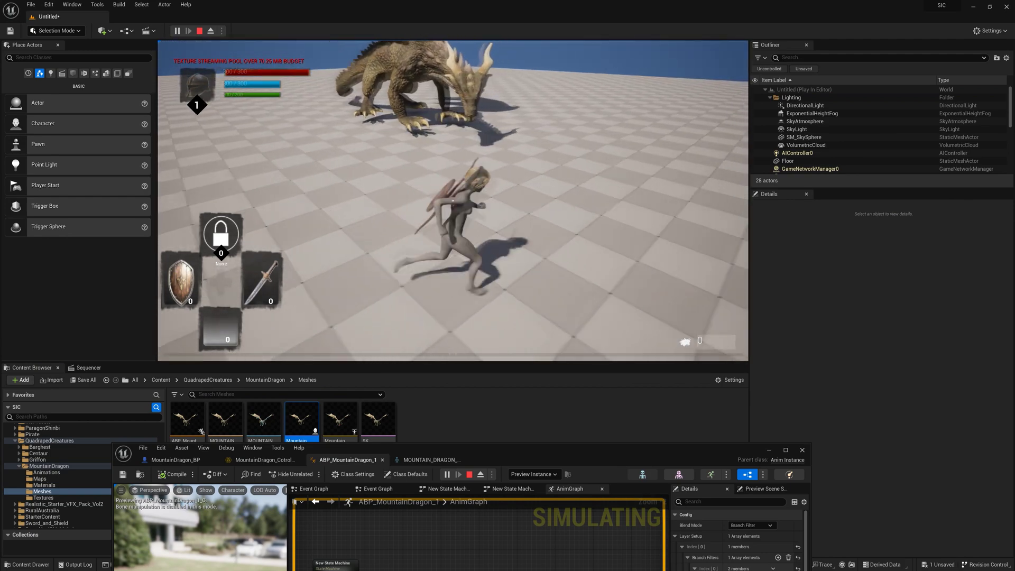
pyautogui.press('Escape')
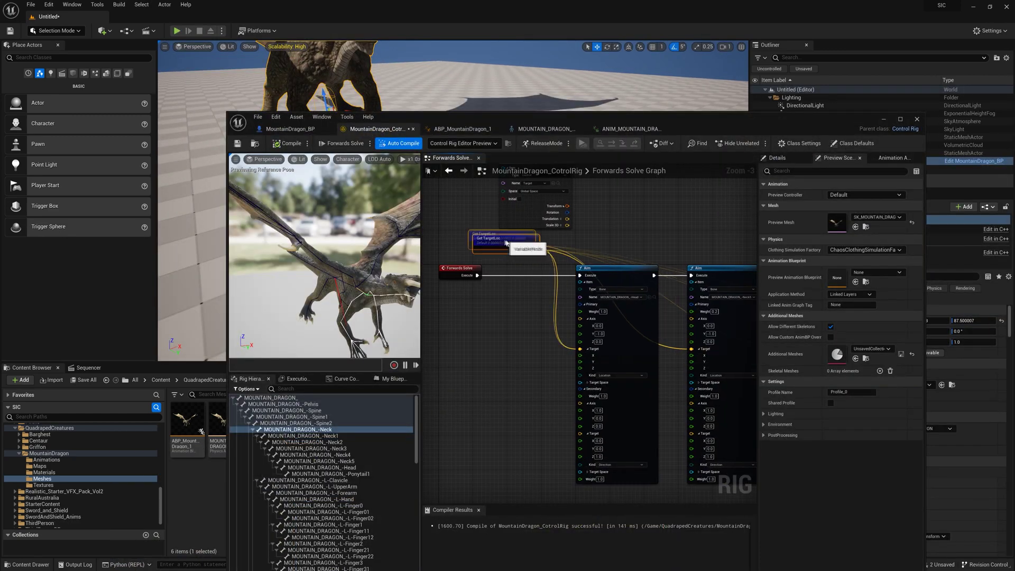
# - Insert a To World node between Get TargetLoc and the Aim nodes' Target inputs in the Control Rig's Forwards Solve graph, and compile
pyautogui.moveTo(669, 384); pyautogui.dragTo(632, 393, button='right')
pyautogui.scroll(3, 518, 309)
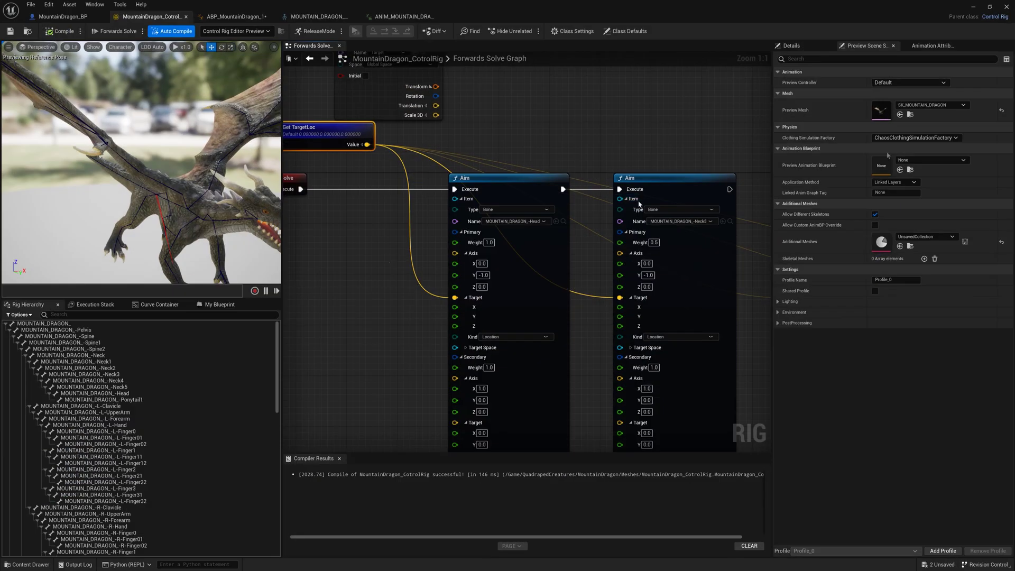
pyautogui.moveTo(306, 145); pyautogui.dragTo(448, 213, button='right')
pyautogui.moveTo(449, 213); pyautogui.dragTo(484, 225)
pyautogui.write('wo')
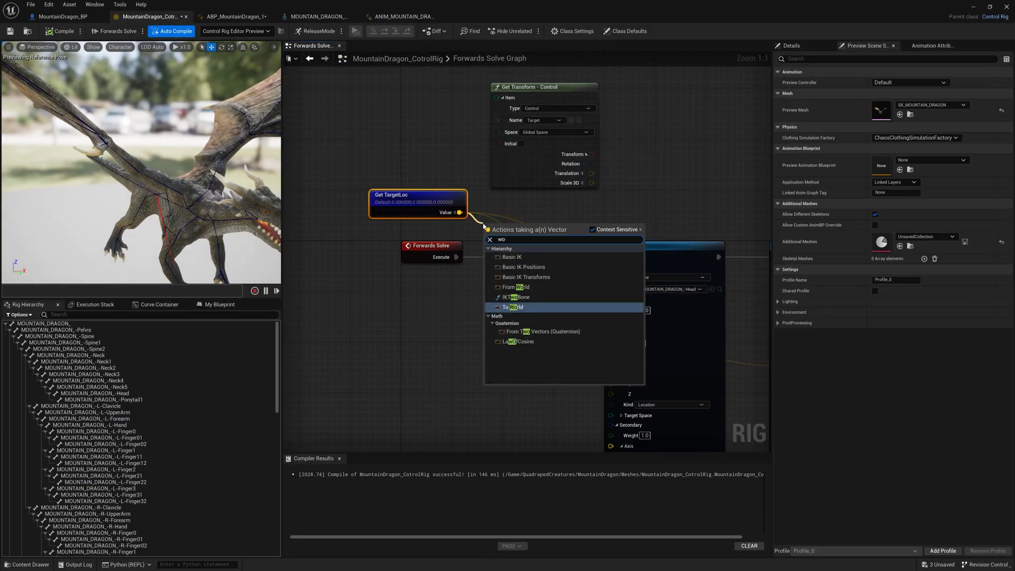
pyautogui.press('Up')
pyautogui.press('Up')
pyautogui.click(513, 307)
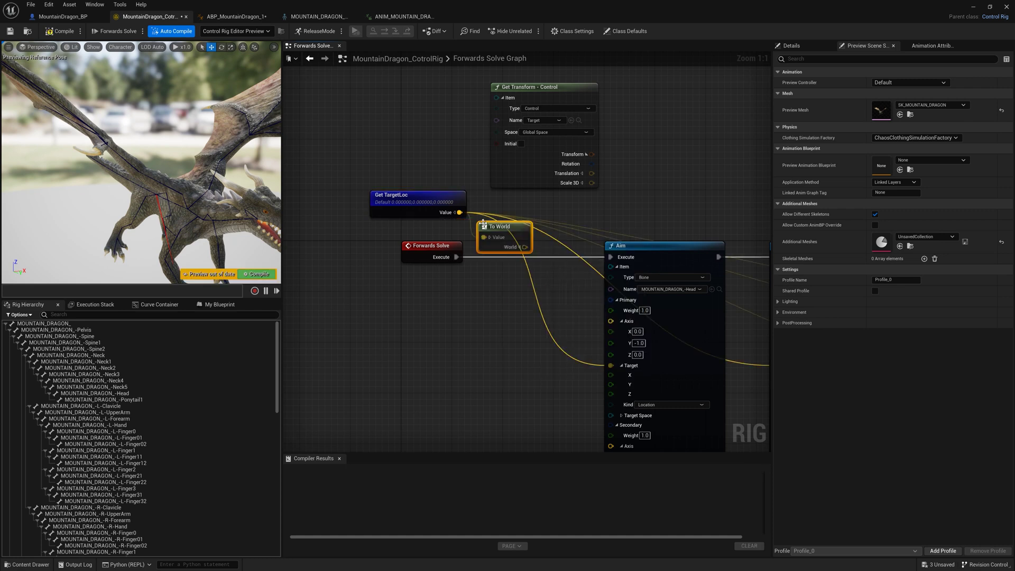
pyautogui.moveTo(433, 195); pyautogui.dragTo(524, 247)
pyautogui.moveTo(548, 224); pyautogui.dragTo(526, 219, button='right')
pyautogui.moveTo(406, 201); pyautogui.dragTo(496, 196)
pyautogui.moveTo(365, 184); pyautogui.dragTo(390, 191)
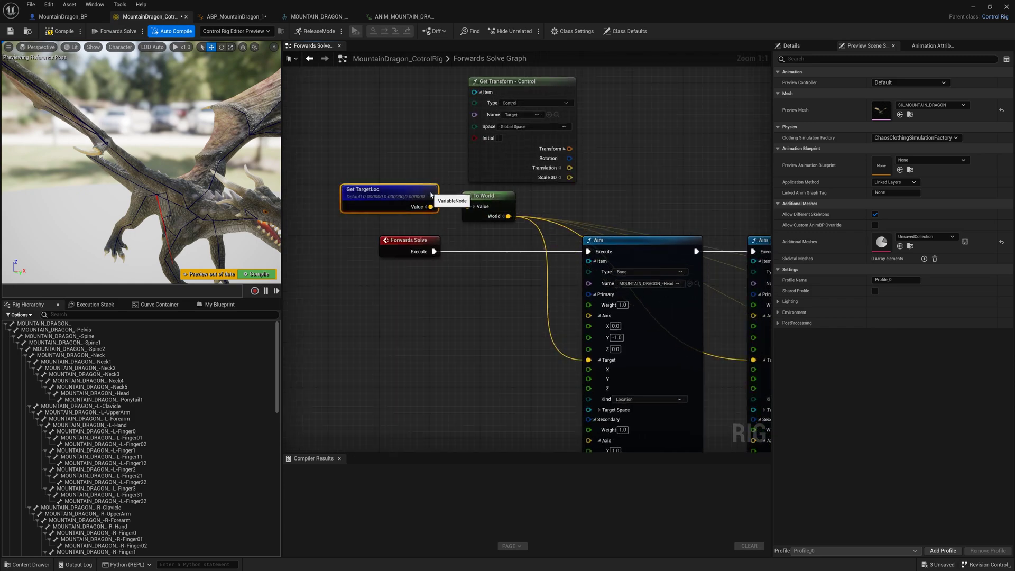
pyautogui.click(60, 31)
# - Play the level to check the dragon's head tracking with the To World conversion
pyautogui.moveTo(521, 9); pyautogui.dragTo(521, 378)
pyautogui.click(177, 30)
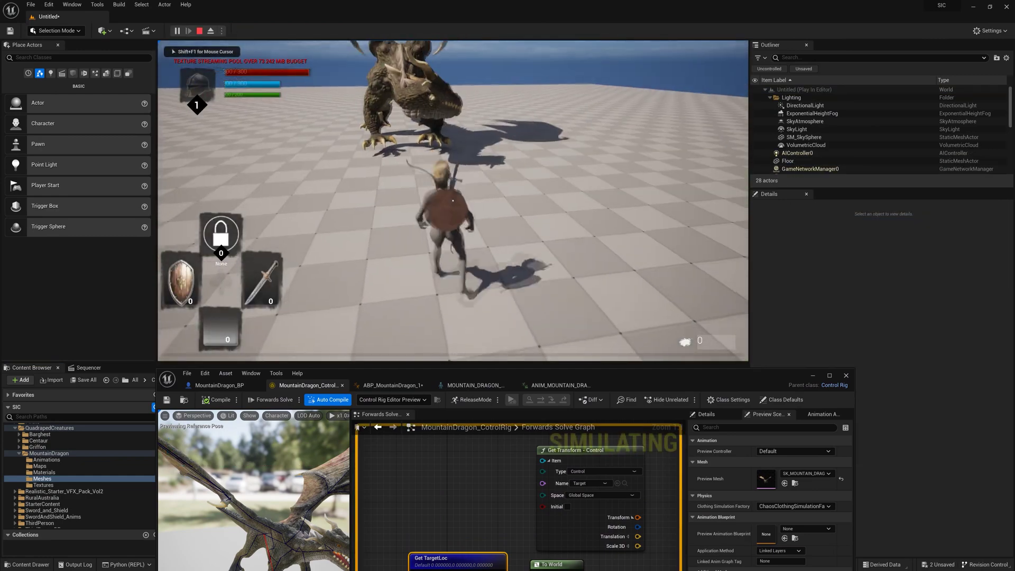
pyautogui.press('Escape')
# - Replace the To World node after Get TargetLoc with a From World node, and compile and save the Control Rig
pyautogui.moveTo(598, 387); pyautogui.dragTo(612, 196)
pyautogui.moveTo(513, 385); pyautogui.dragTo(552, 397)
pyautogui.write('from,')
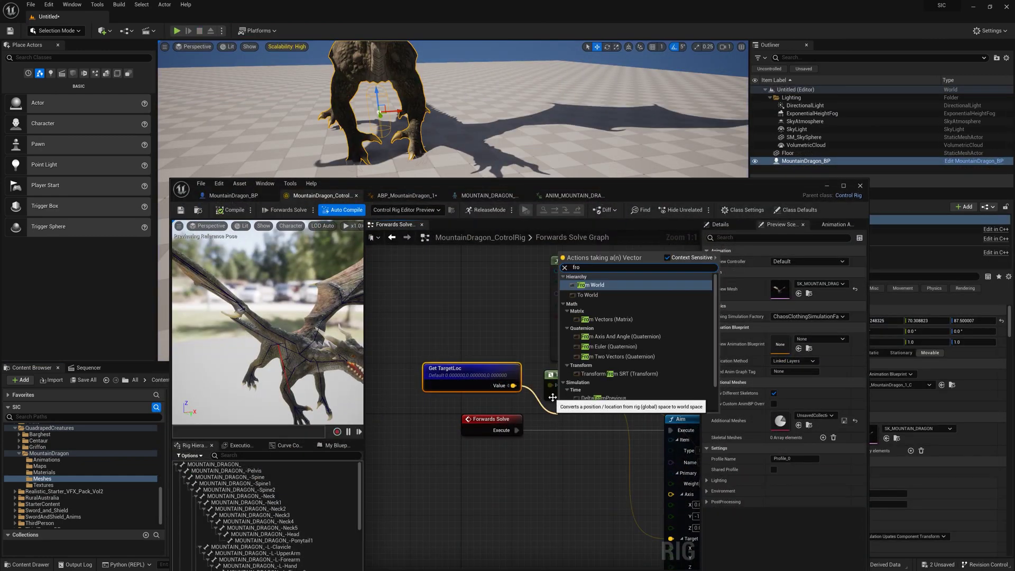
pyautogui.click(608, 294)
pyautogui.keyDown('ctrl'); pyautogui.moveTo(591, 395); pyautogui.dragTo(564, 376); pyautogui.keyUp('ctrl')
pyautogui.click(578, 385)
pyautogui.press('Delete')
pyautogui.click(583, 409)
pyautogui.click(231, 210)
pyautogui.click(181, 210)
# - Play the level to check the dragon's head tracking with the From World conversion
pyautogui.moveTo(410, 187); pyautogui.dragTo(384, 454)
pyautogui.click(178, 31)
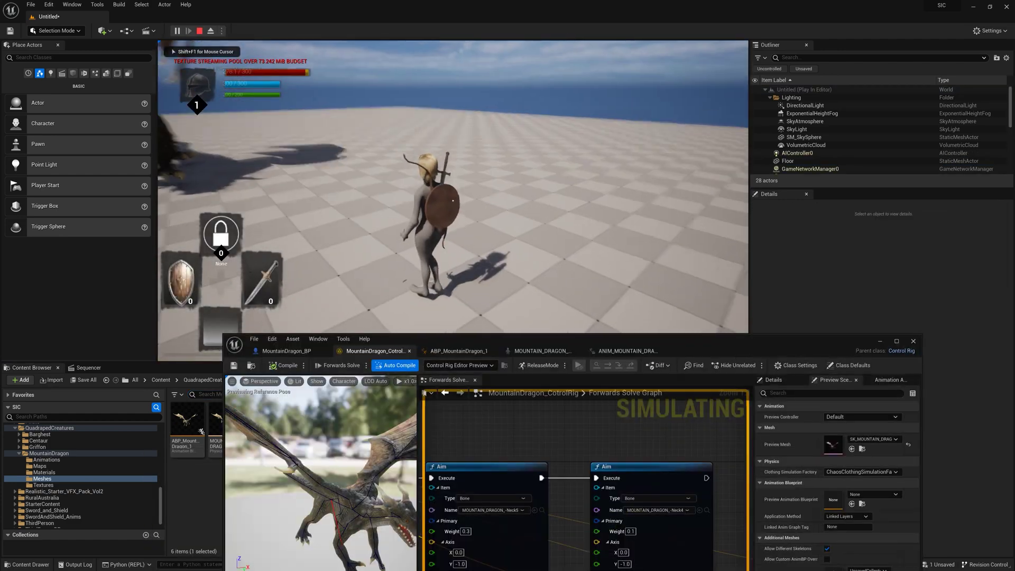
pyautogui.press('Escape')
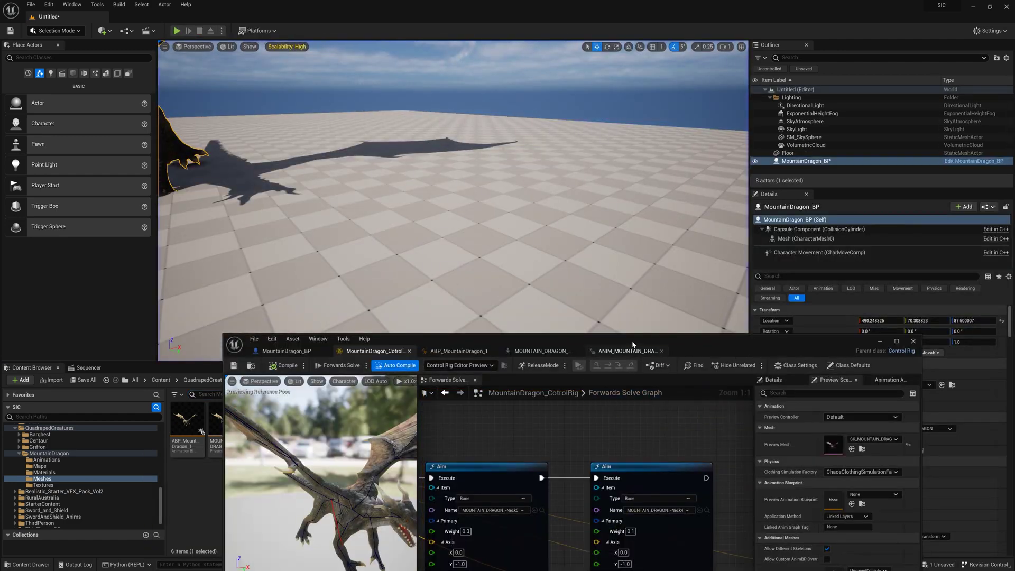
# - Break the execution link between the second and third Aim nodes in the Control Rig's Forwards Solve graph
pyautogui.moveTo(629, 350); pyautogui.dragTo(630, 247)
pyautogui.scroll(-4, 691, 342)
pyautogui.scroll(2, 691, 342)
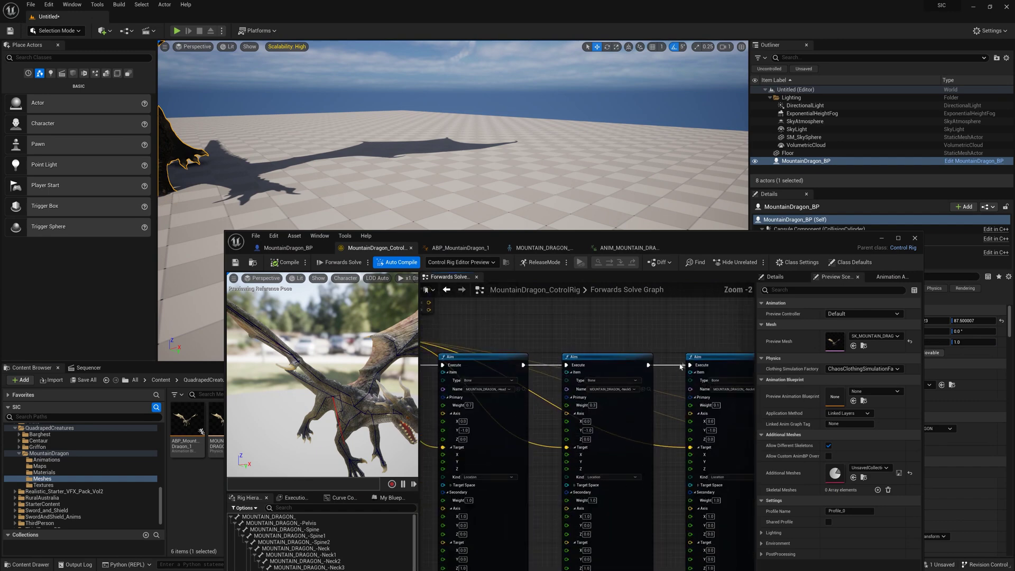
pyautogui.keyDown('alt'); pyautogui.click(674, 369); pyautogui.keyUp('alt')
pyautogui.moveTo(656, 332); pyautogui.dragTo(714, 353, button='right')
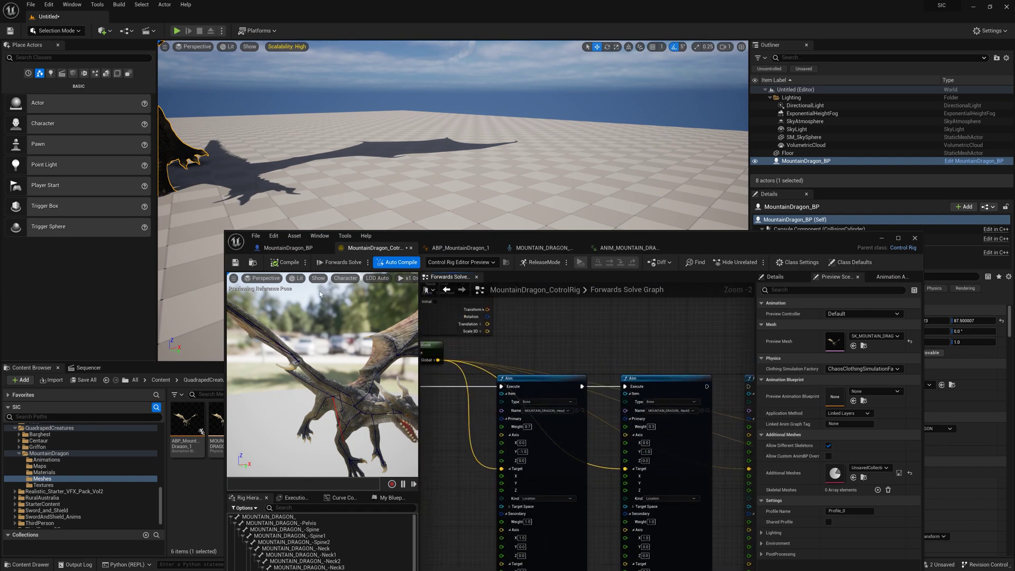
pyautogui.moveTo(561, 237); pyautogui.dragTo(642, 471)
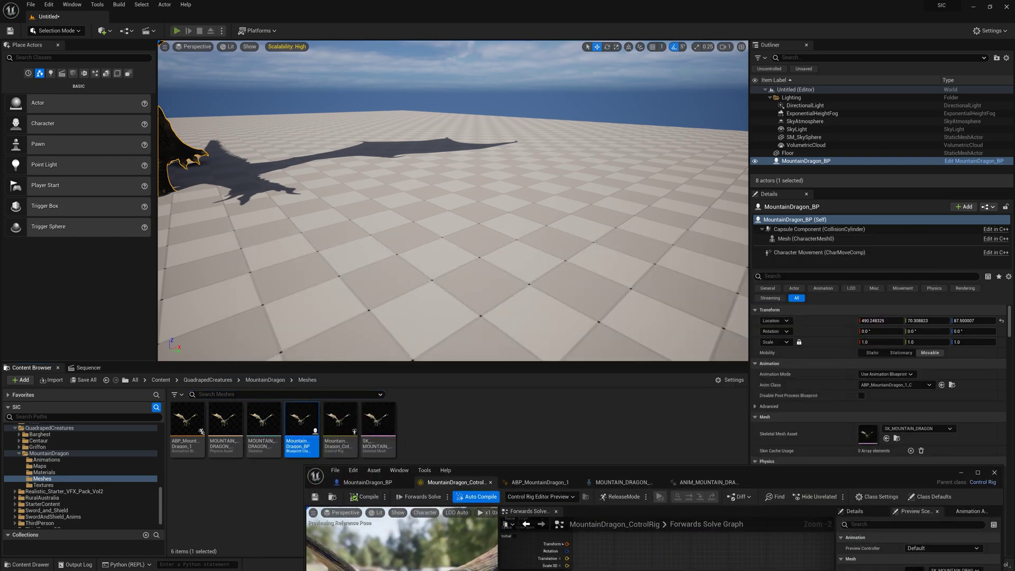
# - Play the level and run the character around the mountain dragon to check its head tracking with only two Aim nodes executing
pyautogui.hotkey('alt', 'p')
pyautogui.press('w')
pyautogui.press('d')
pyautogui.press('a')
pyautogui.press('w')
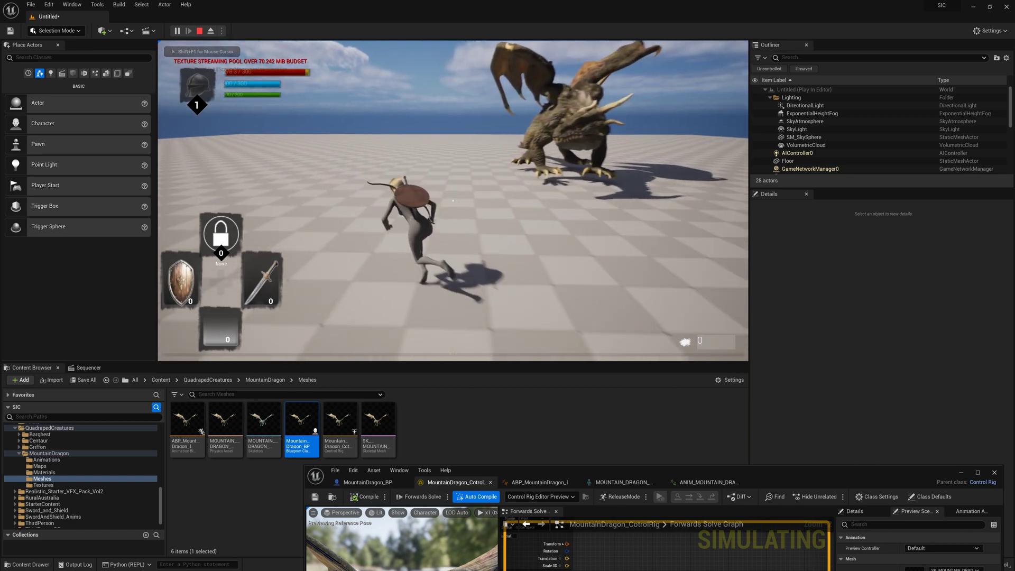
pyautogui.press('d')
pyautogui.press('w')
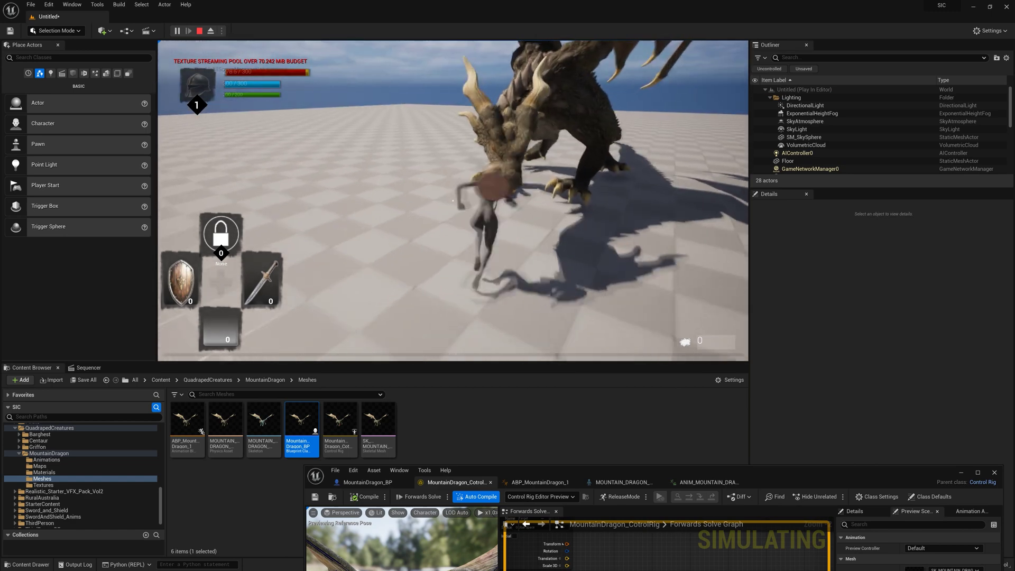
pyautogui.press('a')
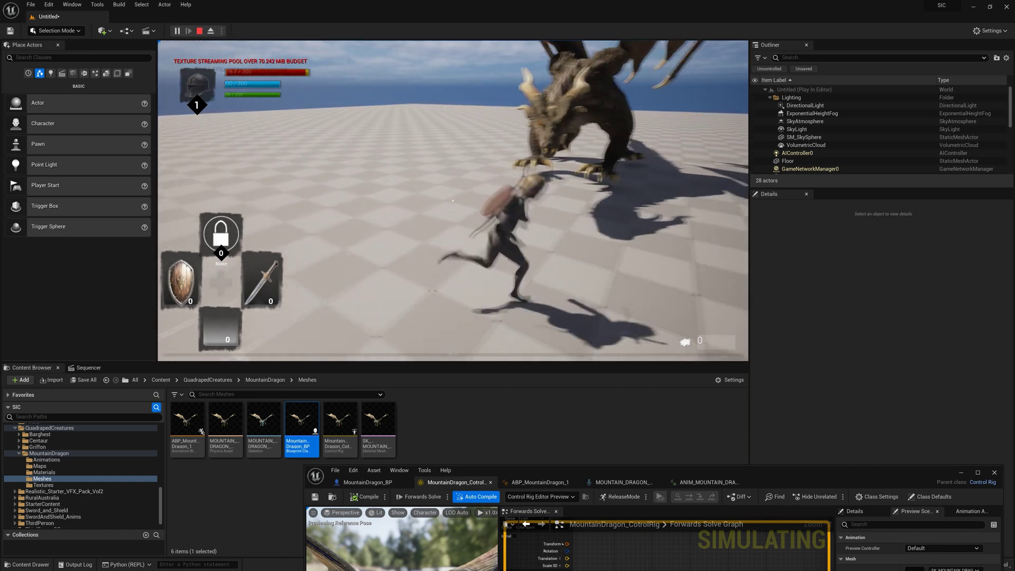
pyautogui.press('a')
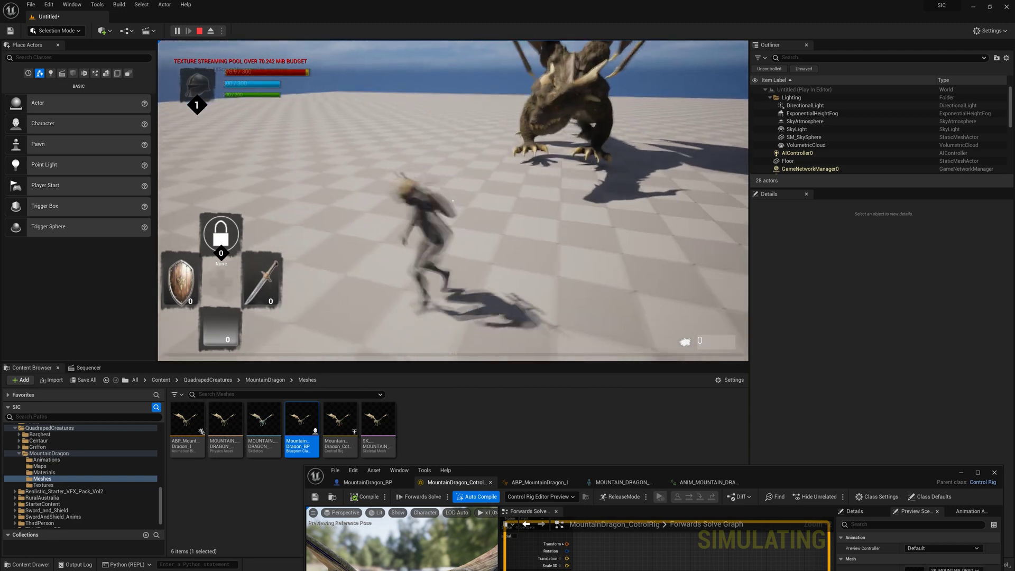
pyautogui.press('s')
pyautogui.press('w')
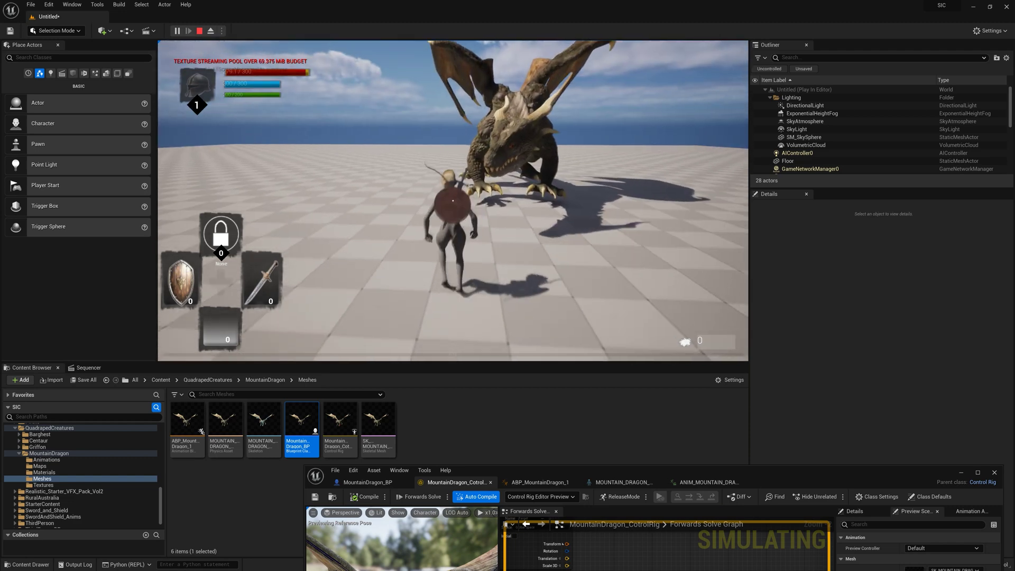
pyautogui.press('d')
pyautogui.press('a')
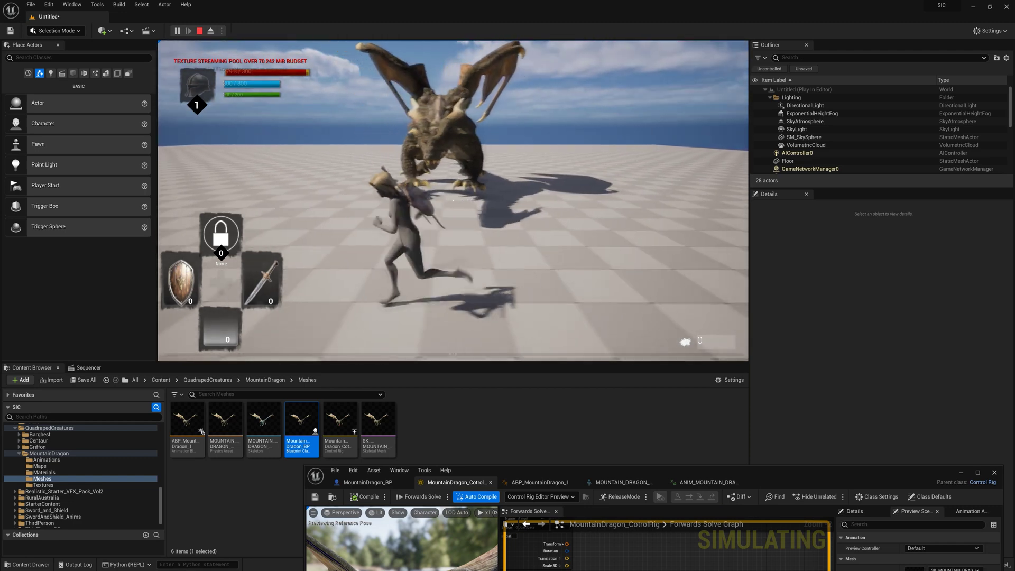
pyautogui.press('s')
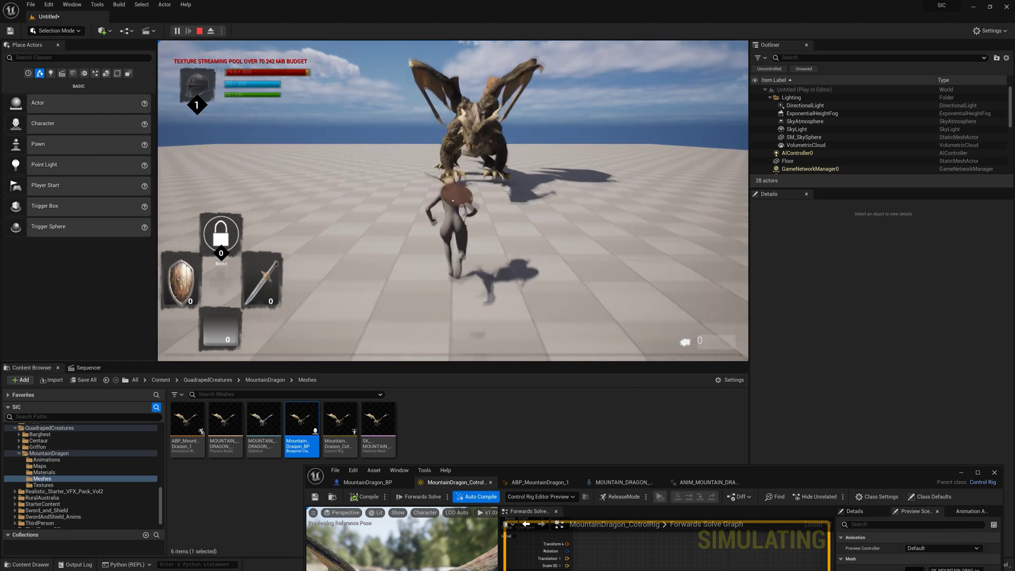
pyautogui.press('w')
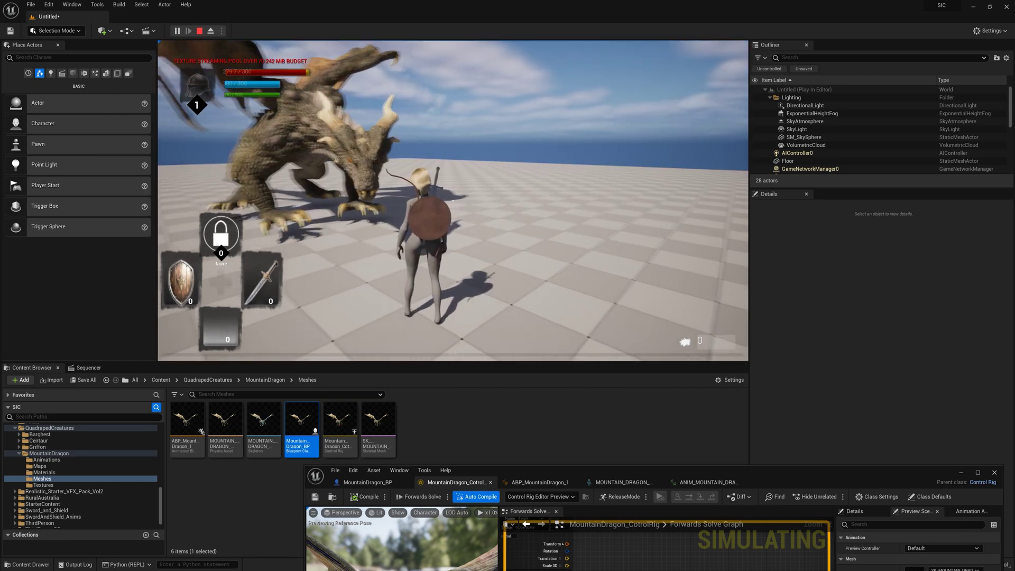
pyautogui.press('d')
pyautogui.press('a')
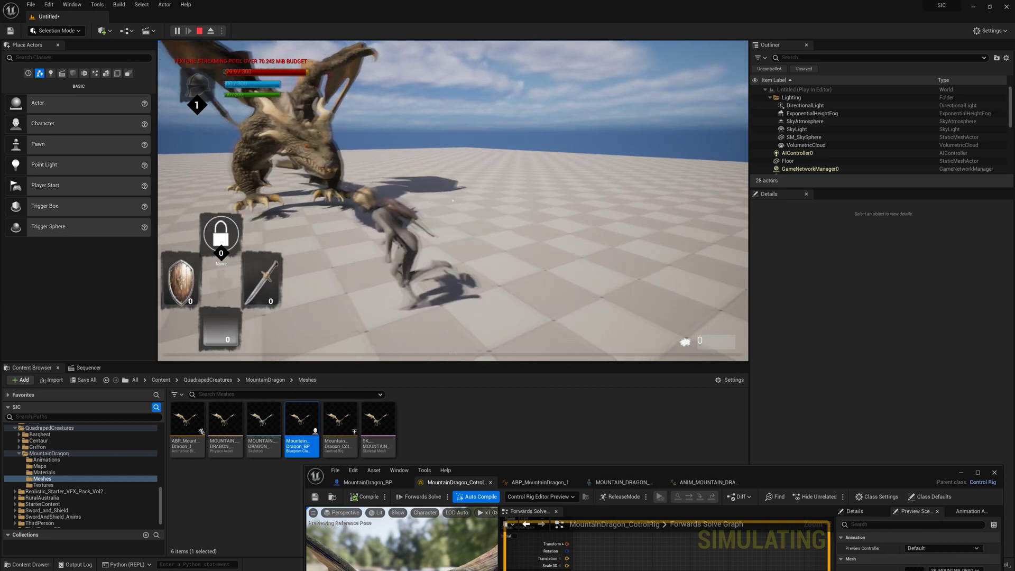
pyautogui.press('s')
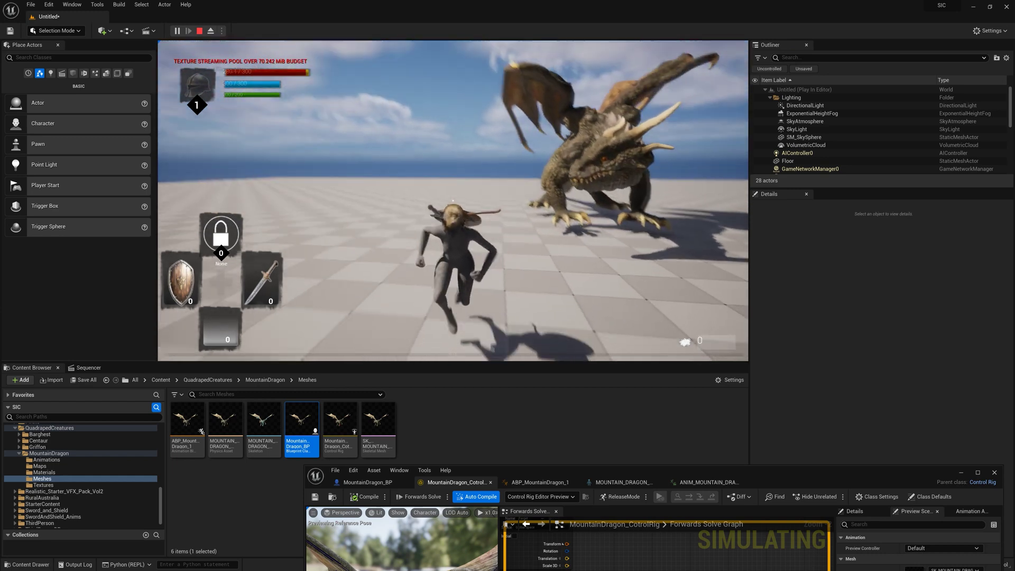
pyautogui.press('d')
pyautogui.press('w')
pyautogui.press('w')
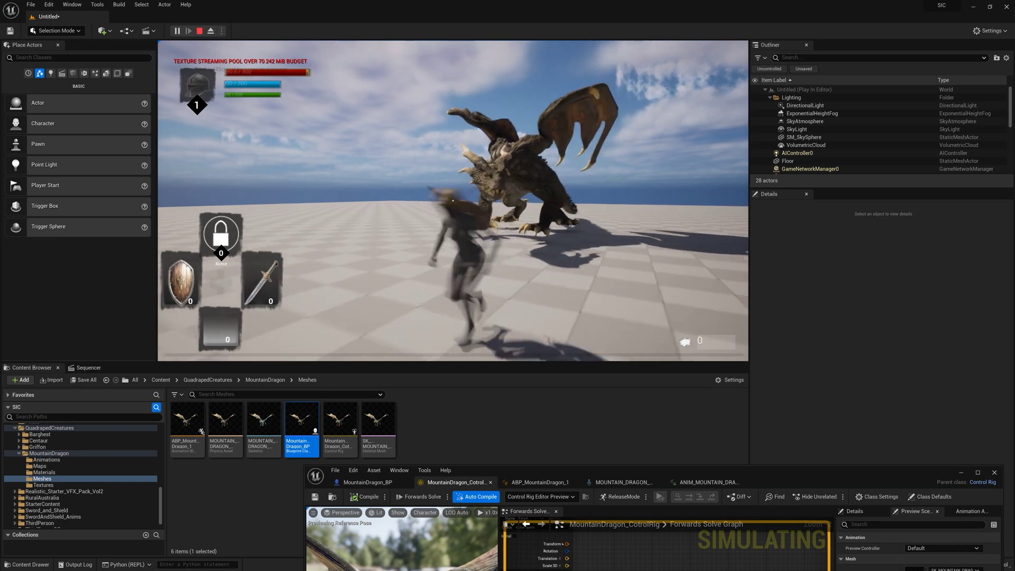
pyautogui.press('a')
pyautogui.press('d')
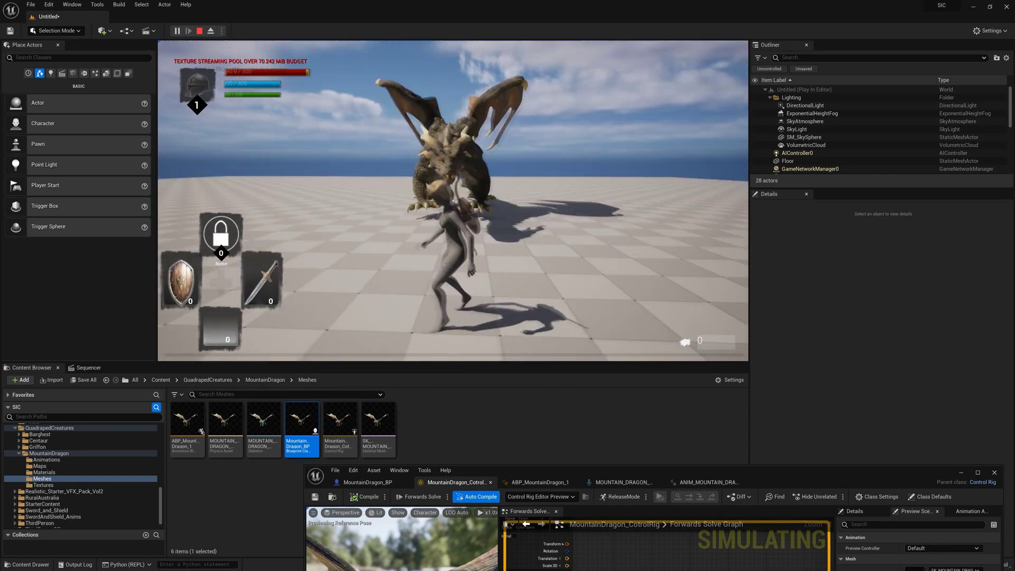
pyautogui.press('Escape')
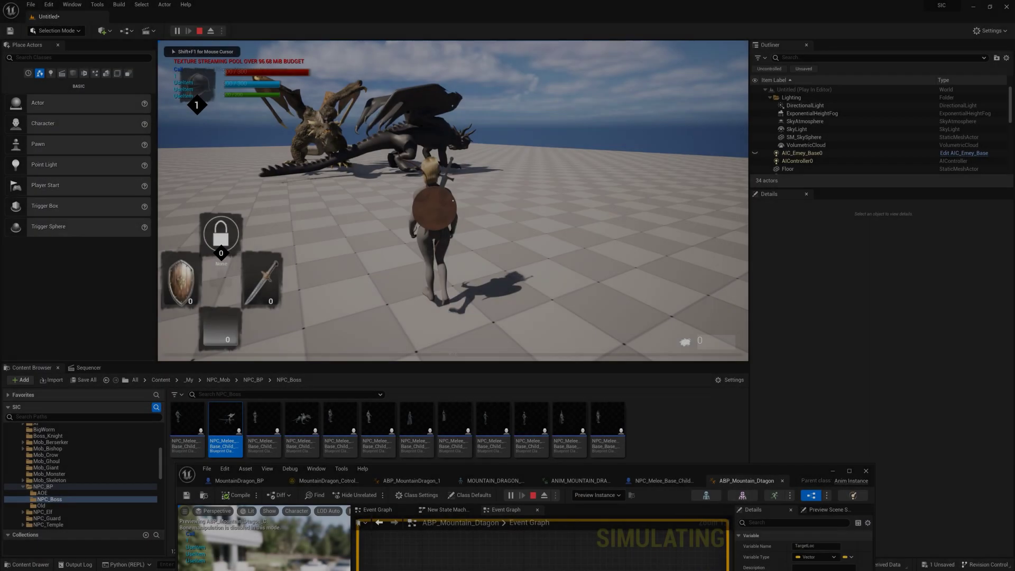
# - Move the character around both dragons in the running level to compare their head tracking
pyautogui.press('w')
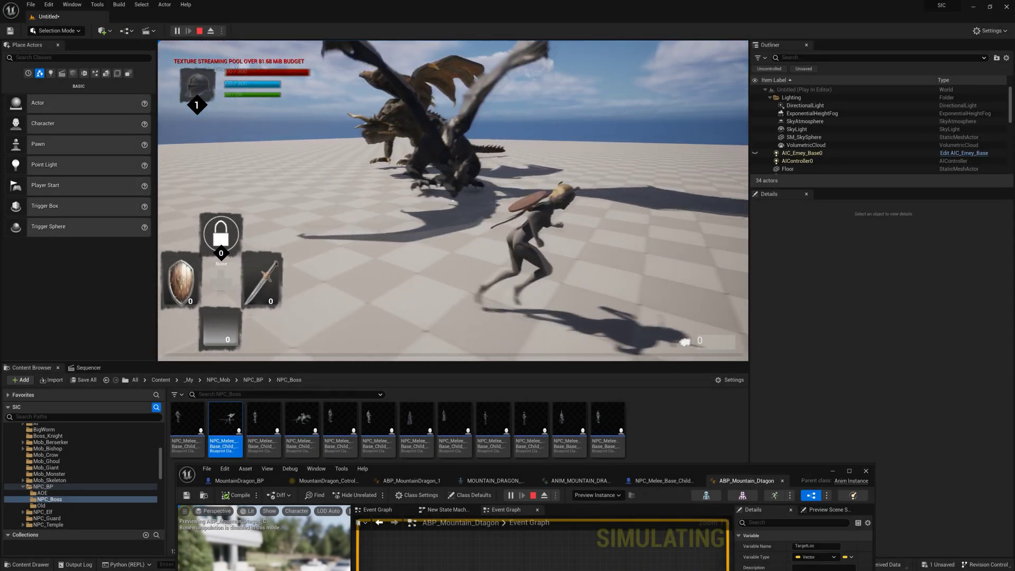
pyautogui.press('w')
pyautogui.press('a')
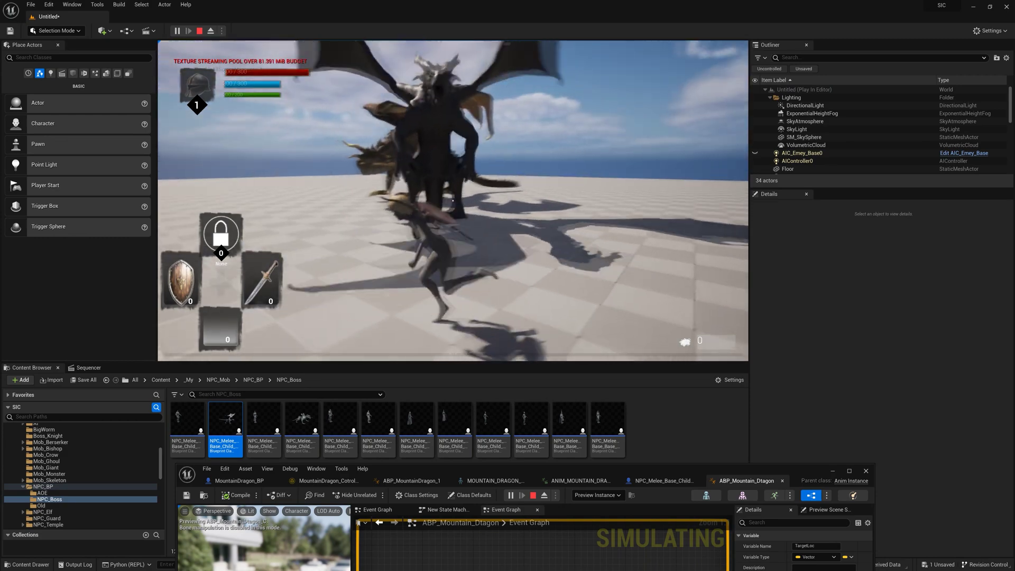